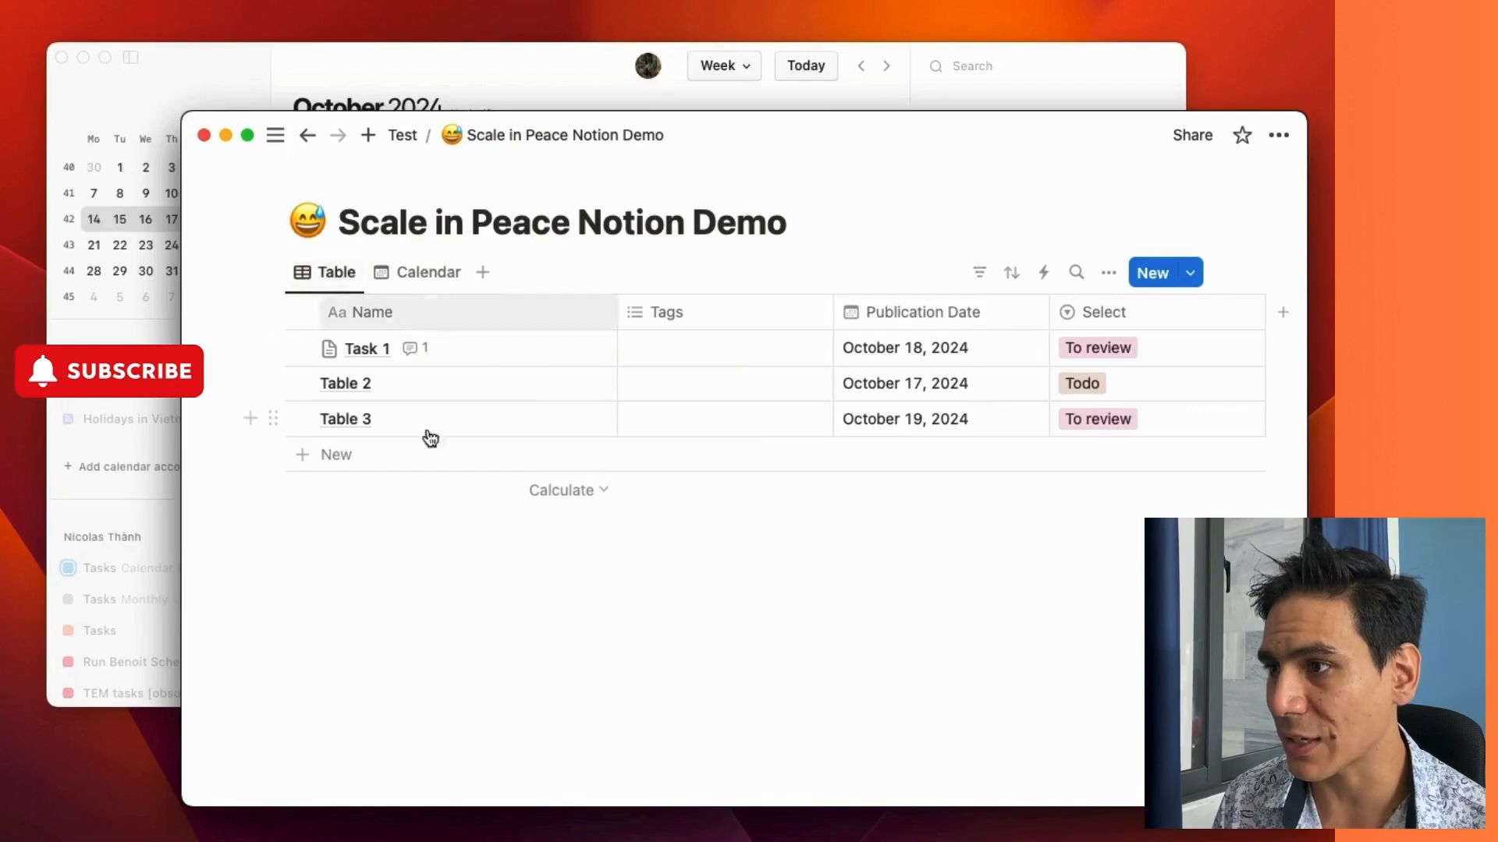
Open the Table 2 entry and examine the property types that can be added, without adding one, and close the entry
left_click(570, 383)
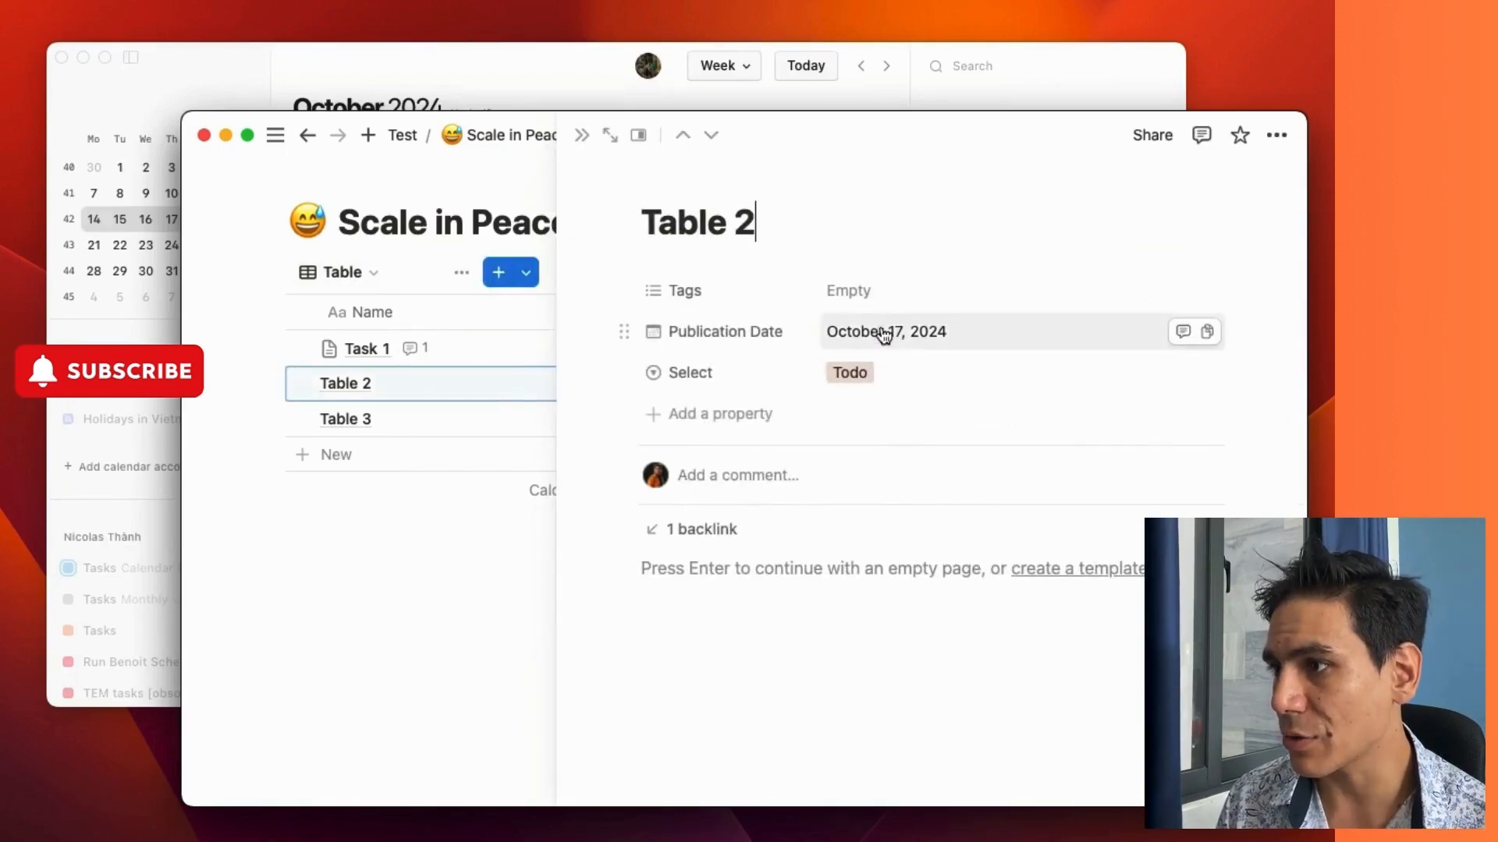
left_click(746, 419)
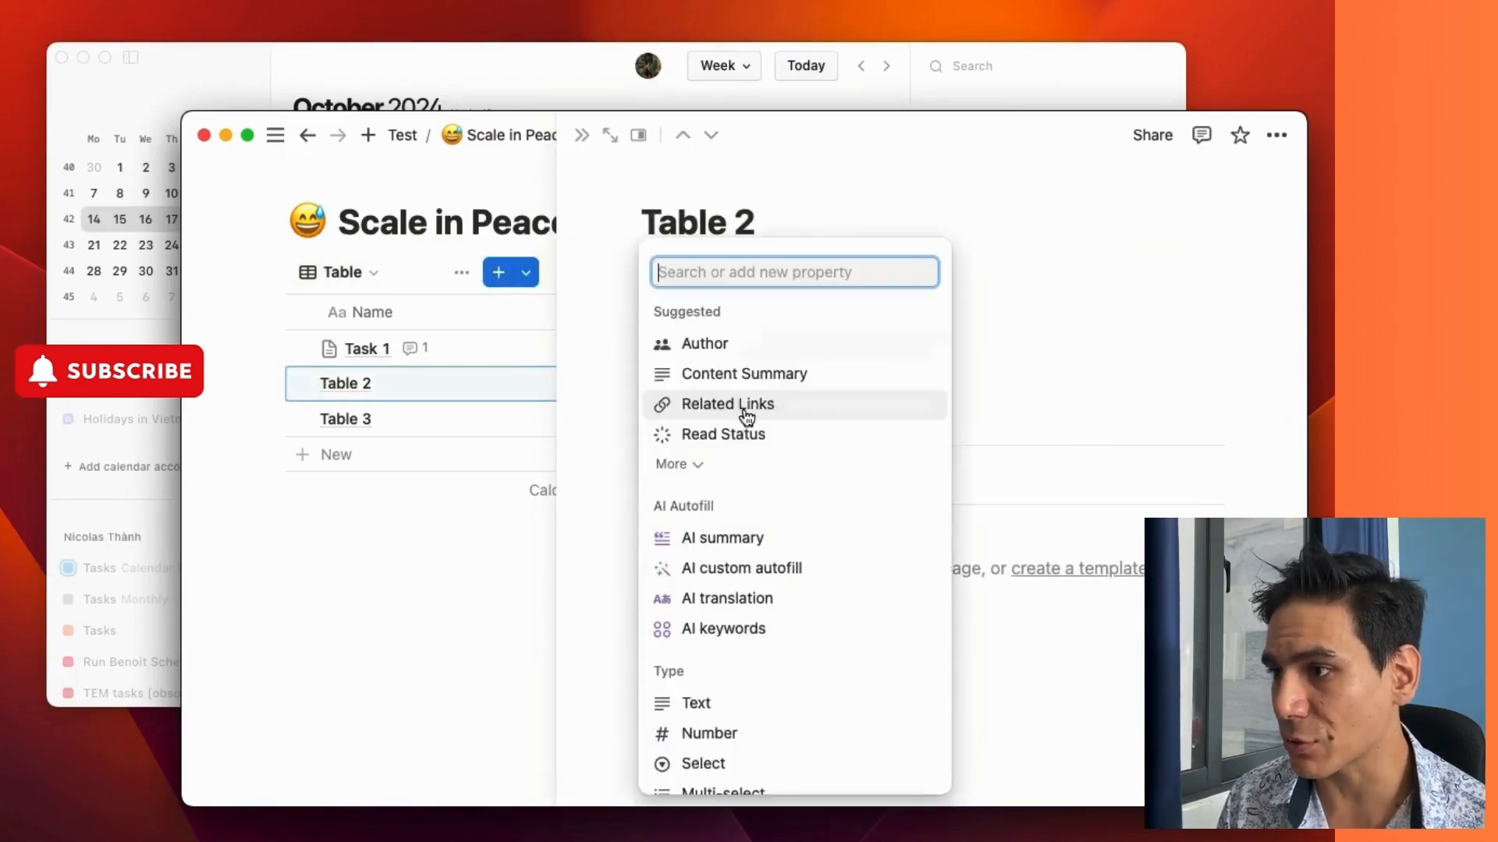
scroll(773, 600, "down", 5)
scroll(772, 601, "down", 2)
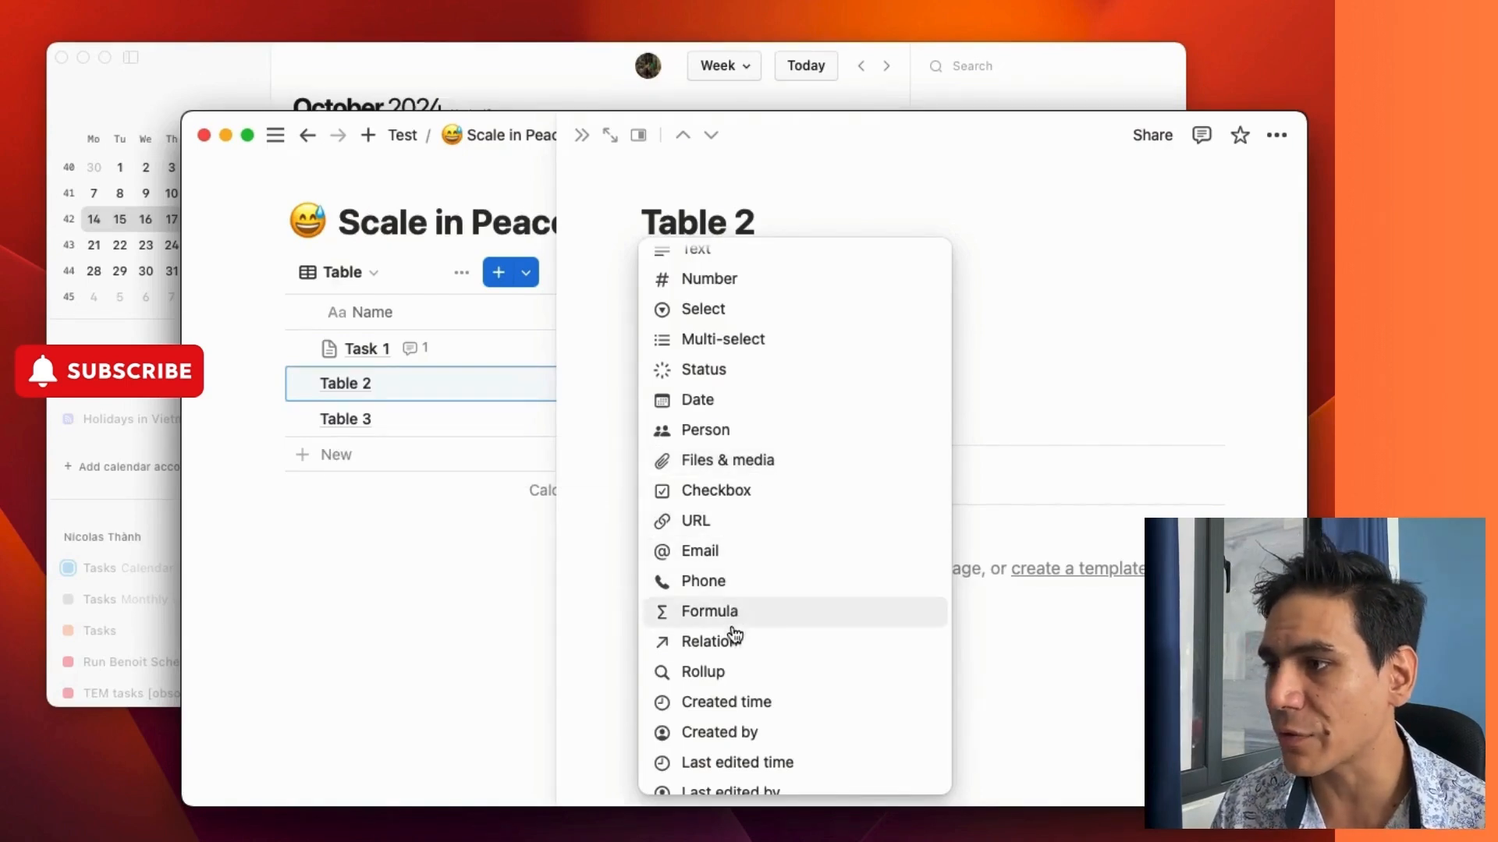
scroll(733, 624, "down", 5)
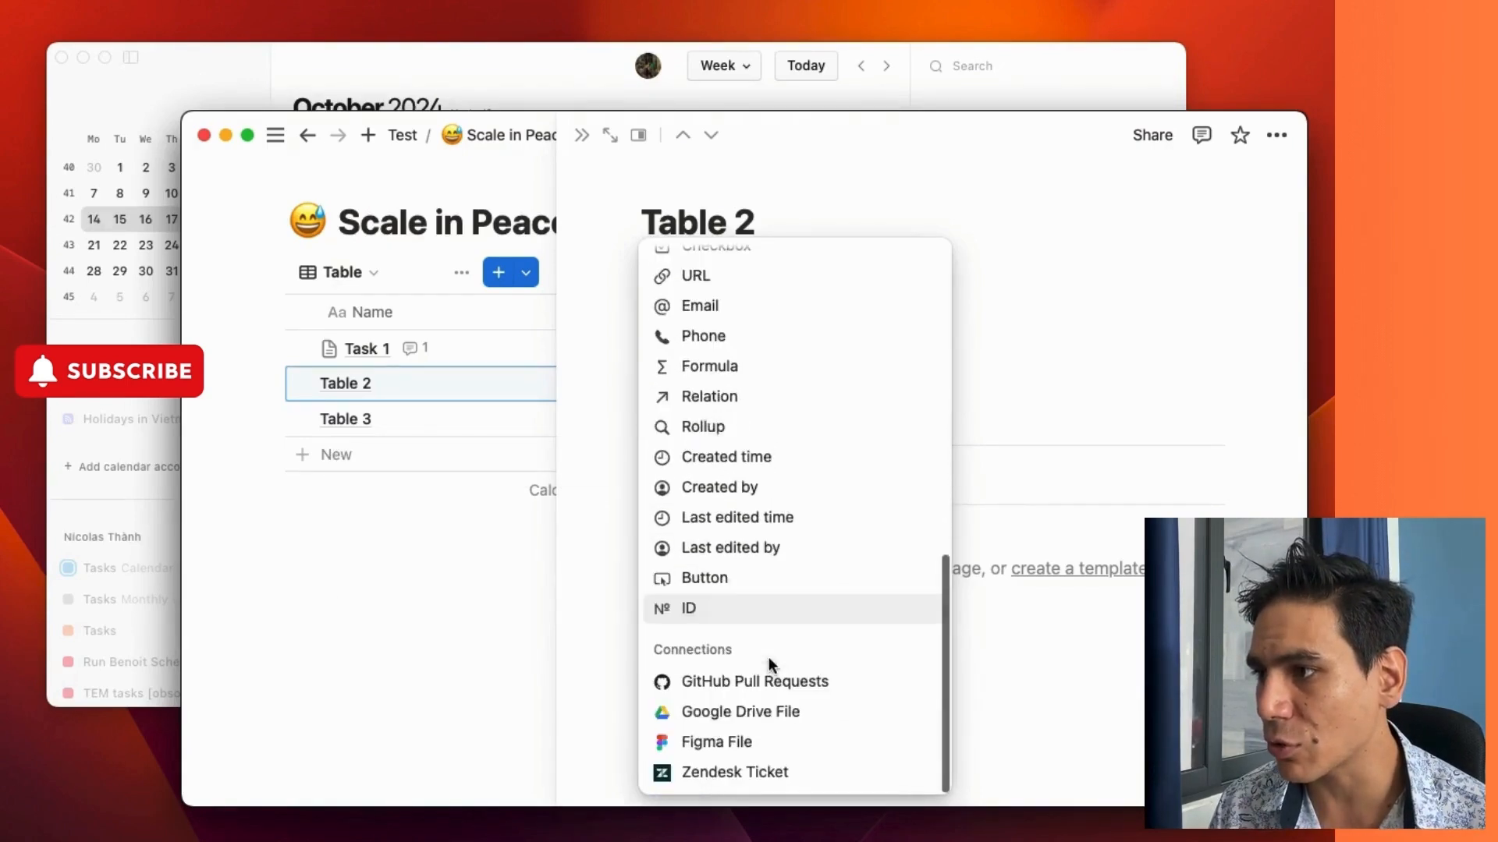
scroll(769, 656, "up", 4)
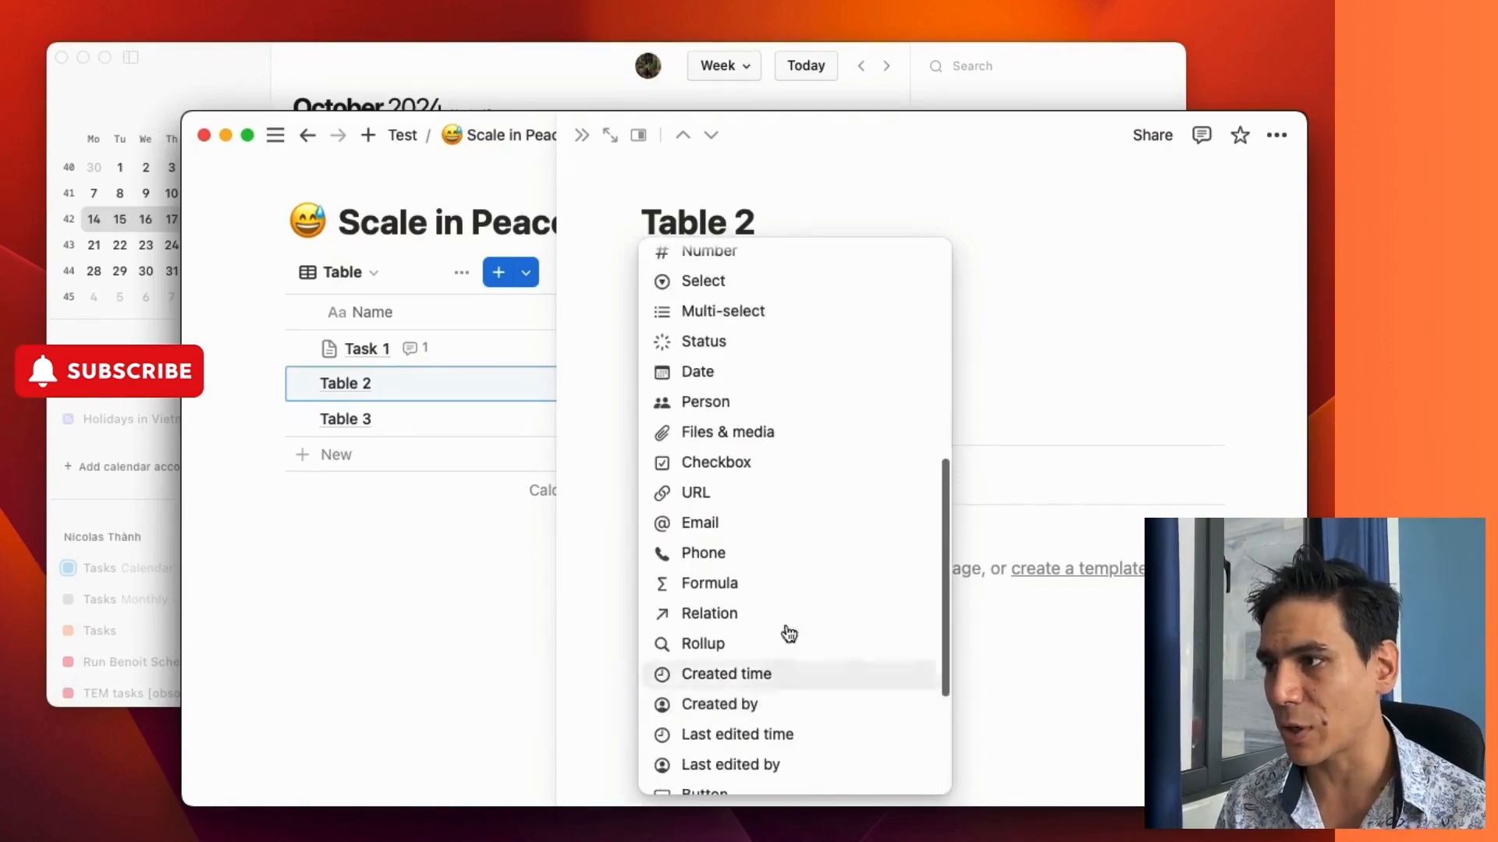
left_click(1046, 635)
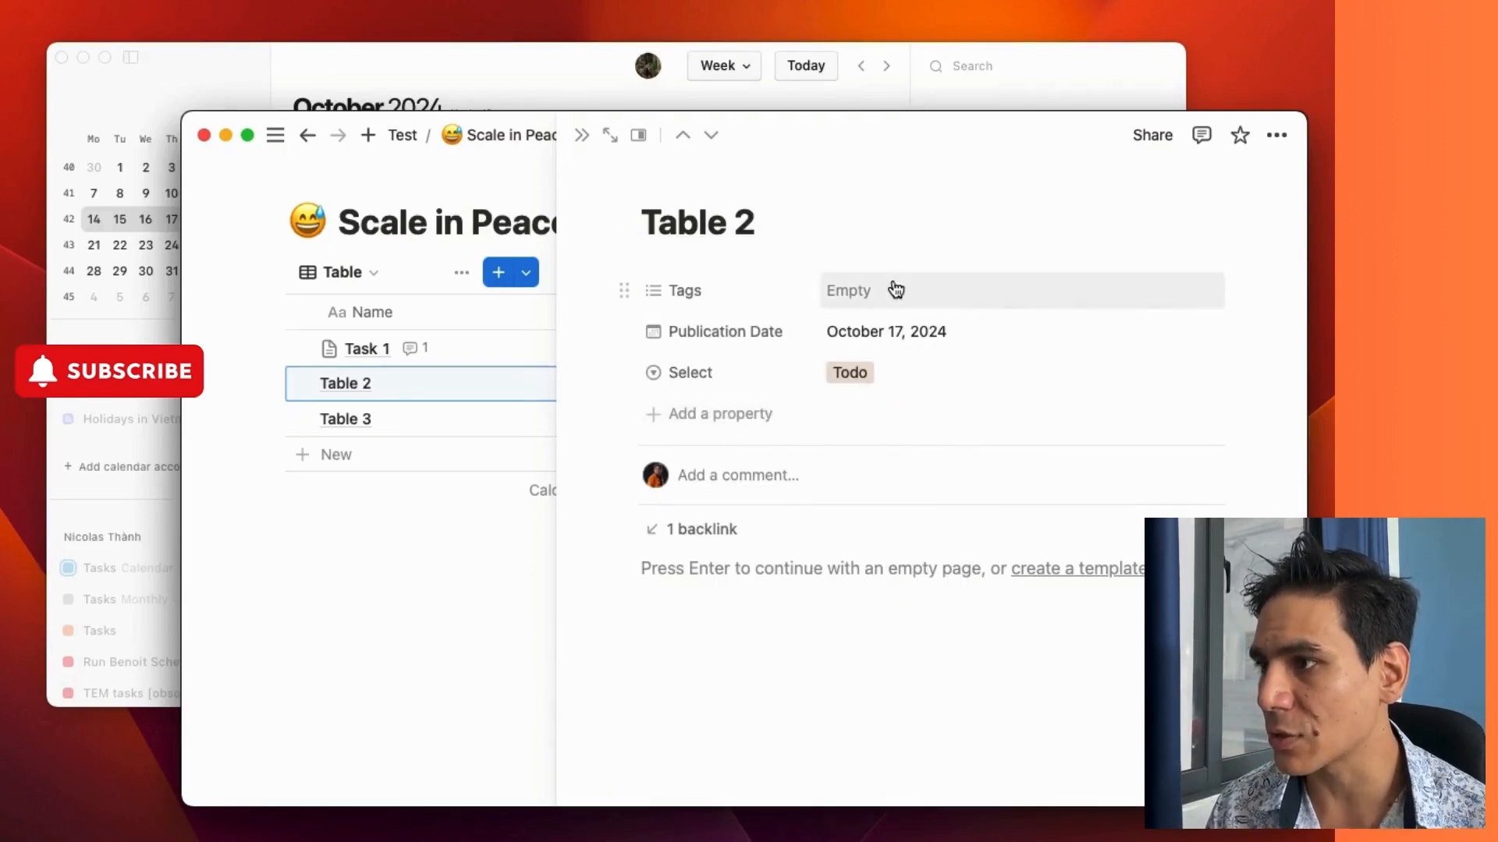
left_click(581, 134)
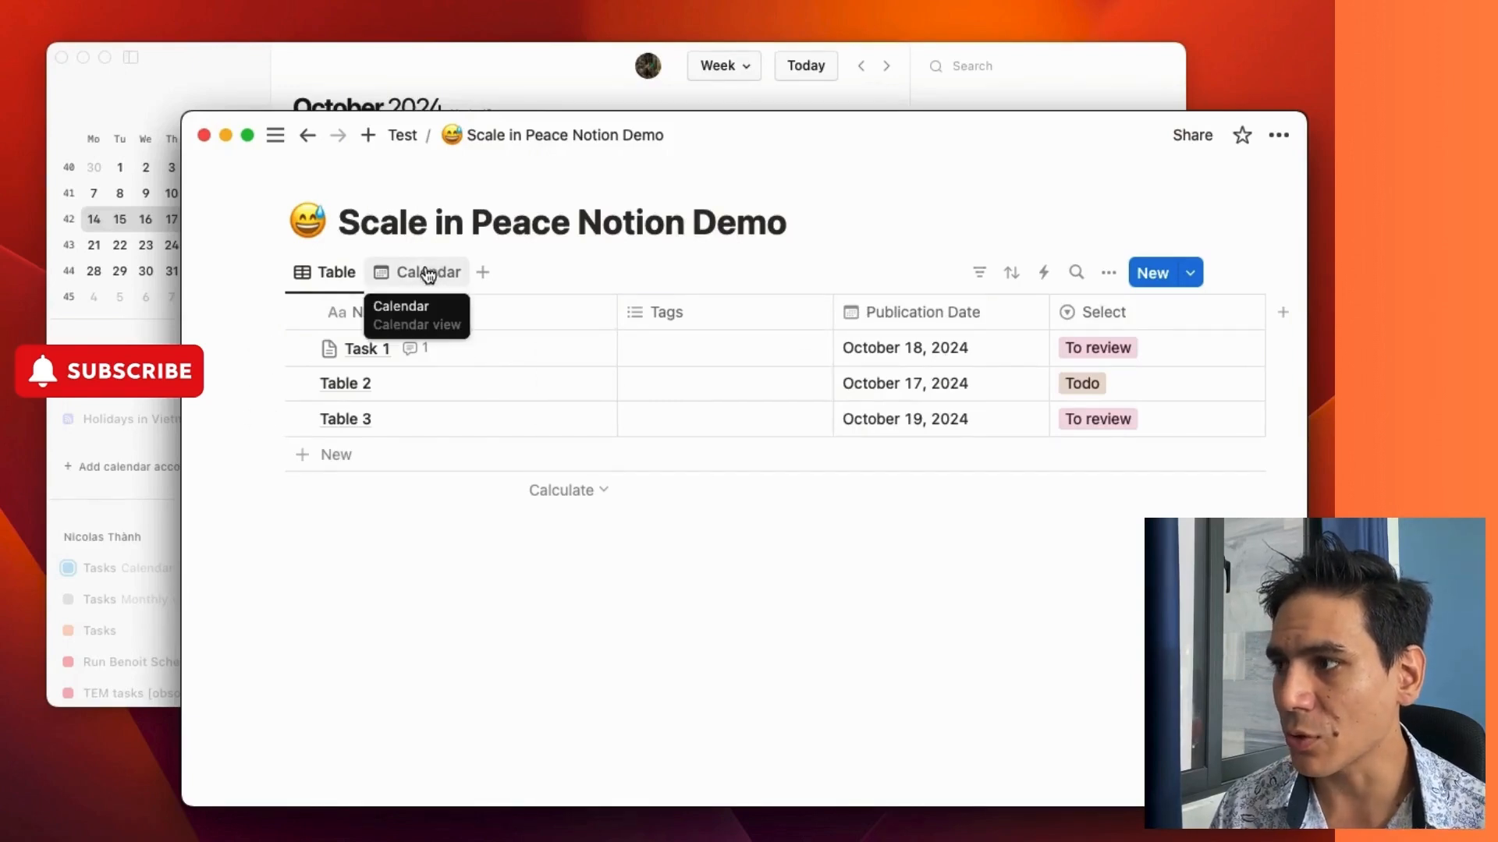
Add a Board view to the database and sub-group it by Publication Date
left_click(485, 274)
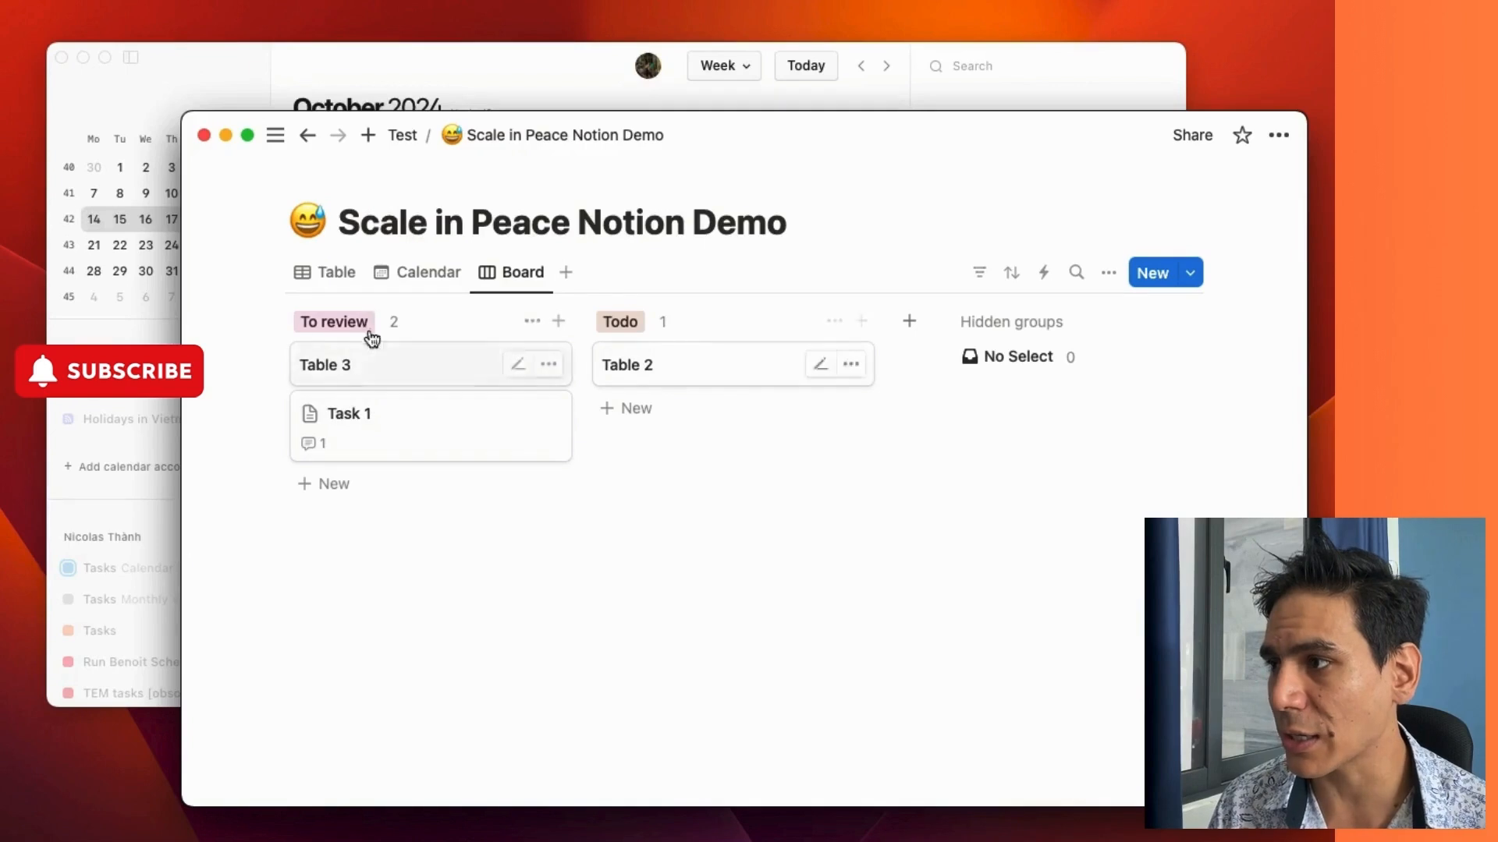
left_click(1108, 273)
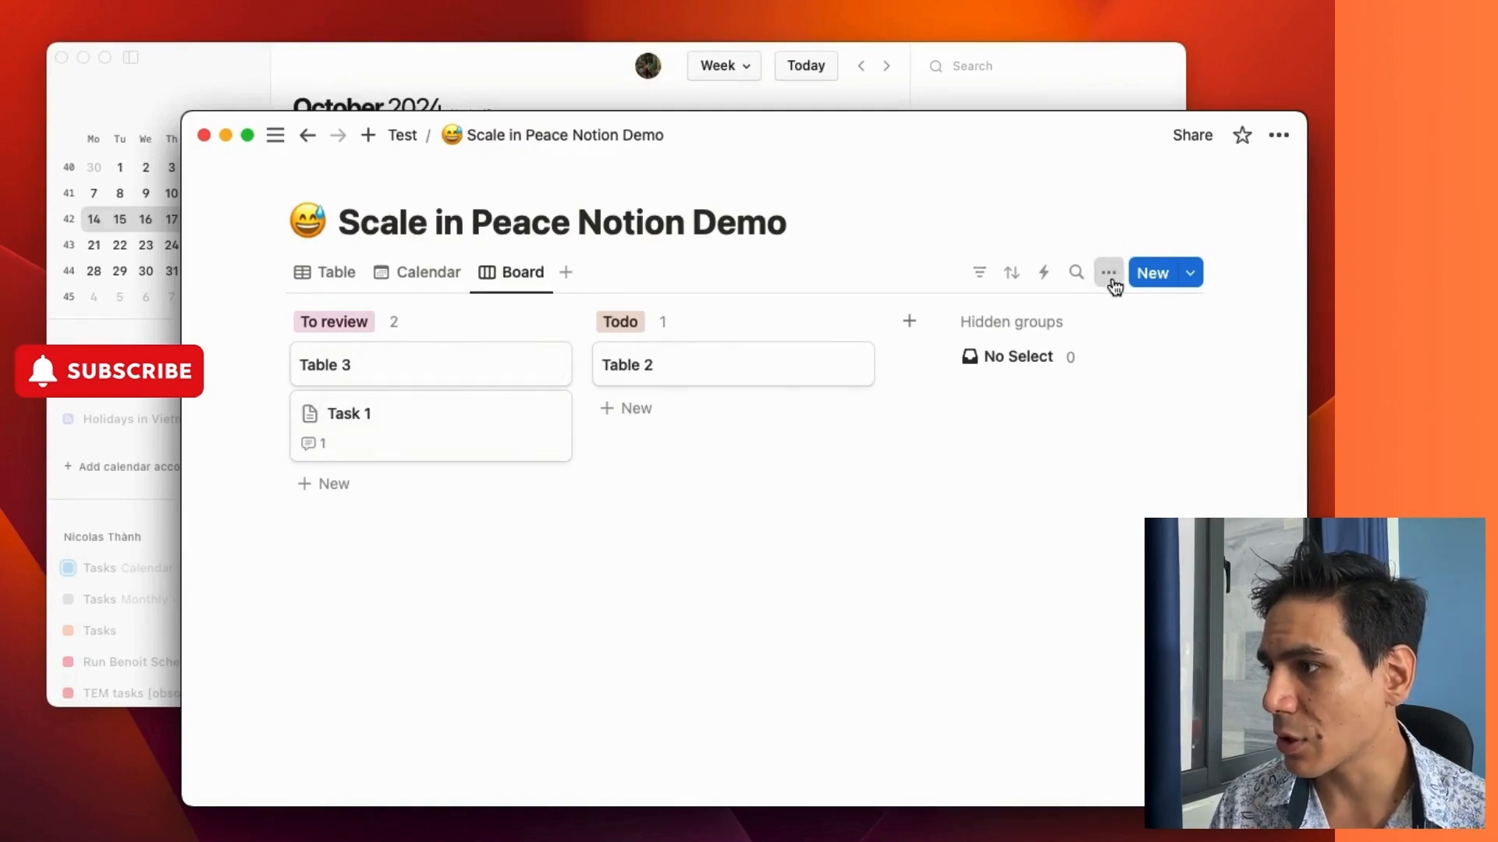
left_click(1138, 571)
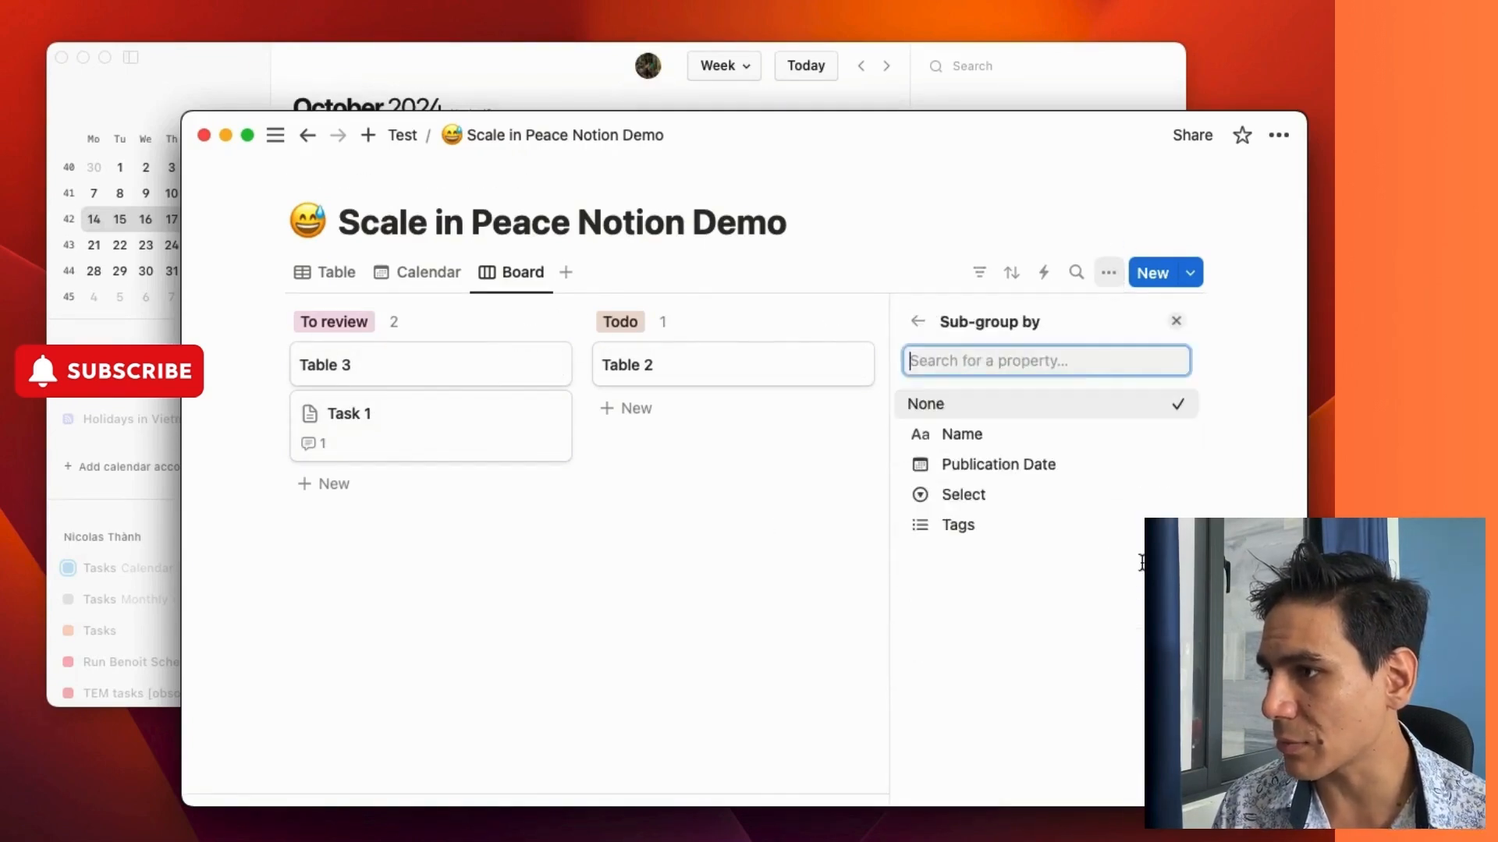
left_click(1044, 471)
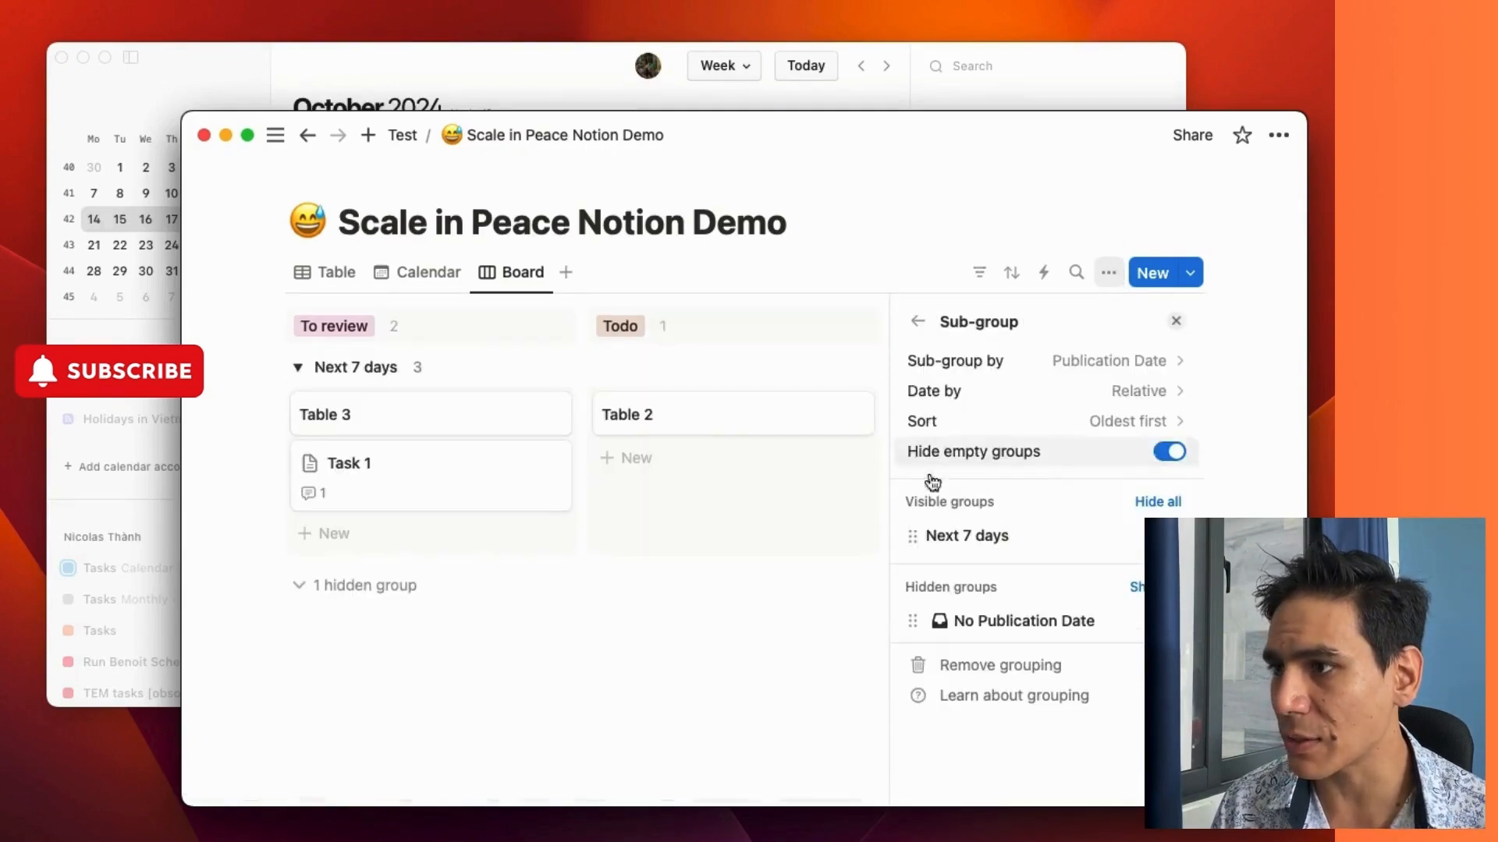
left_click(719, 544)
Set the publication date of the Table 3 card to October 26, 2024
left_click(432, 419)
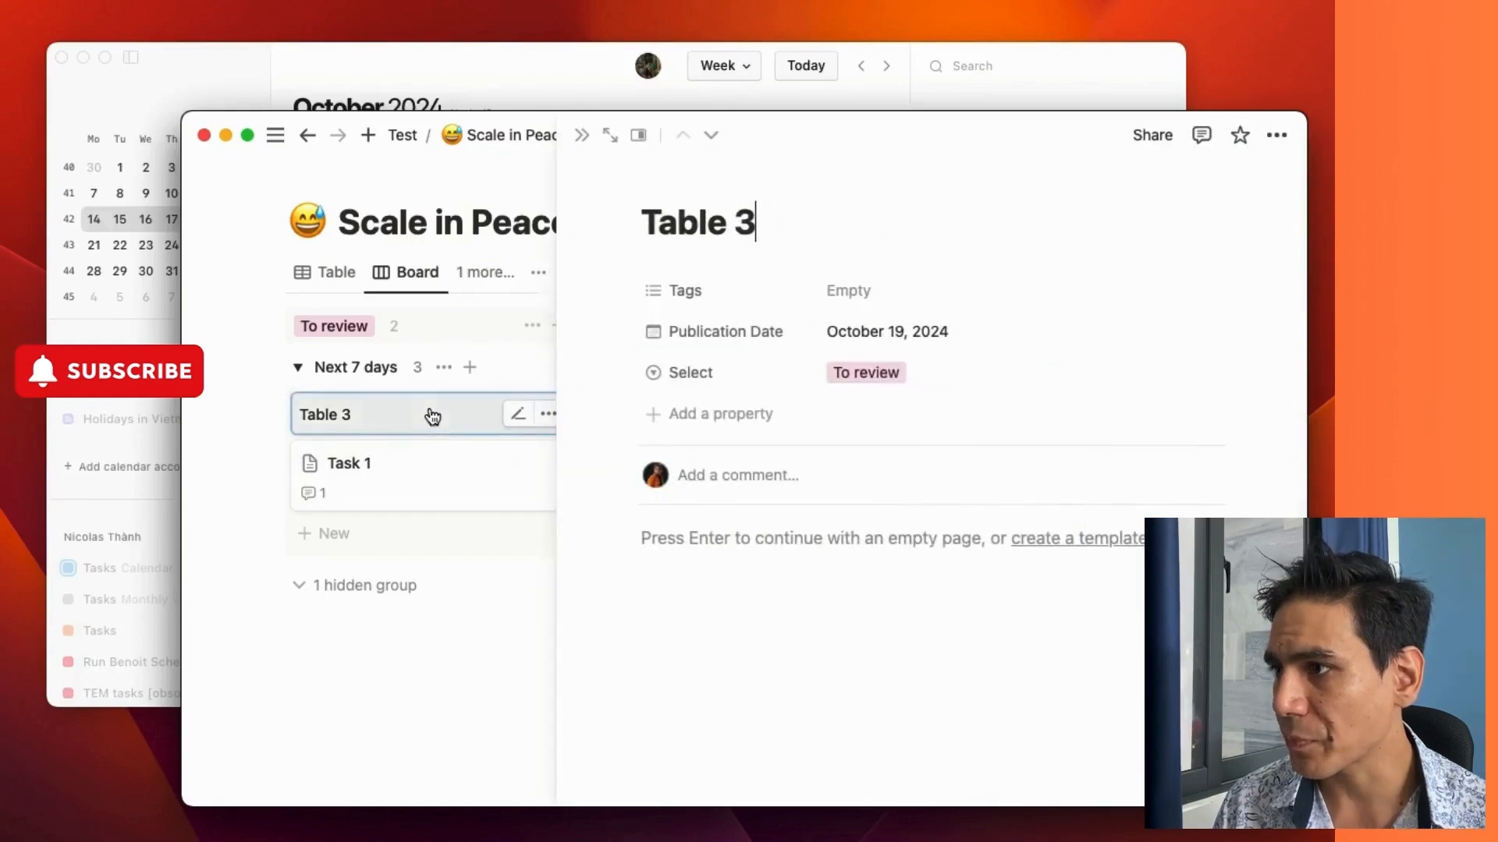
left_click(871, 334)
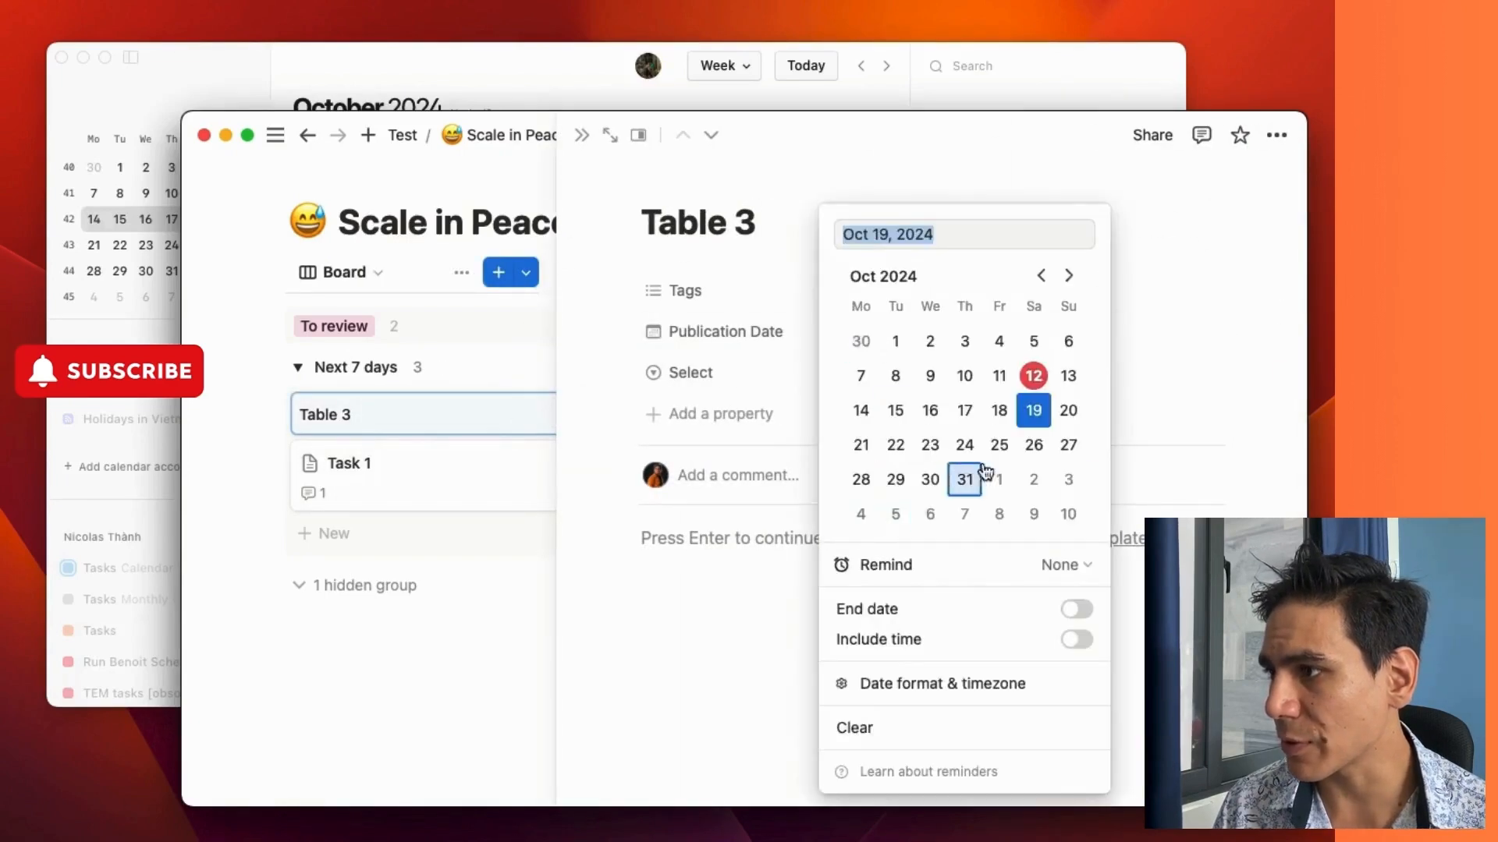
left_click(1035, 450)
left_click(665, 672)
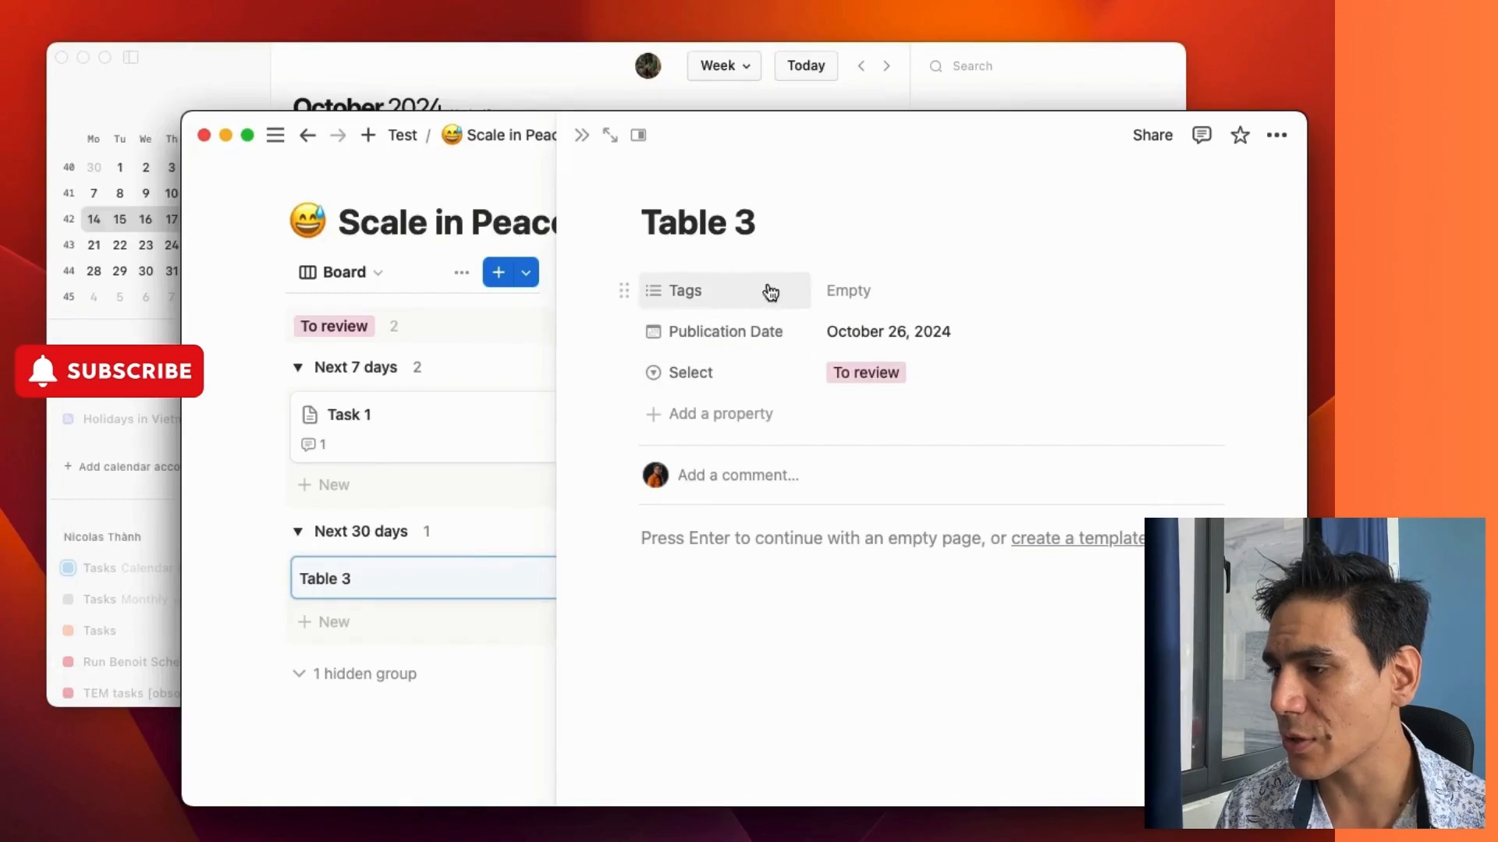
Rename the Publication Date property to Date and close the Table 3 entry
left_click(729, 333)
left_click(709, 375)
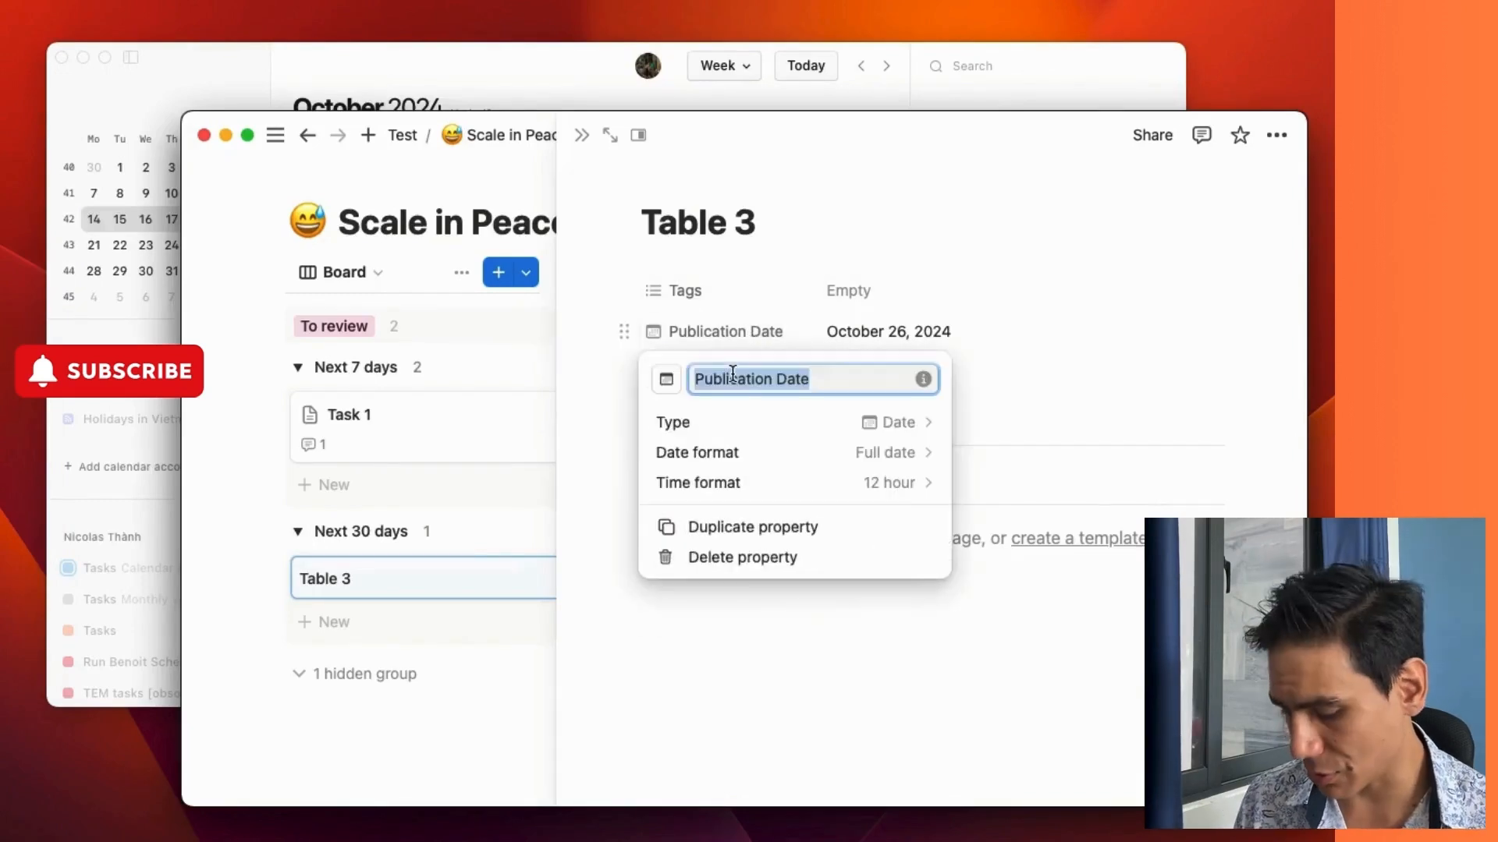
double_click(737, 379)
key("BackSpace")
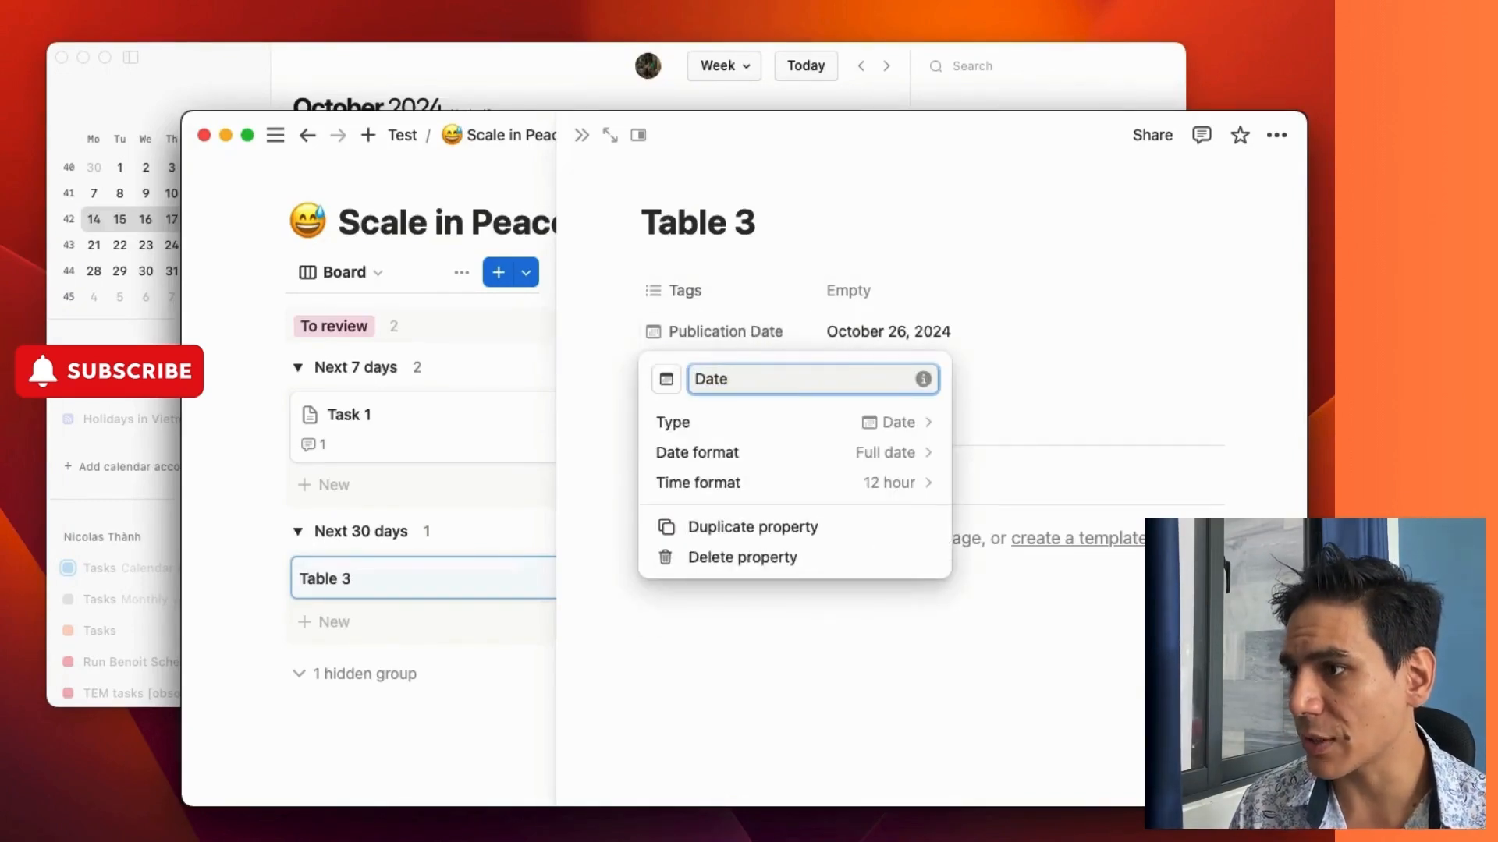
left_click(825, 697)
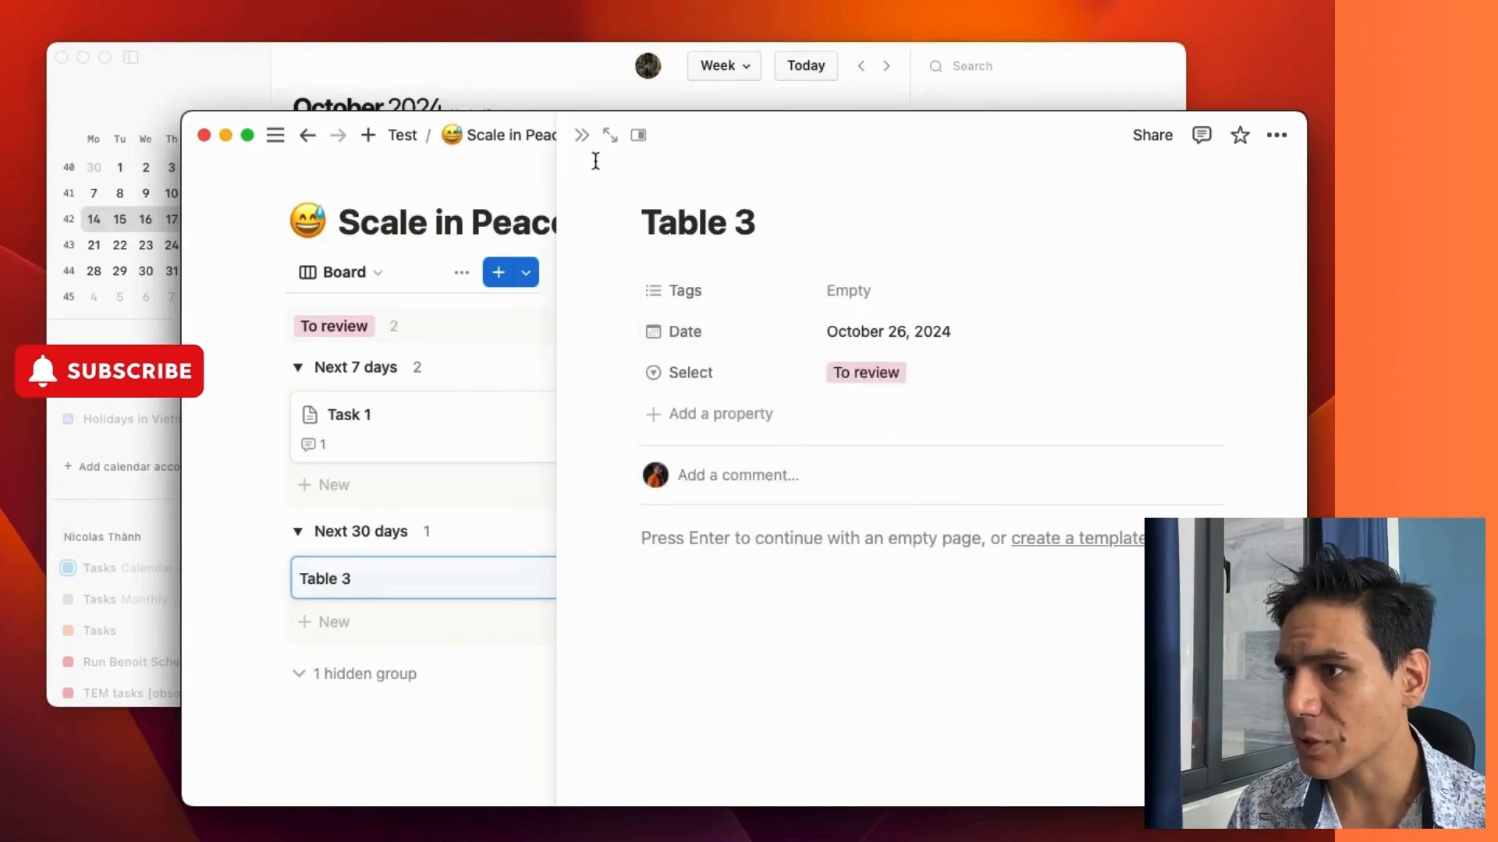
left_click(581, 134)
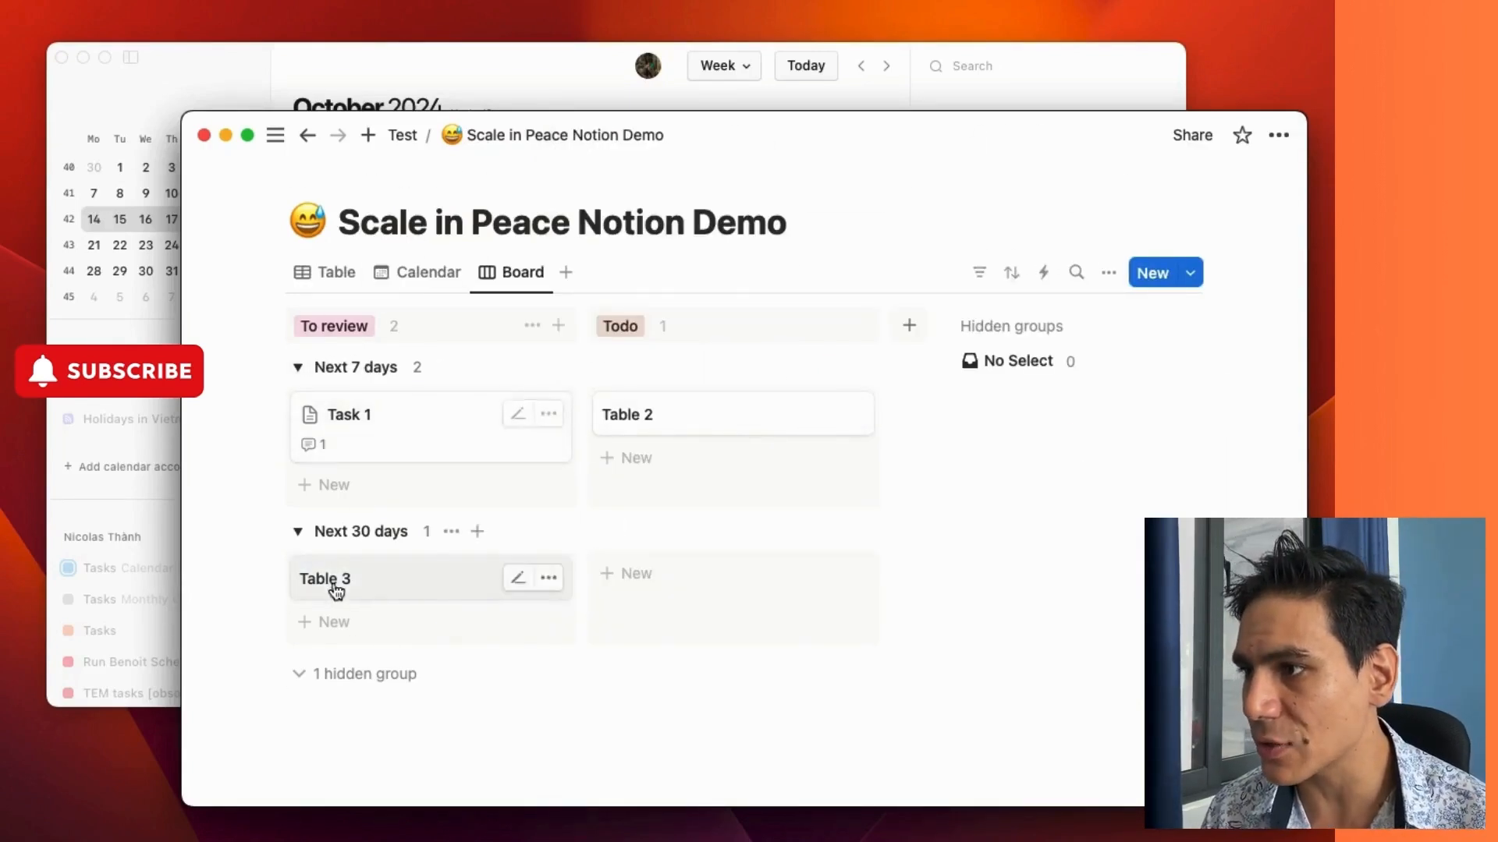
Move the Table 2 card into the Next 30 days group under Todo and check its date in the entry
left_click_drag(664, 416, 665, 595)
left_click(706, 589)
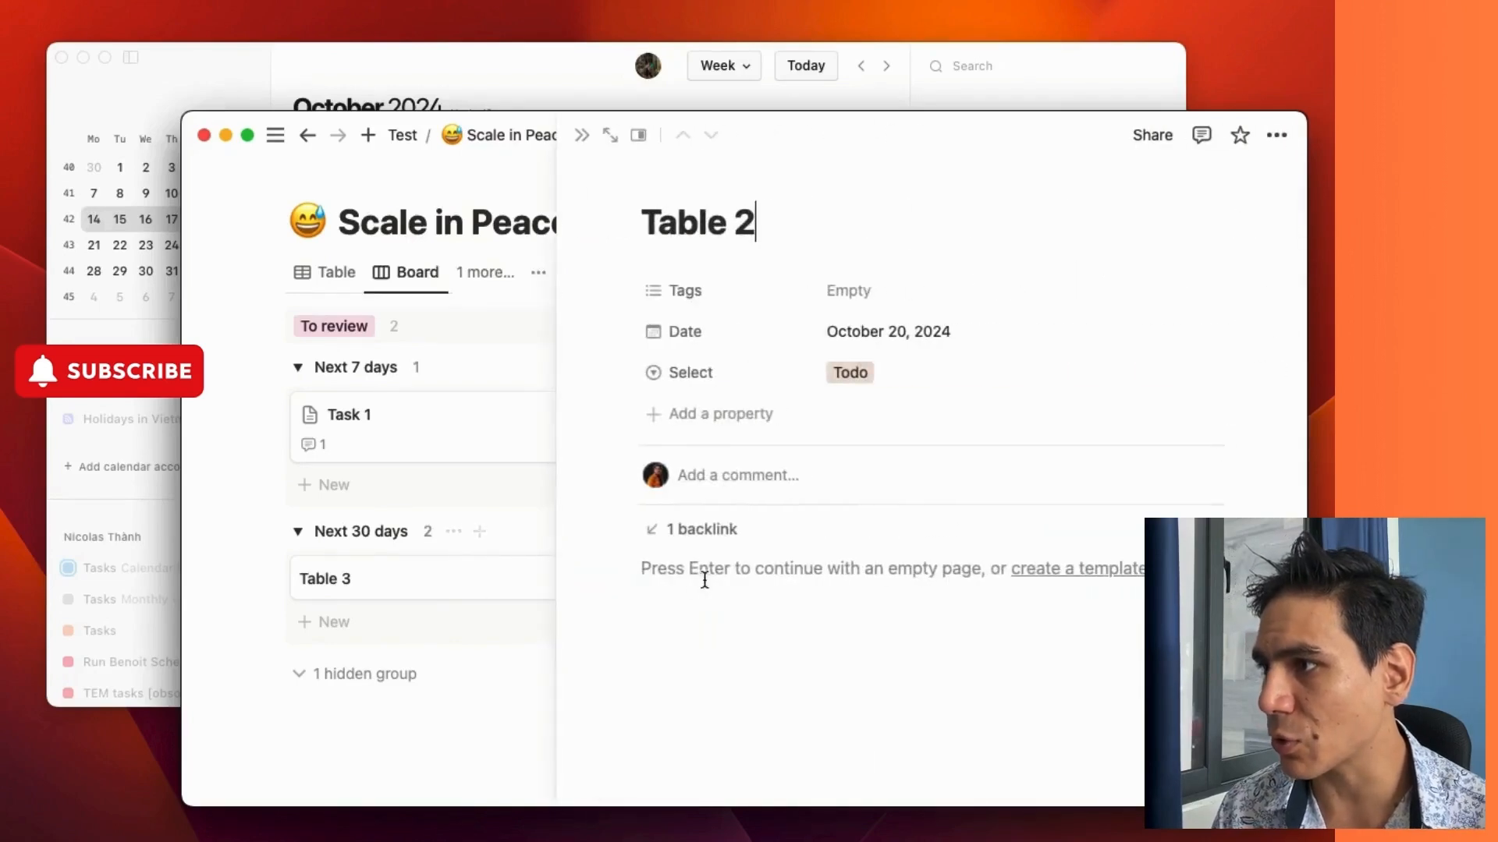
left_click(897, 342)
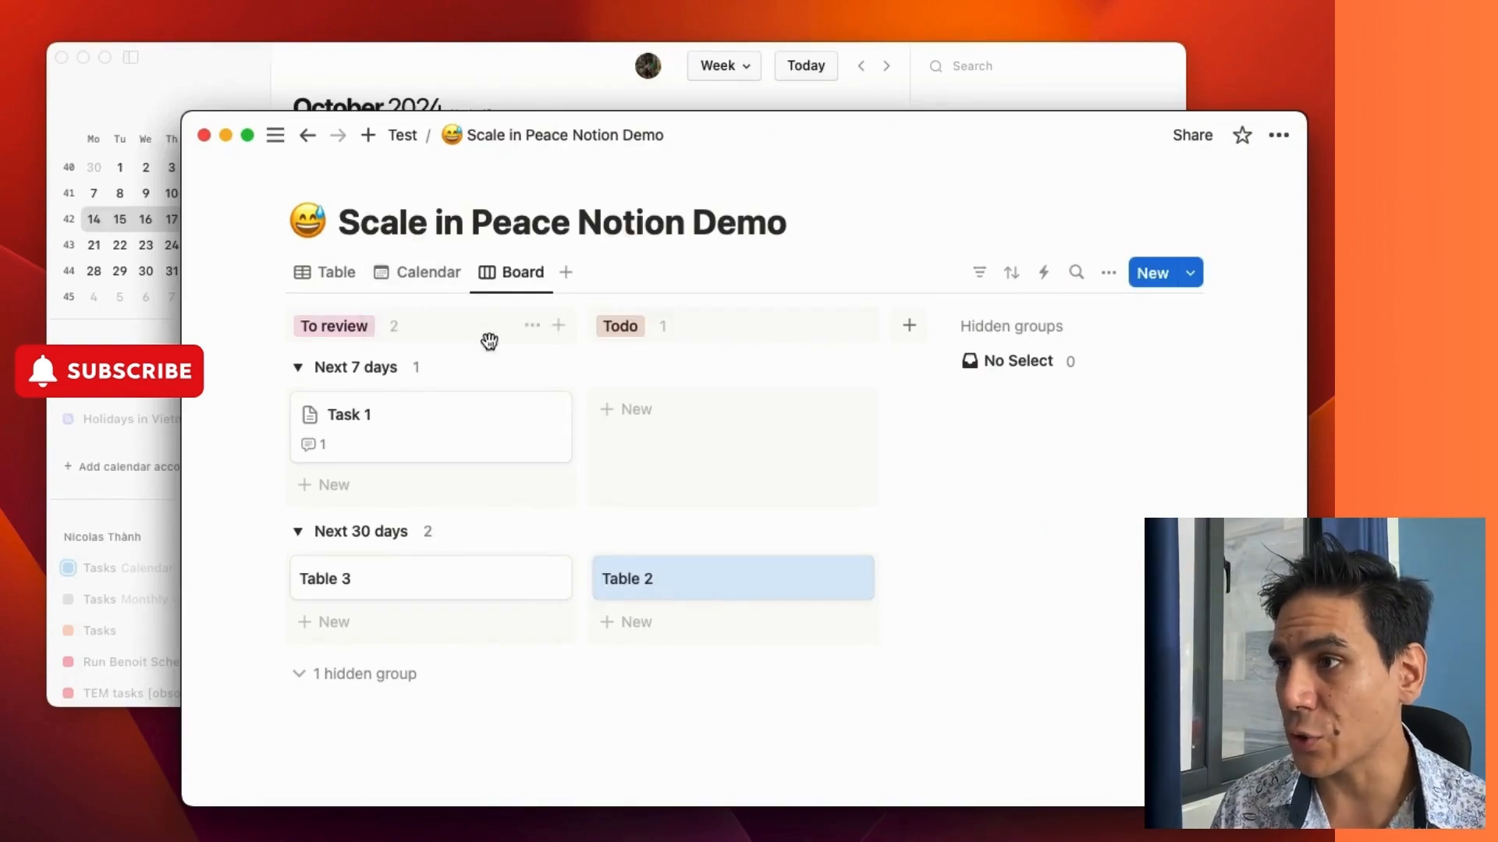
Move Table 3 to October 17 in the database's Calendar view
left_click(424, 287)
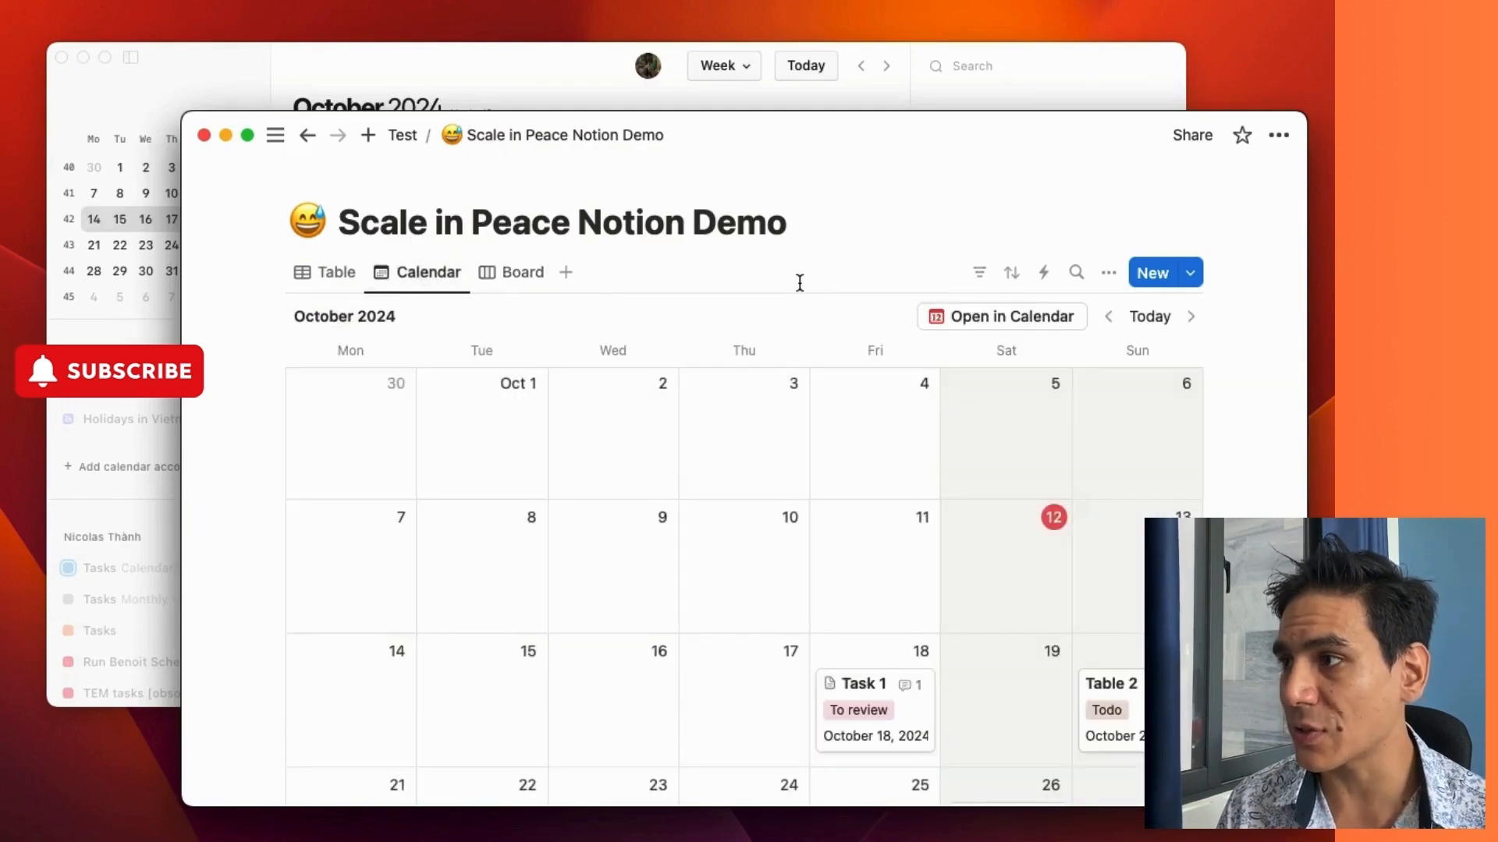
scroll(802, 522, "down", 7)
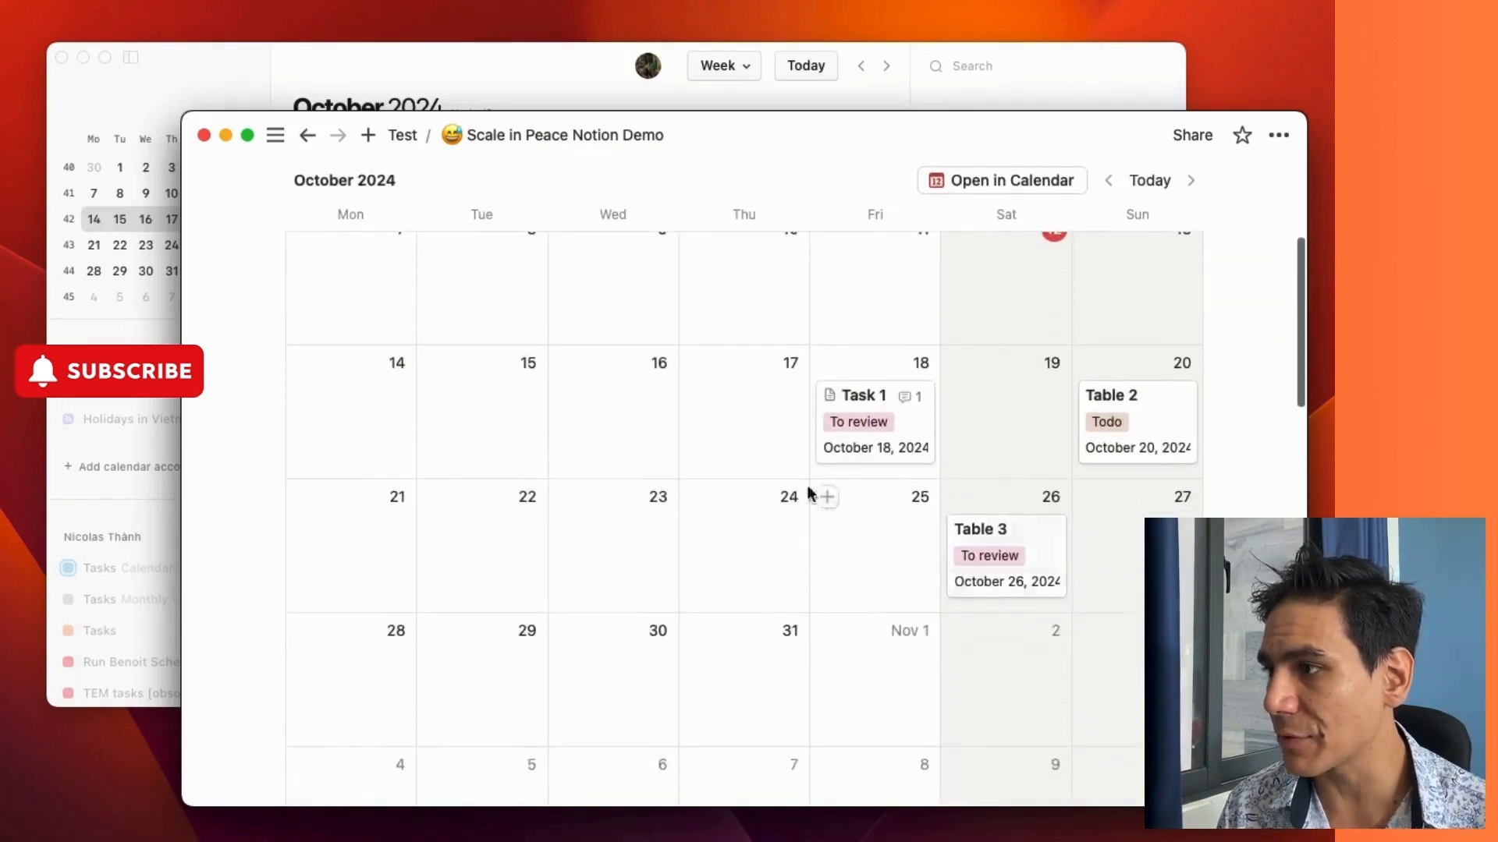
left_click_drag(1028, 549, 742, 397)
scroll(983, 294, "up", 4)
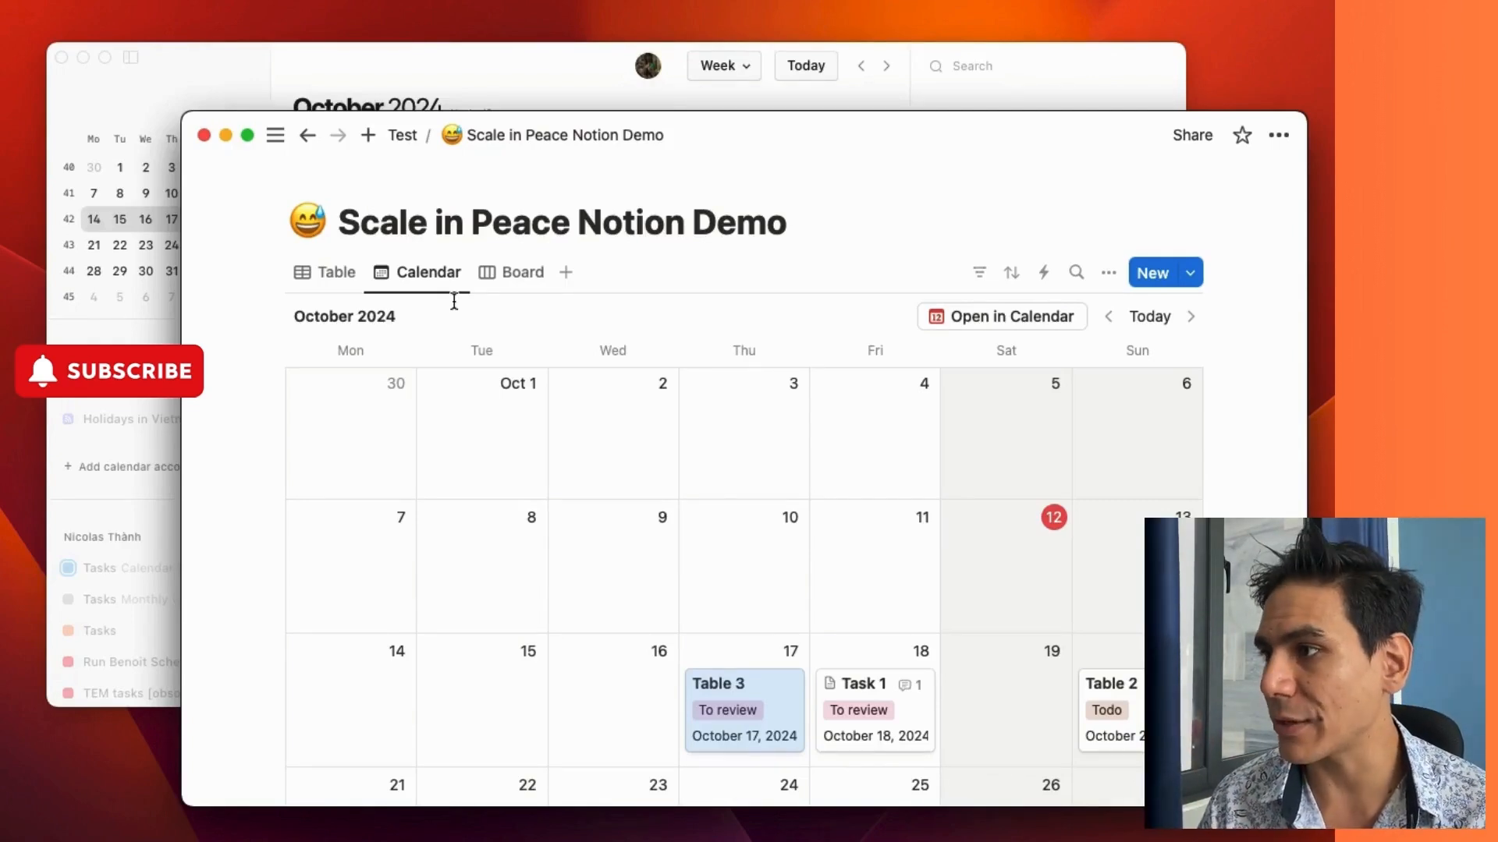
Open the database in Notion Calendar, show the whole month and compare it with the calendar view in Notion
left_click(1017, 315)
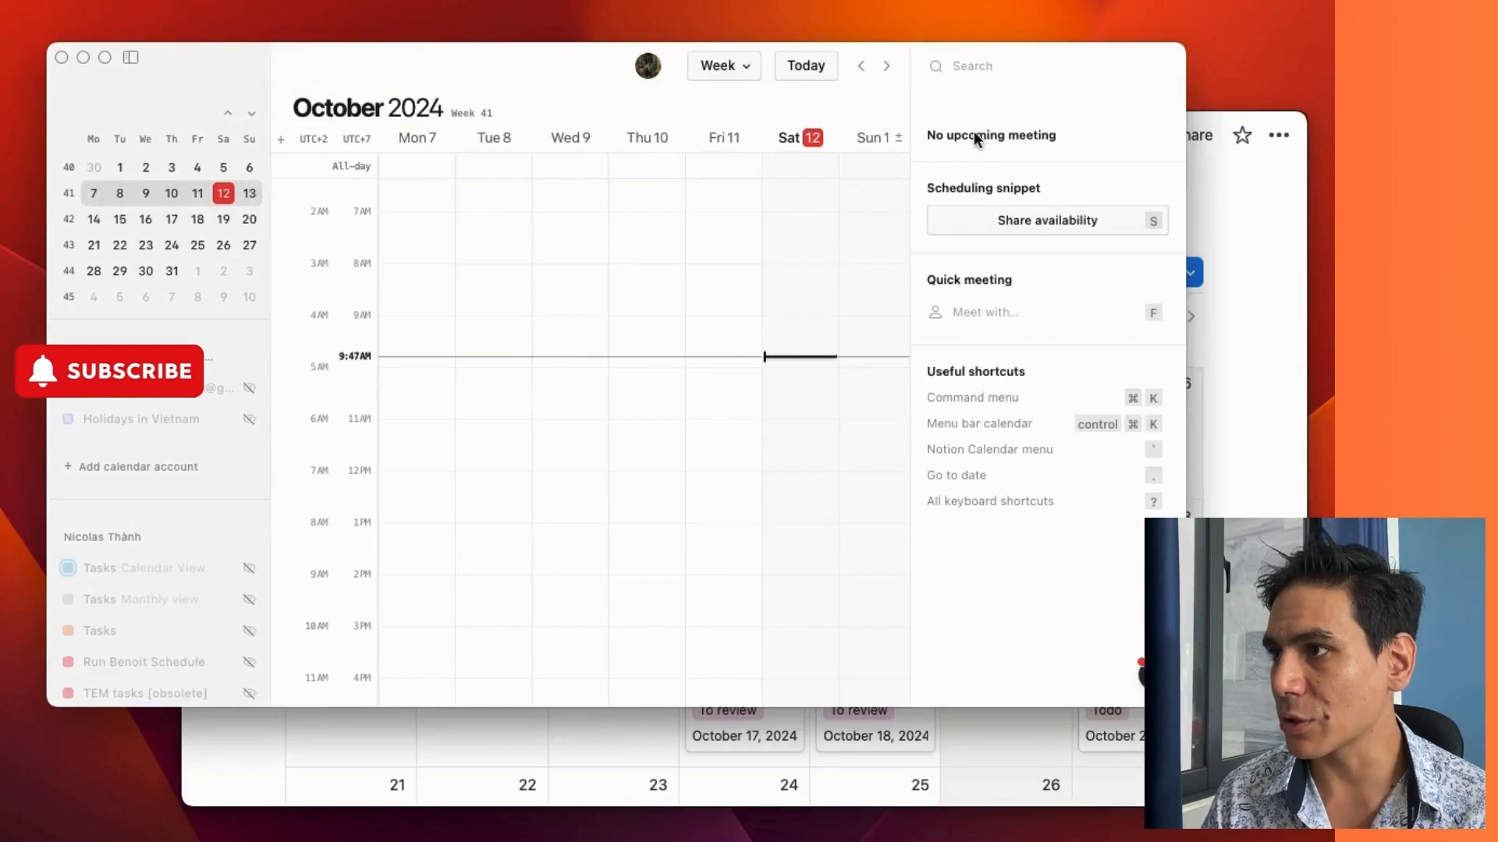
left_click(733, 66)
left_click(750, 160)
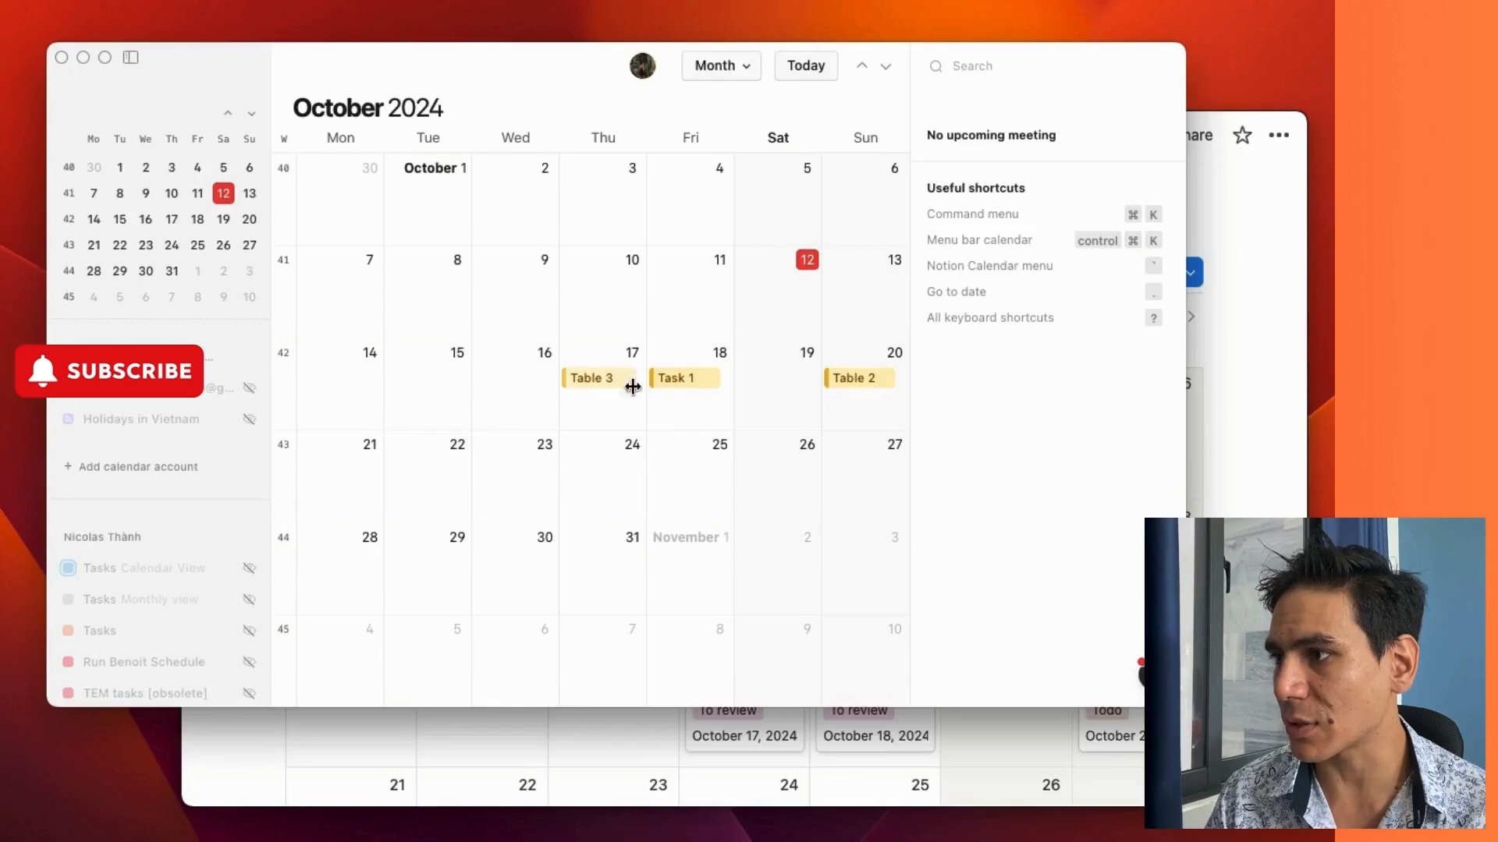
left_click(1230, 462)
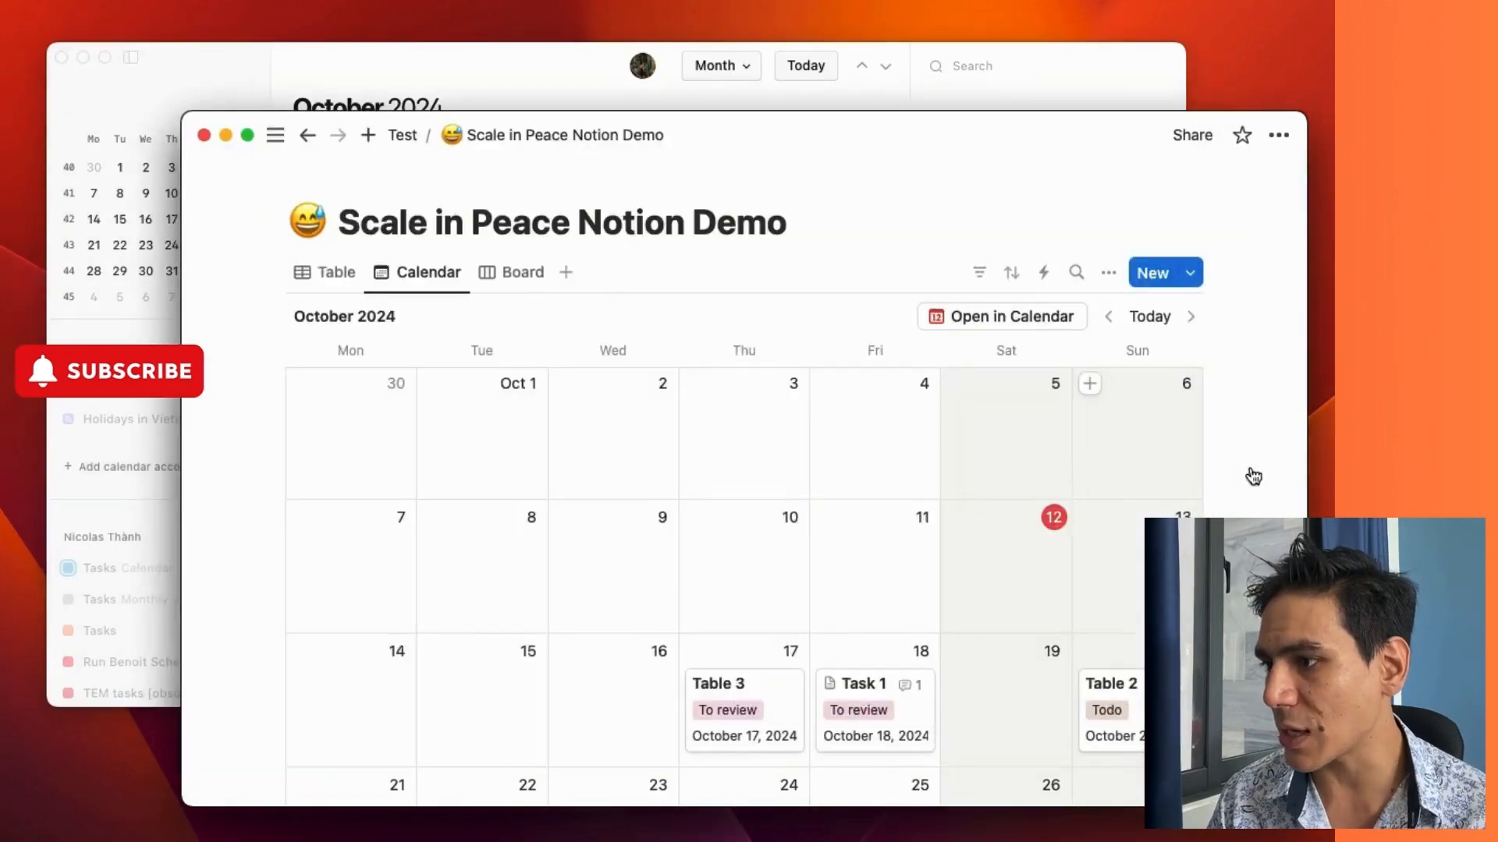
left_click(561, 103)
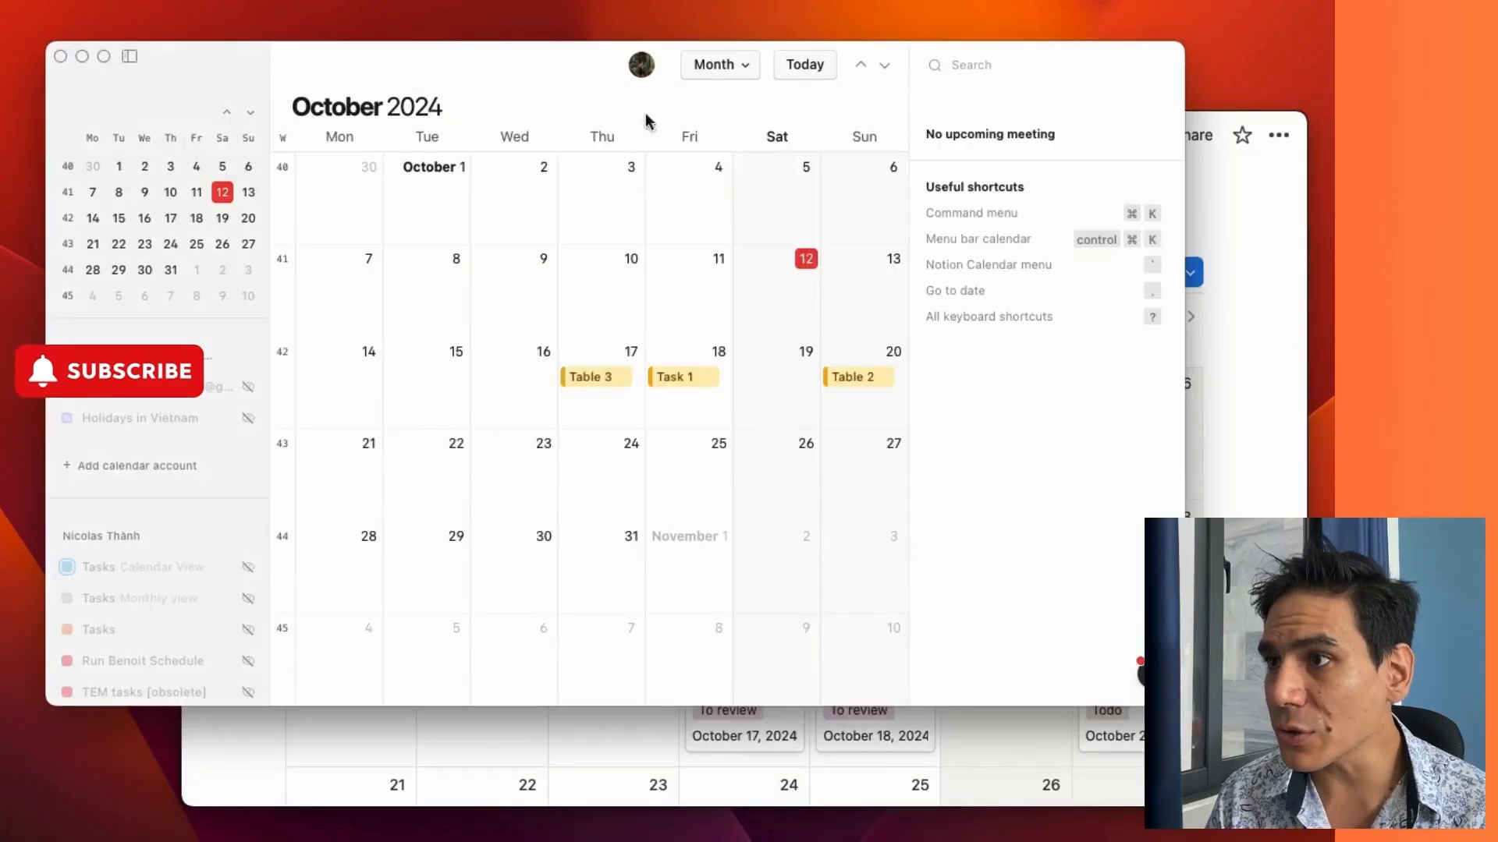
Show Notion Calendar by week and go to the week of October 14
left_click(741, 72)
left_click(765, 135)
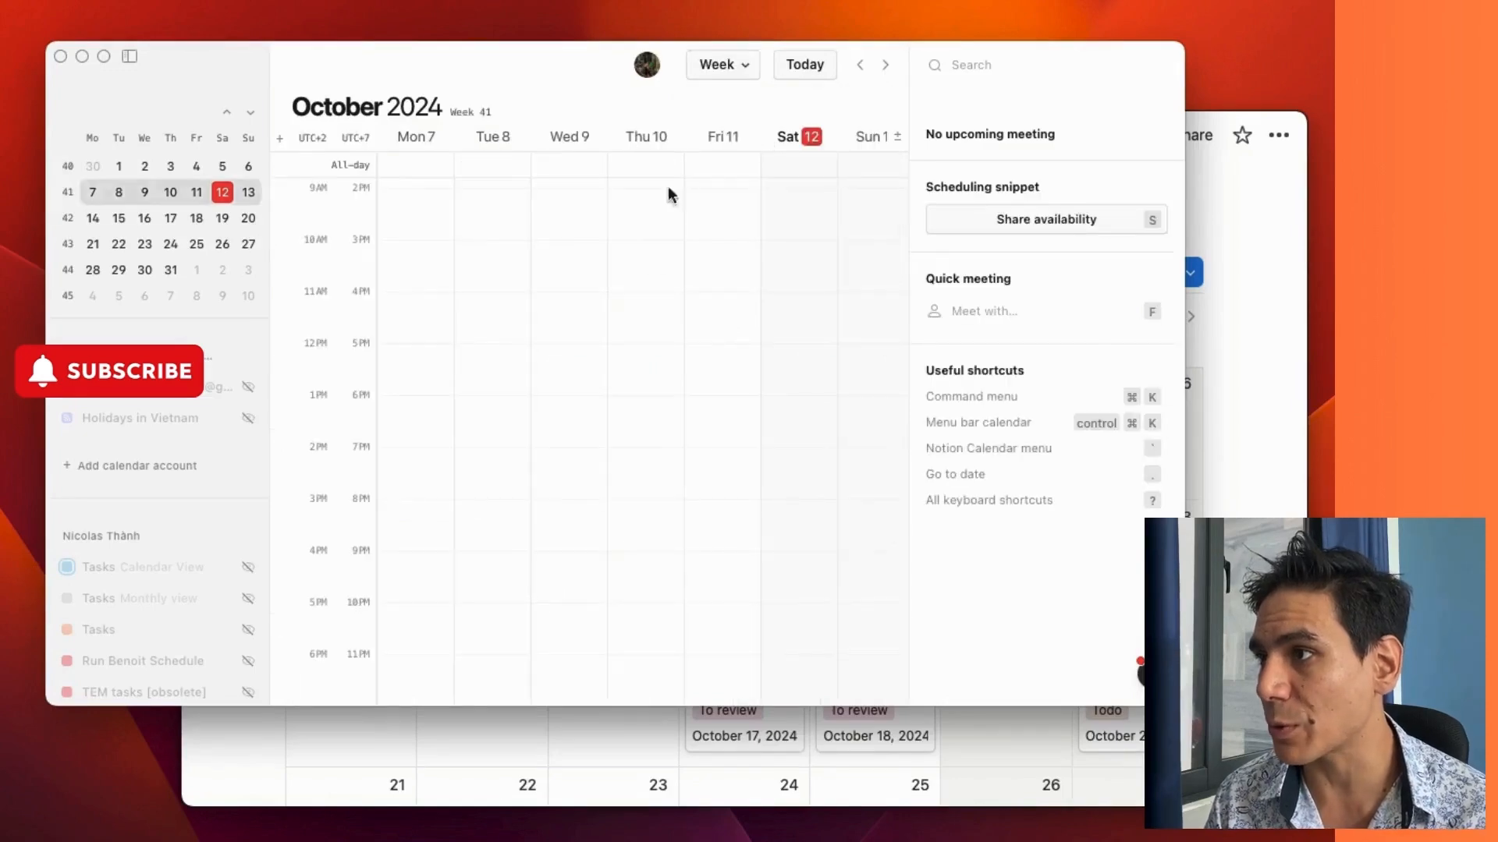
left_click(879, 64)
scroll(643, 417, "up", 3)
scroll(644, 417, "down", 4)
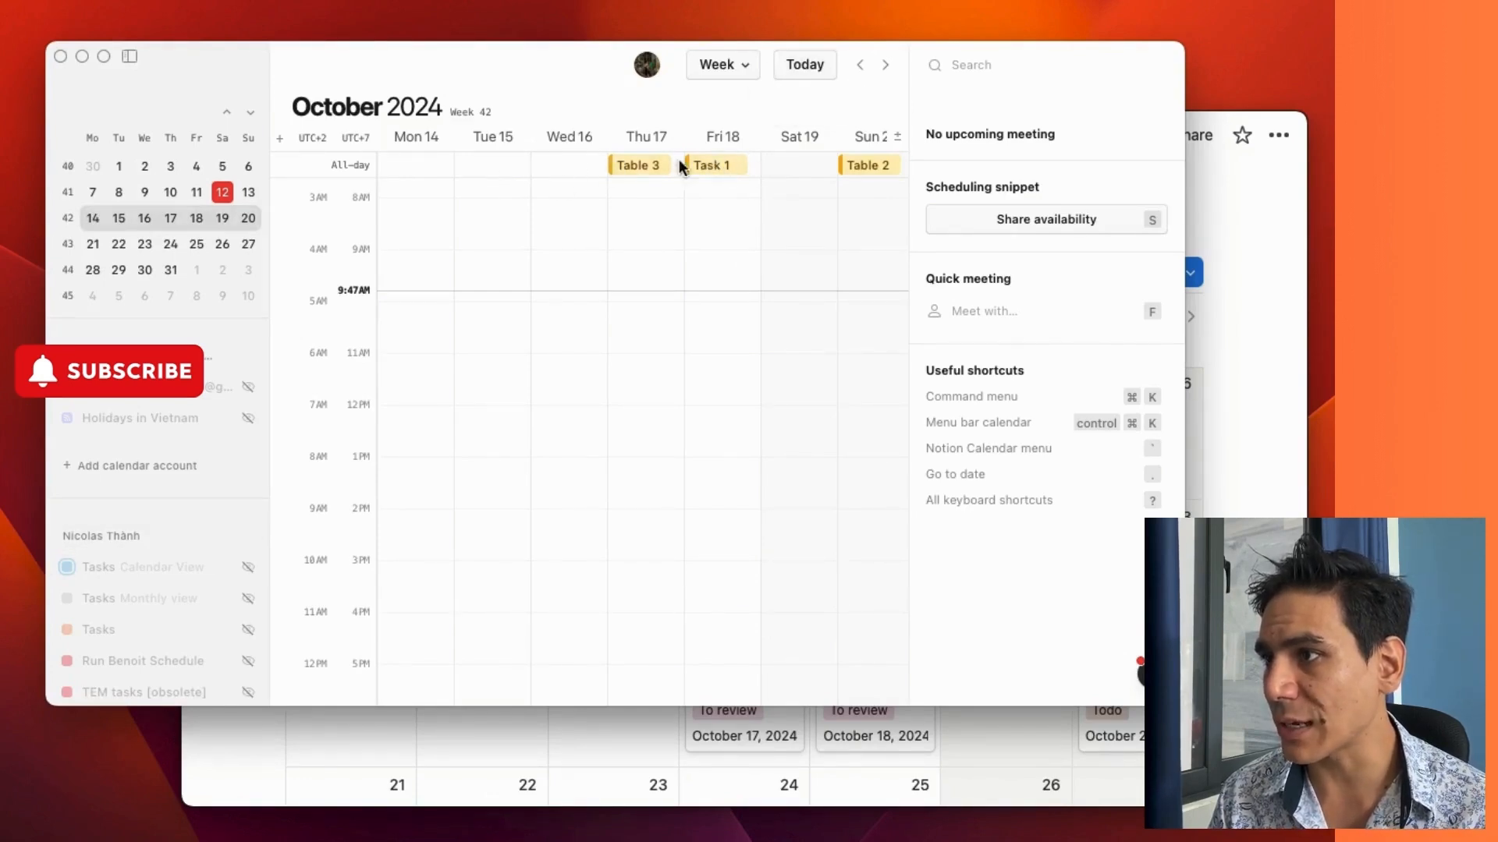
Schedule Table 3 on Thursday, October 17 from 11 AM to 1 PM instead of all day
left_click(727, 163)
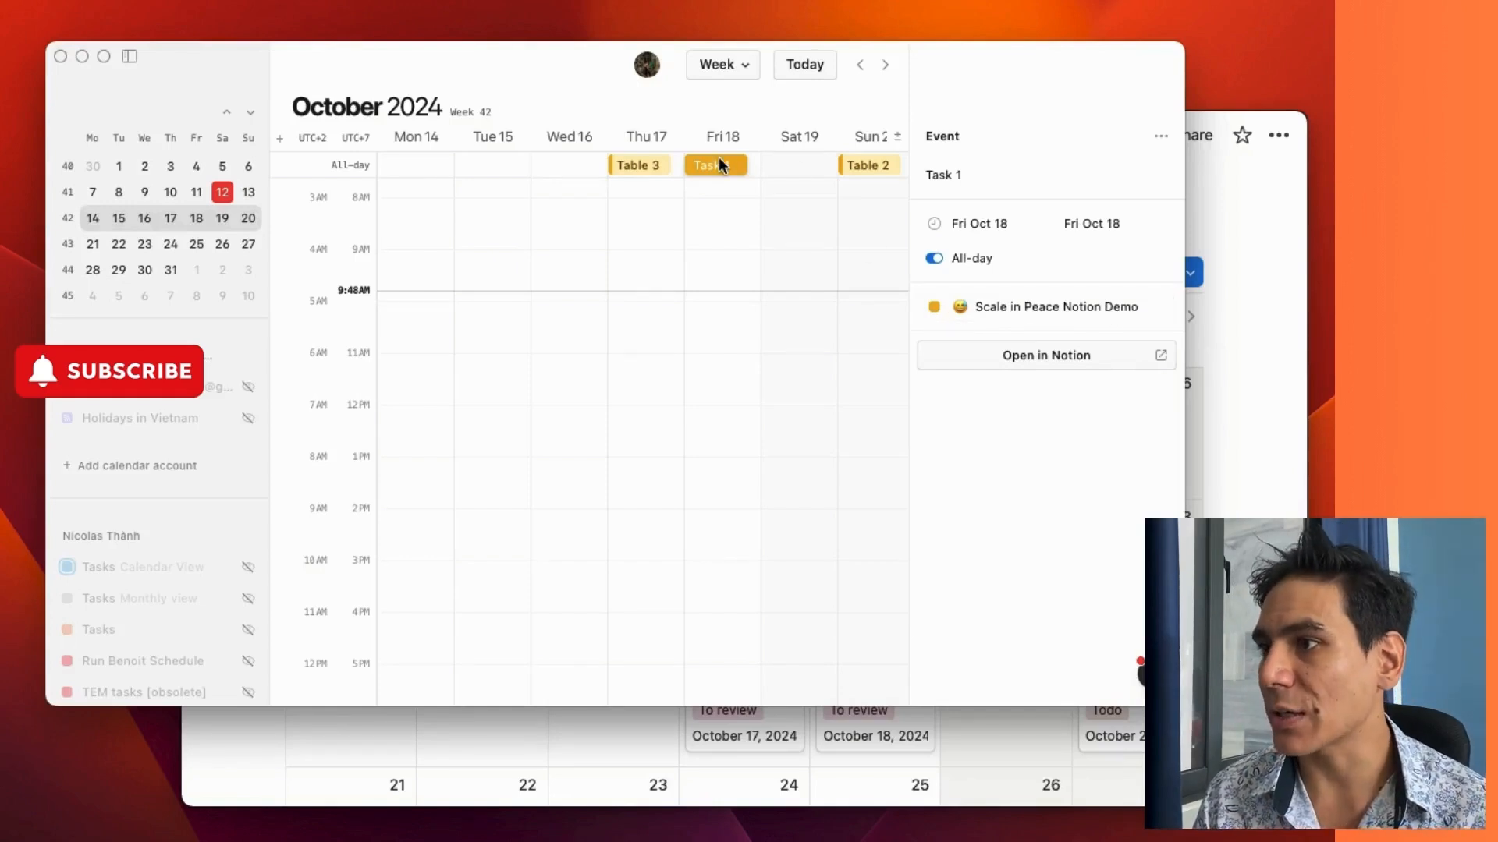
left_click(636, 169)
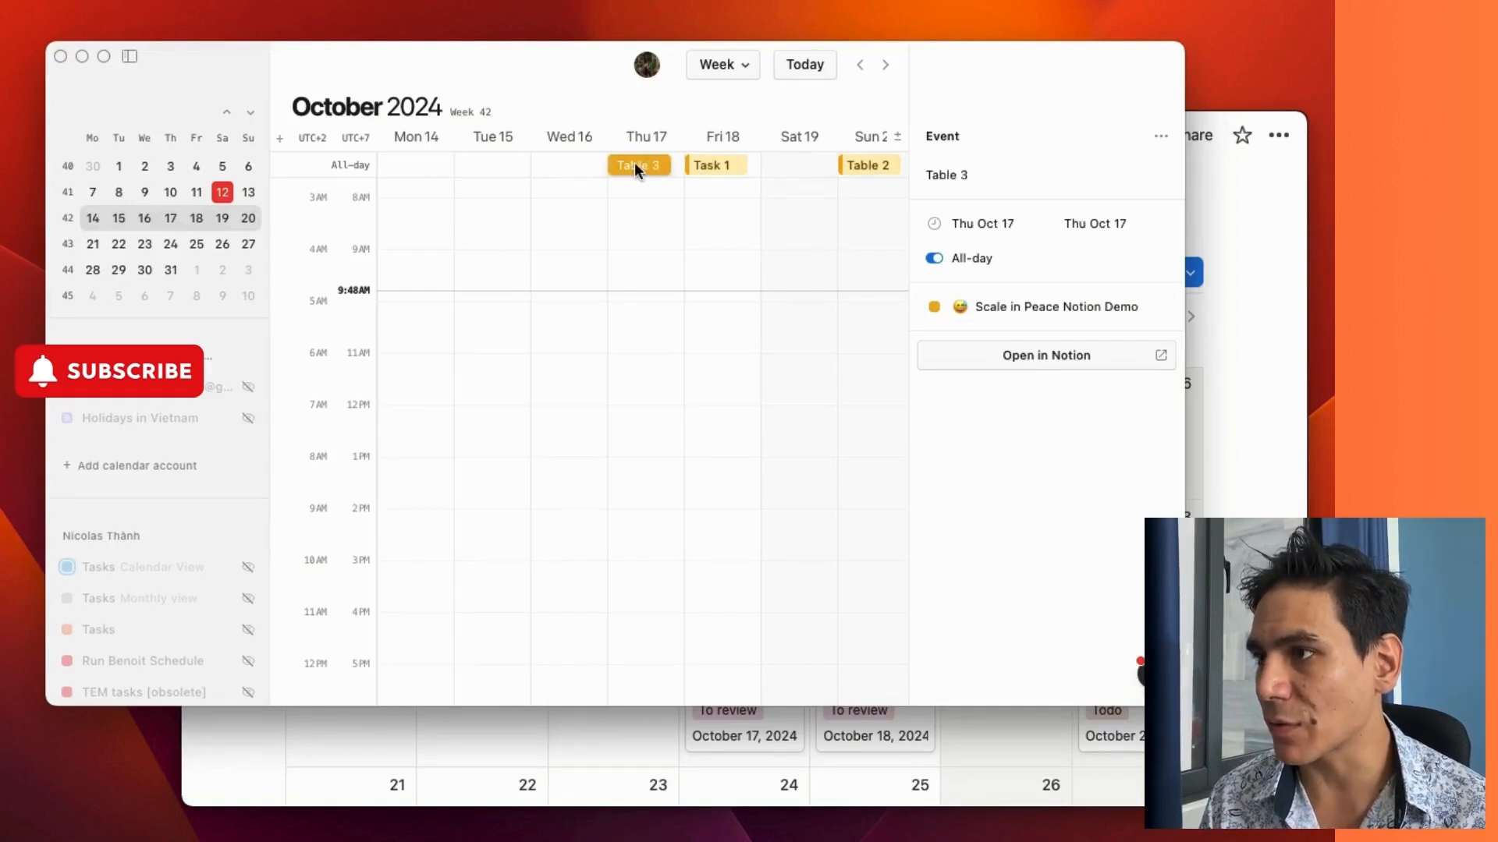
left_click_drag(641, 167, 633, 366)
left_click_drag(641, 378, 645, 445)
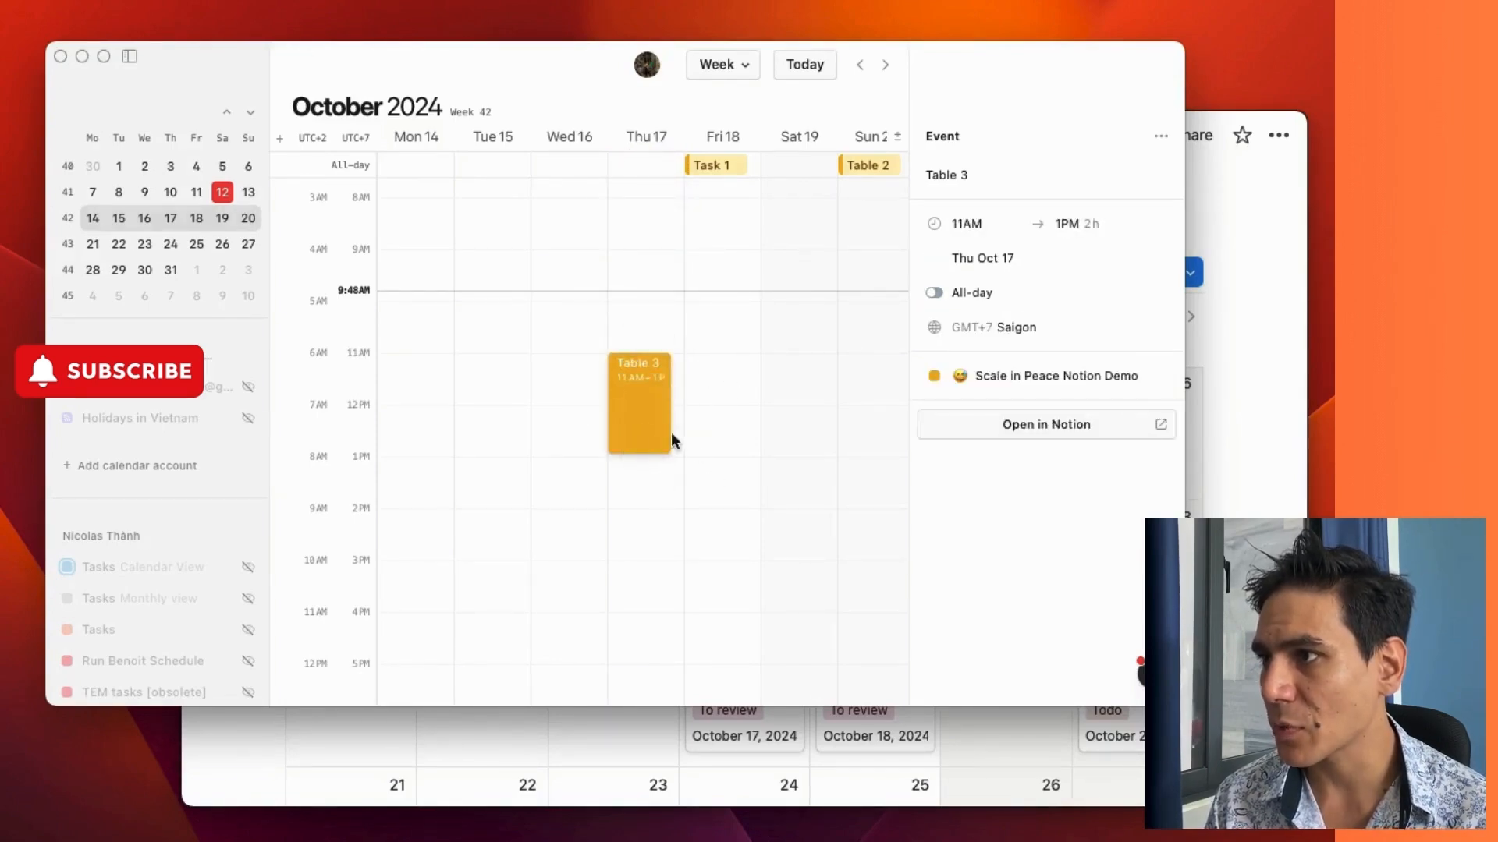
left_click(716, 166)
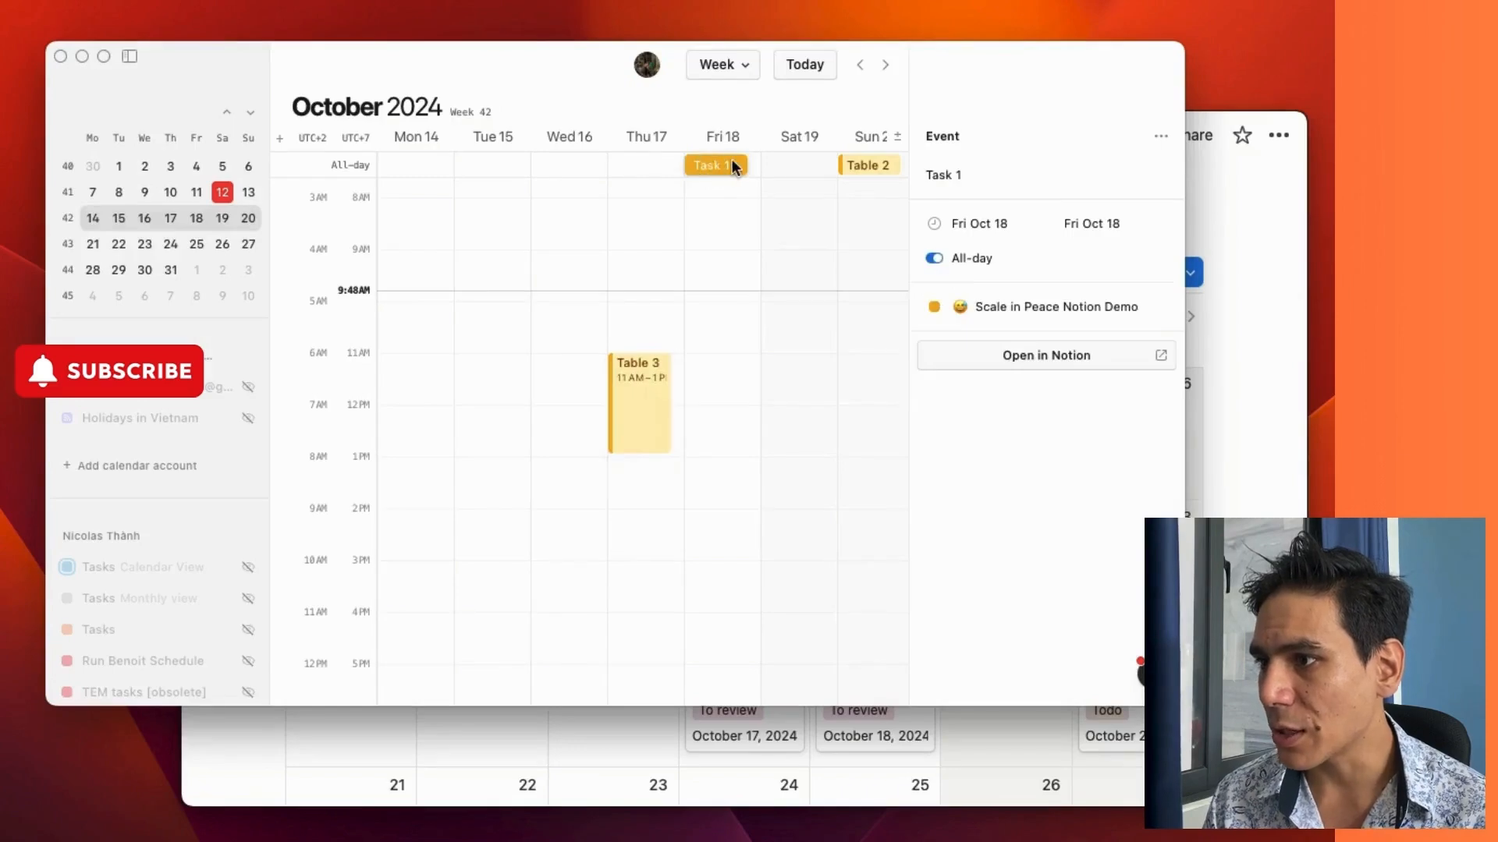
left_click_drag(733, 161, 654, 620)
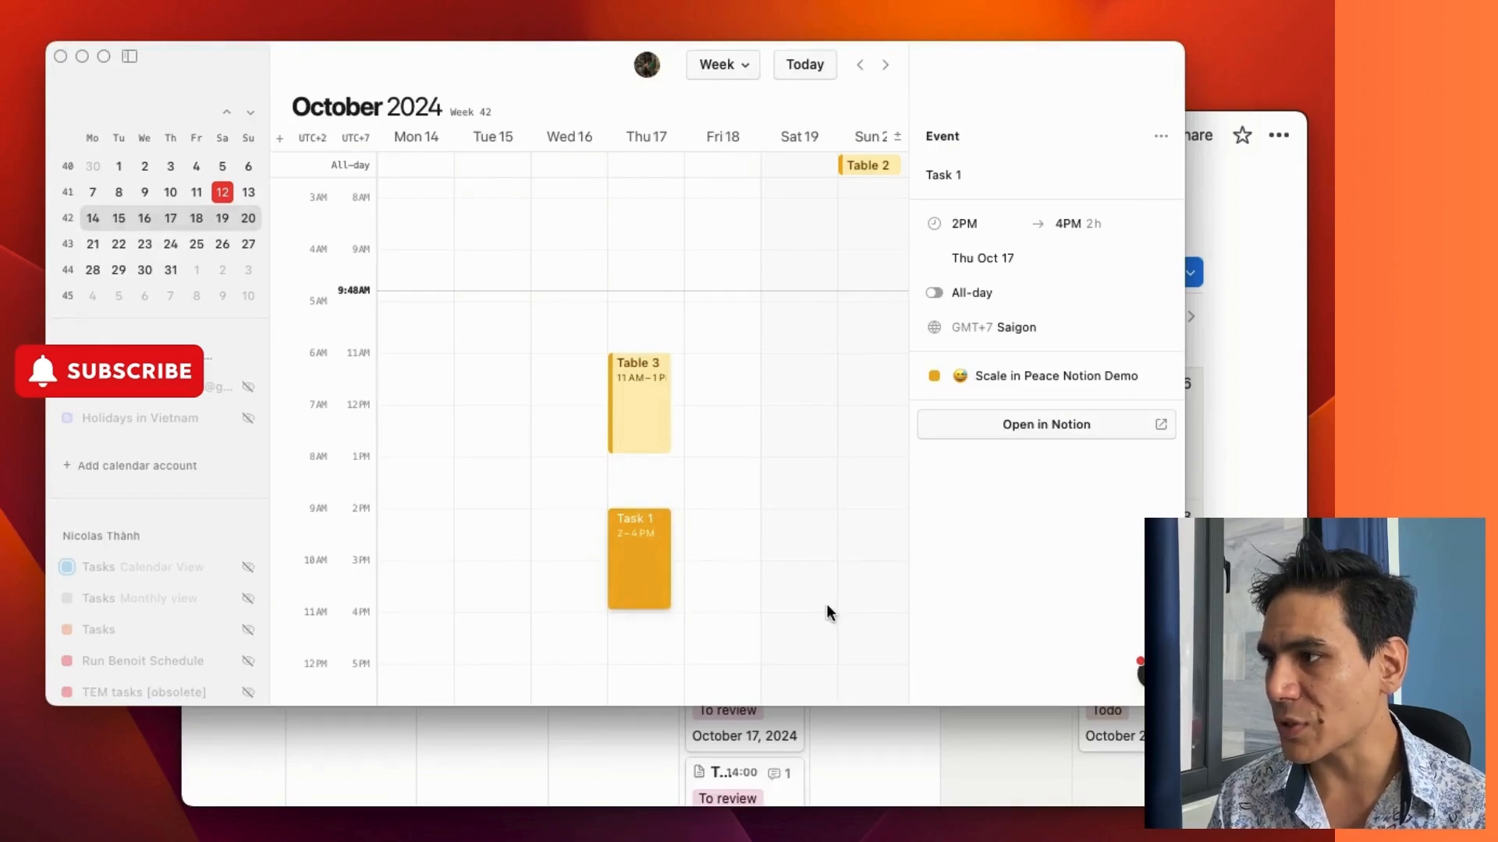
left_click(1267, 510)
scroll(892, 508, "down", 5)
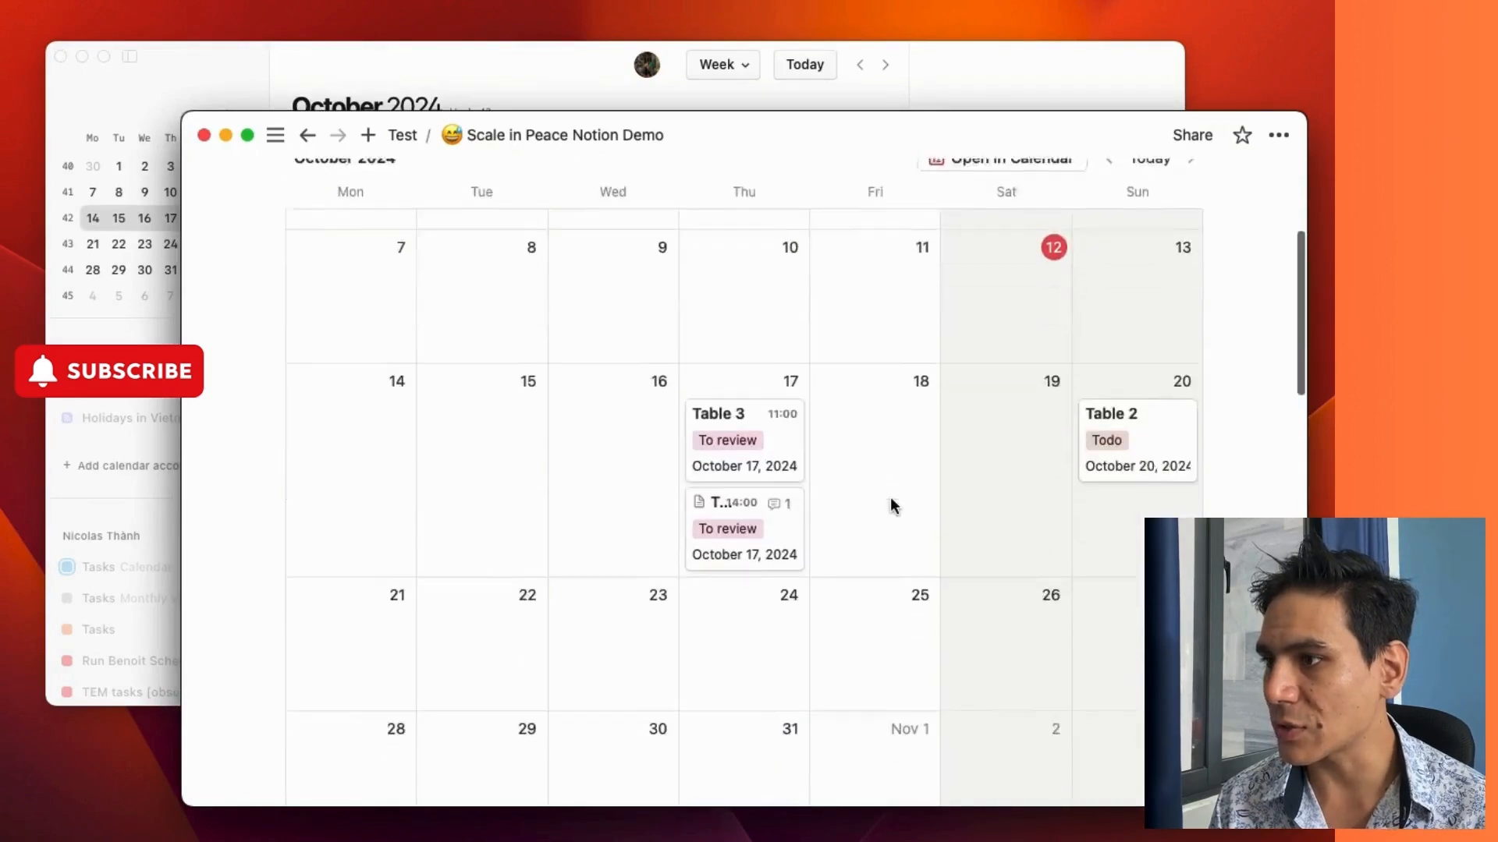
scroll(796, 468, "up", 3)
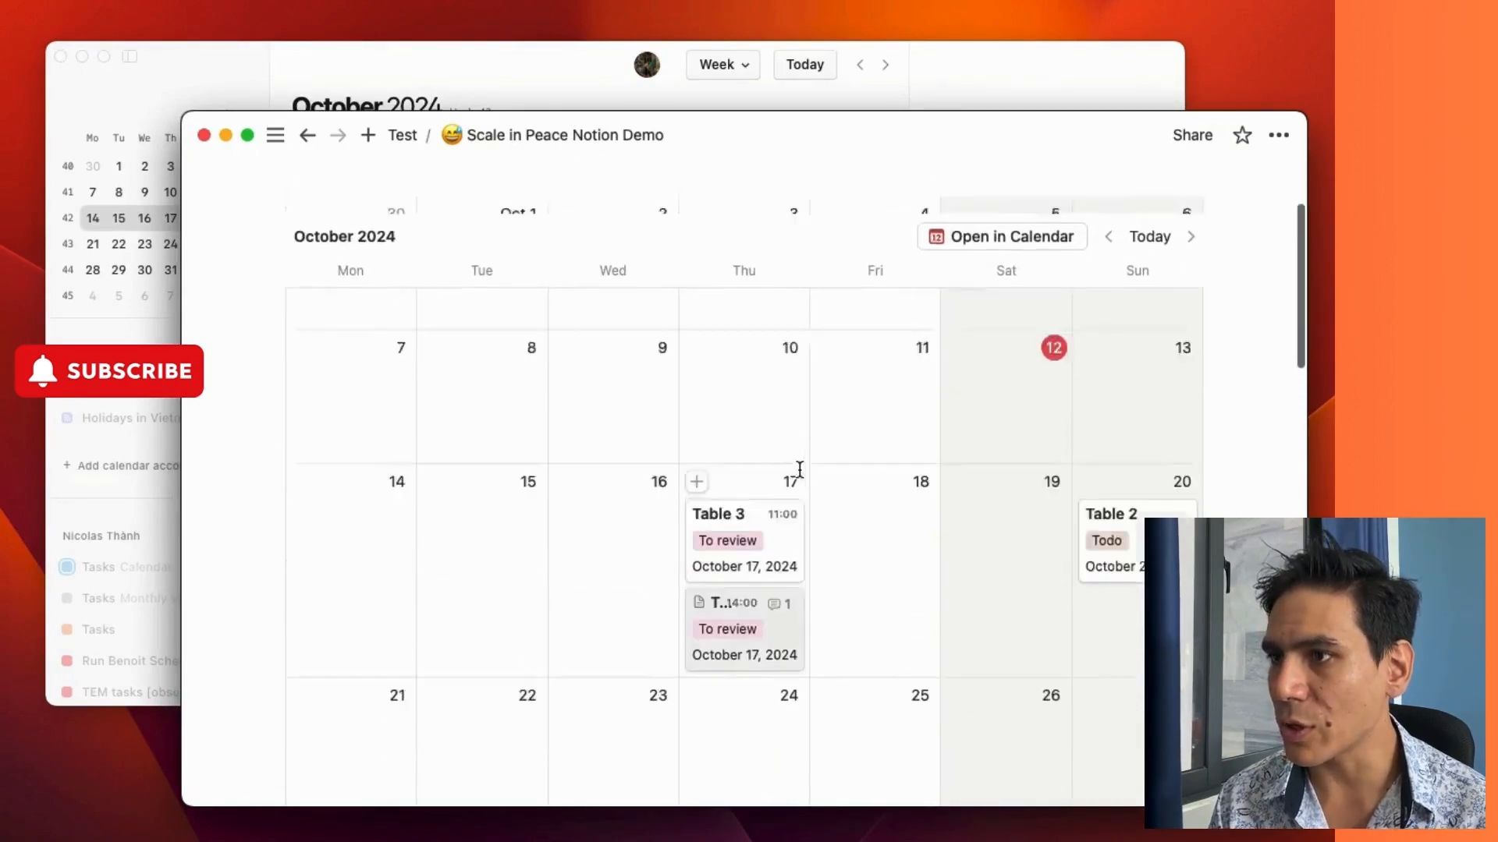
left_click(741, 636)
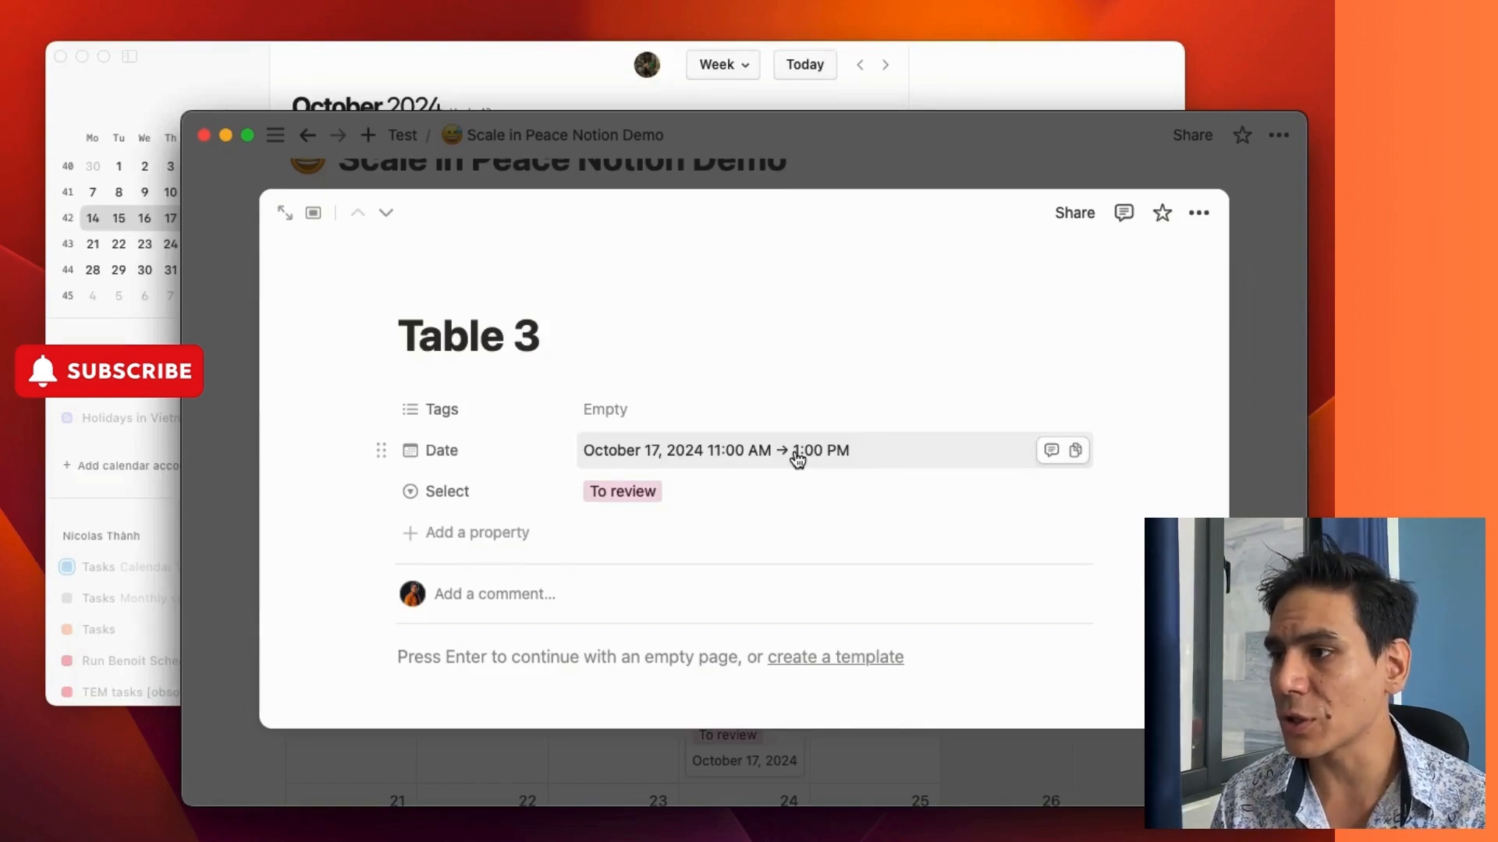
left_click(797, 458)
left_click(903, 414)
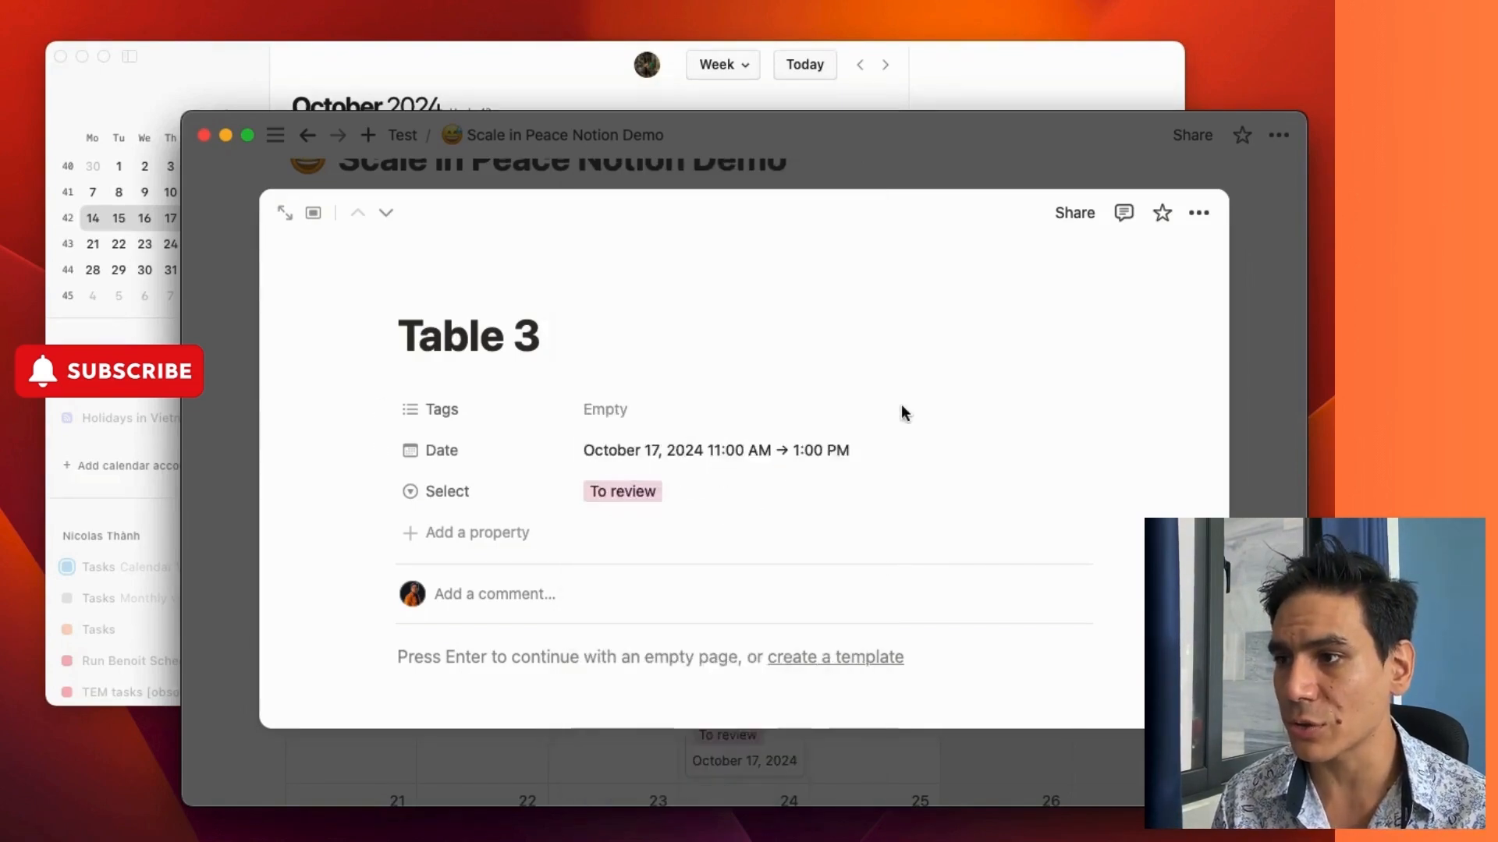
Write two lines, "jgnerptogin" and "gepirdjged", in the body of the Table 3 page
scroll(601, 545, "down", 4)
left_click(481, 408)
type("jgnerptogin")
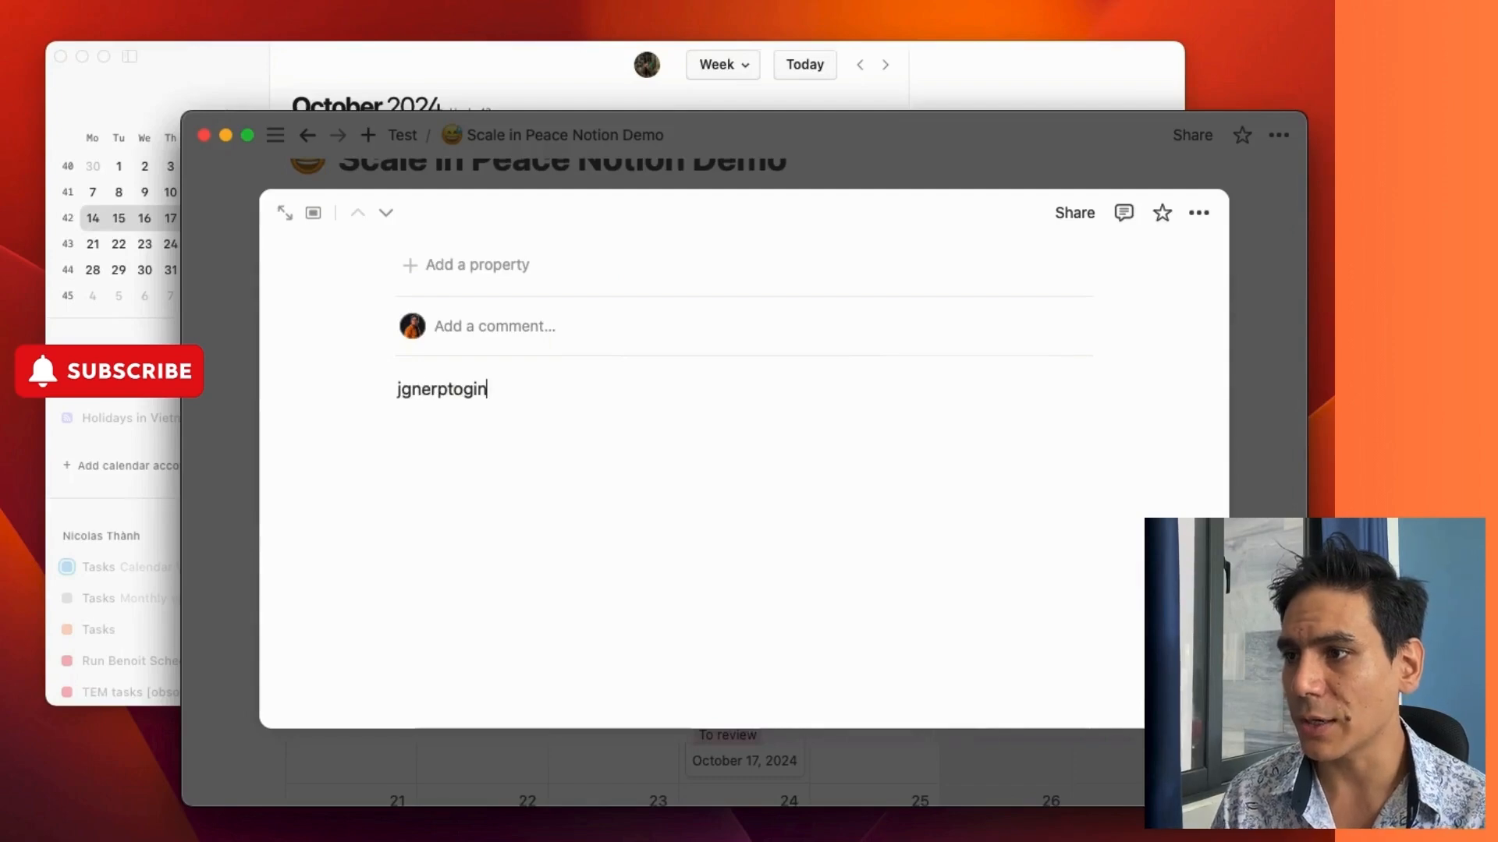
key("Return")
type("gepirdjged")
key("Return")
scroll(599, 455, "up", 3)
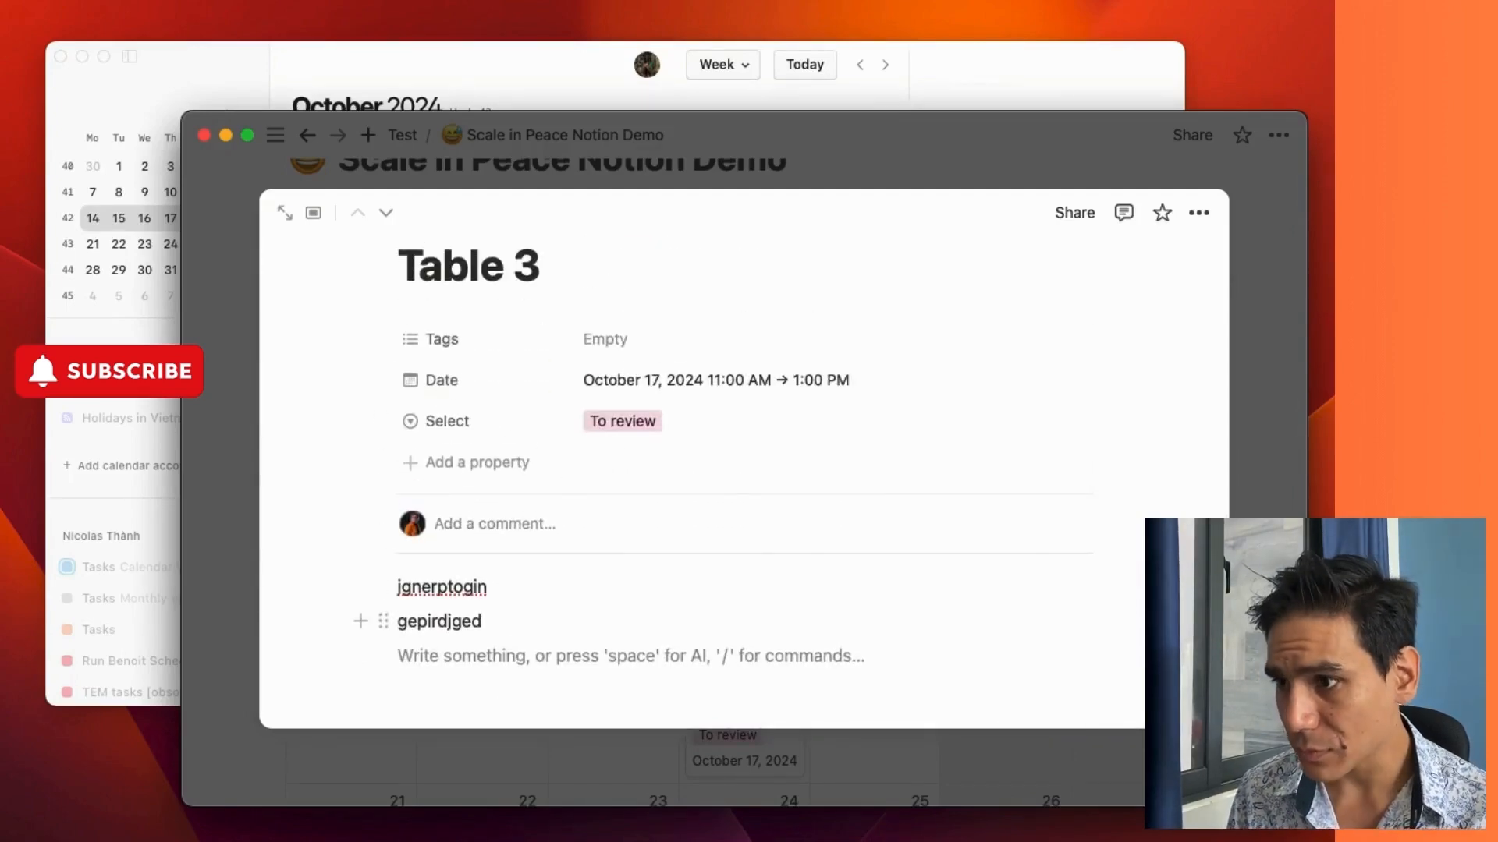
Add an empty to-do checkbox below the text in Table 3 and duplicate it three times
type("/tod")
key("Return")
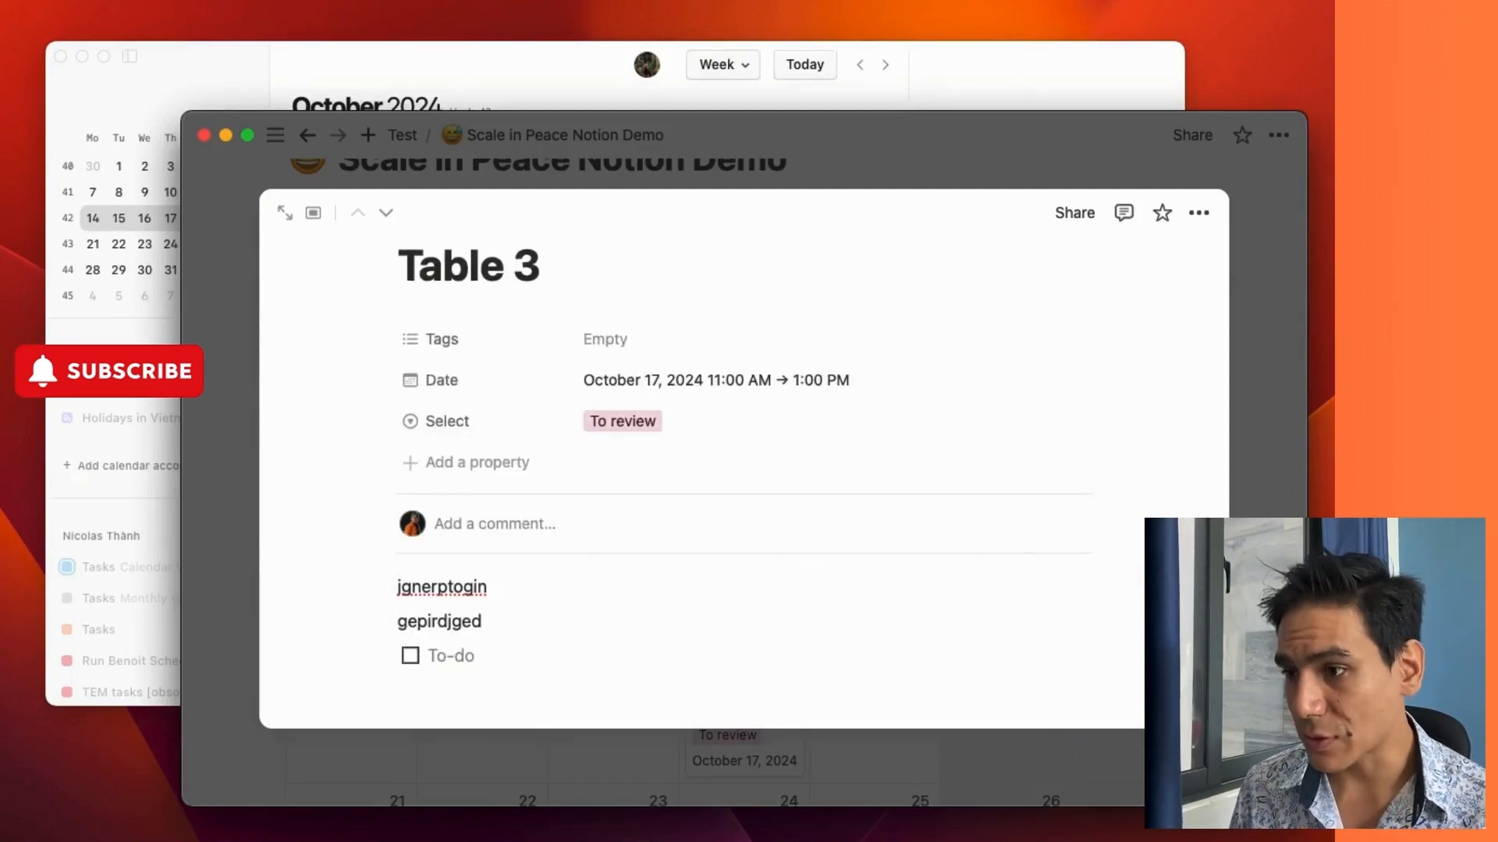
key("Escape")
key("super+d")
key("super+d")
key("super+d")
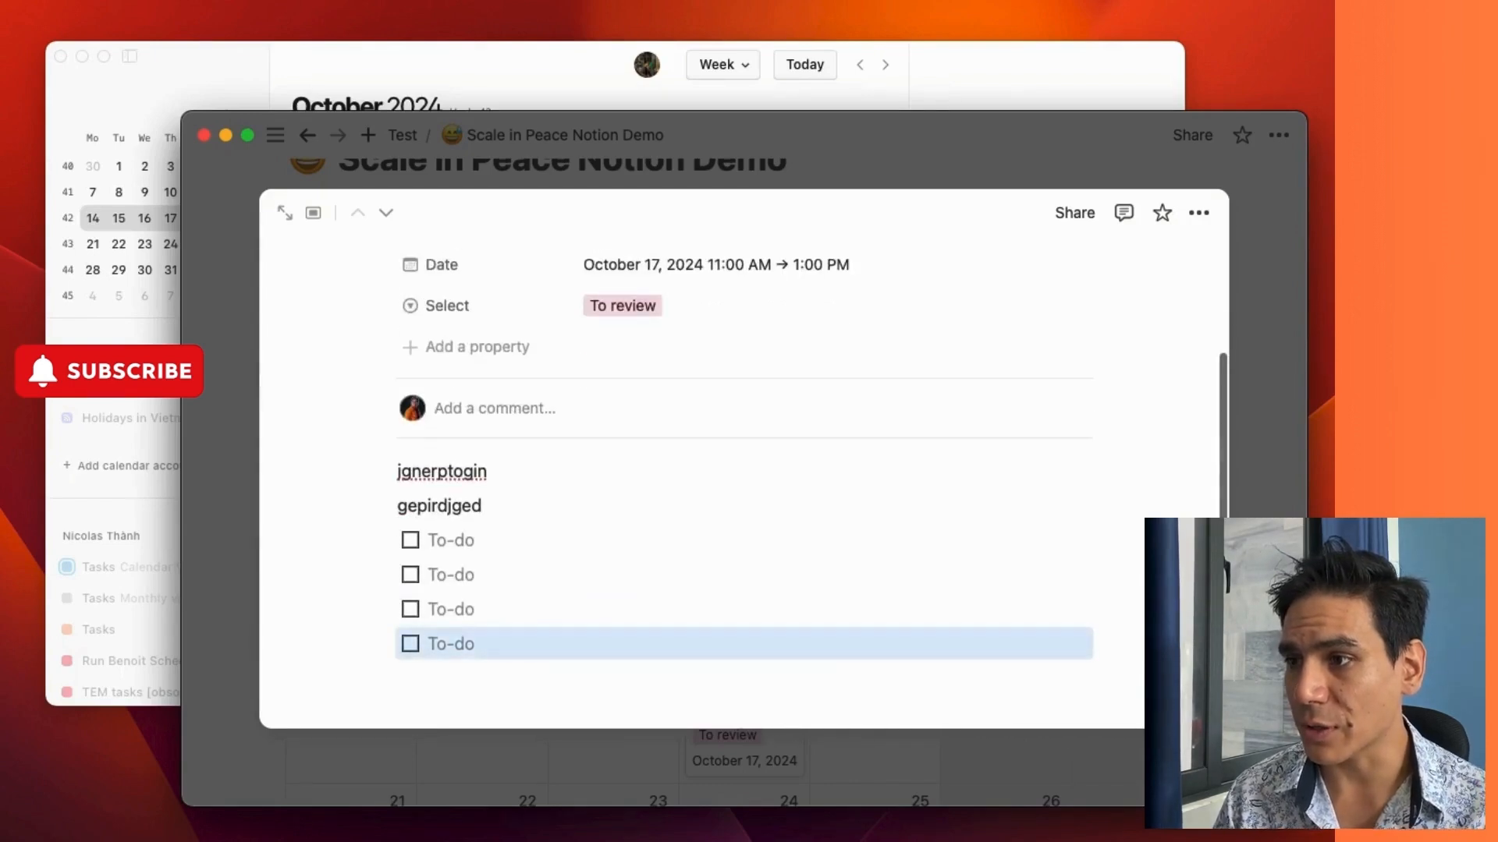
scroll(475, 537, "up", 3)
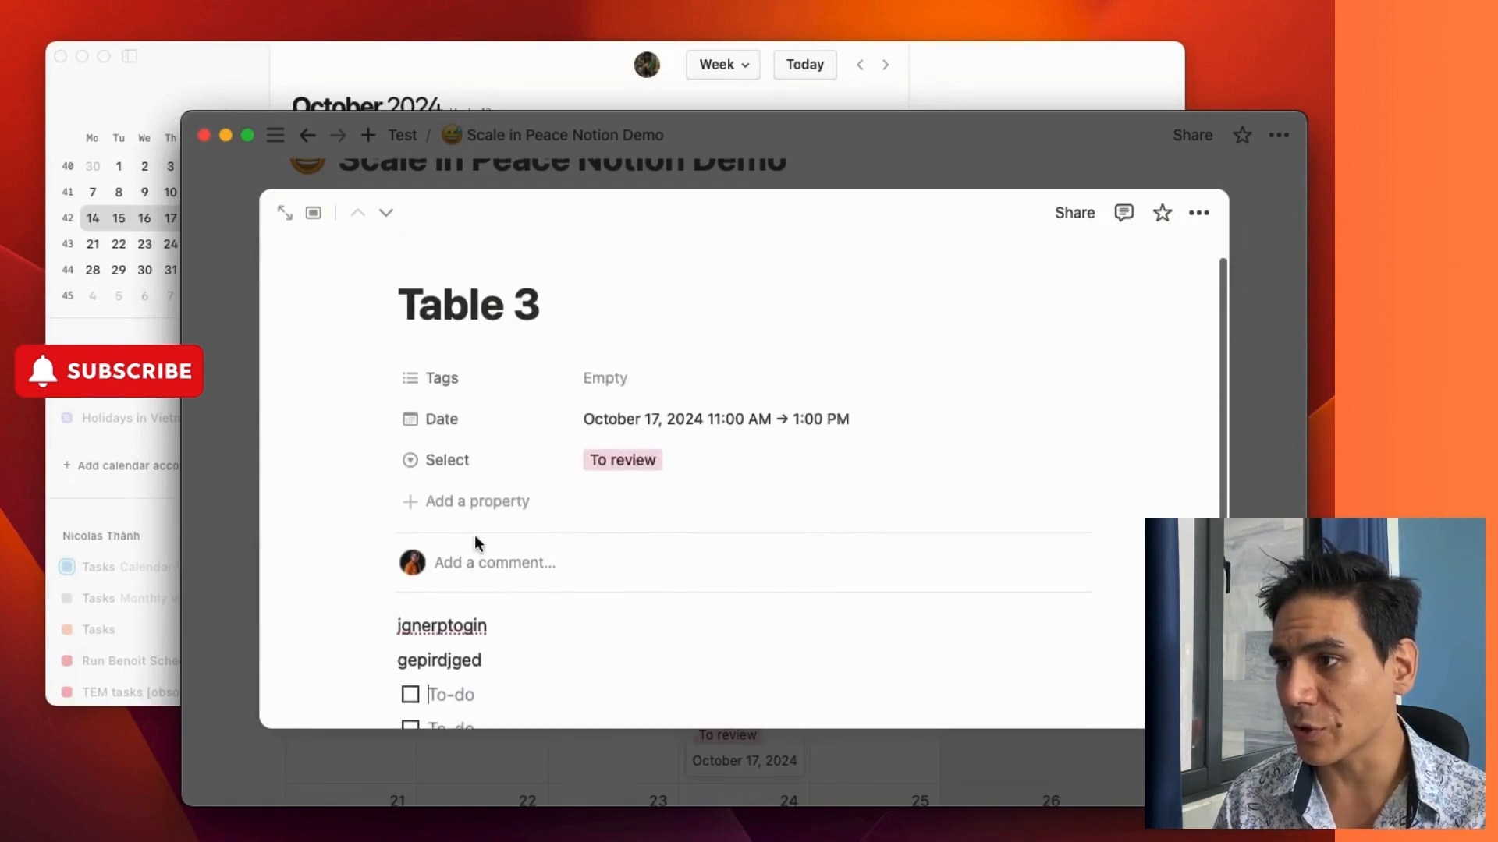
Change both the start and end date of Table 3 to October 18, 2024 on its page
scroll(642, 463, "up", 1)
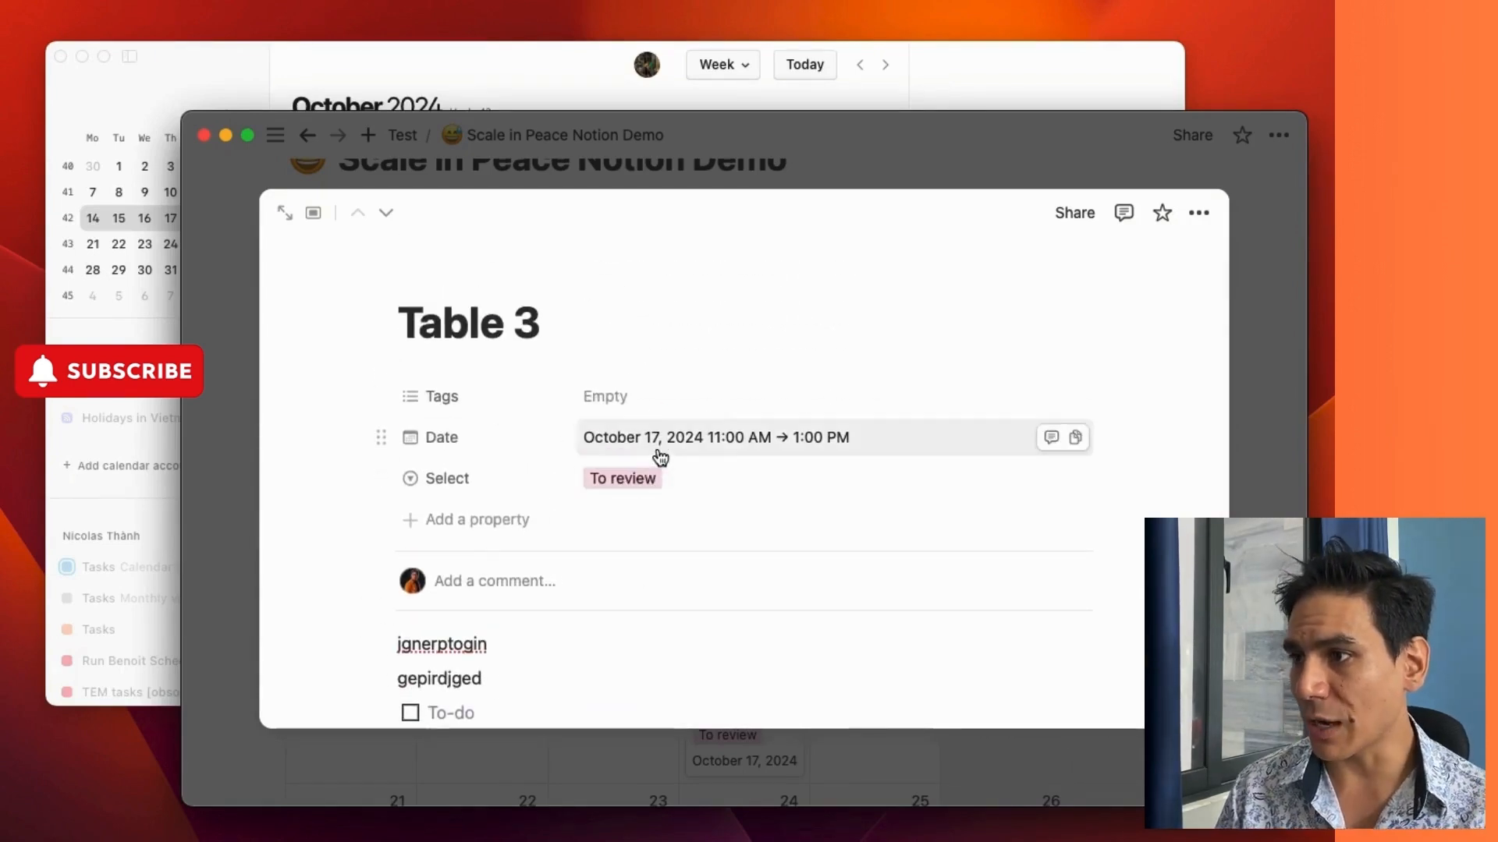
left_click(658, 453)
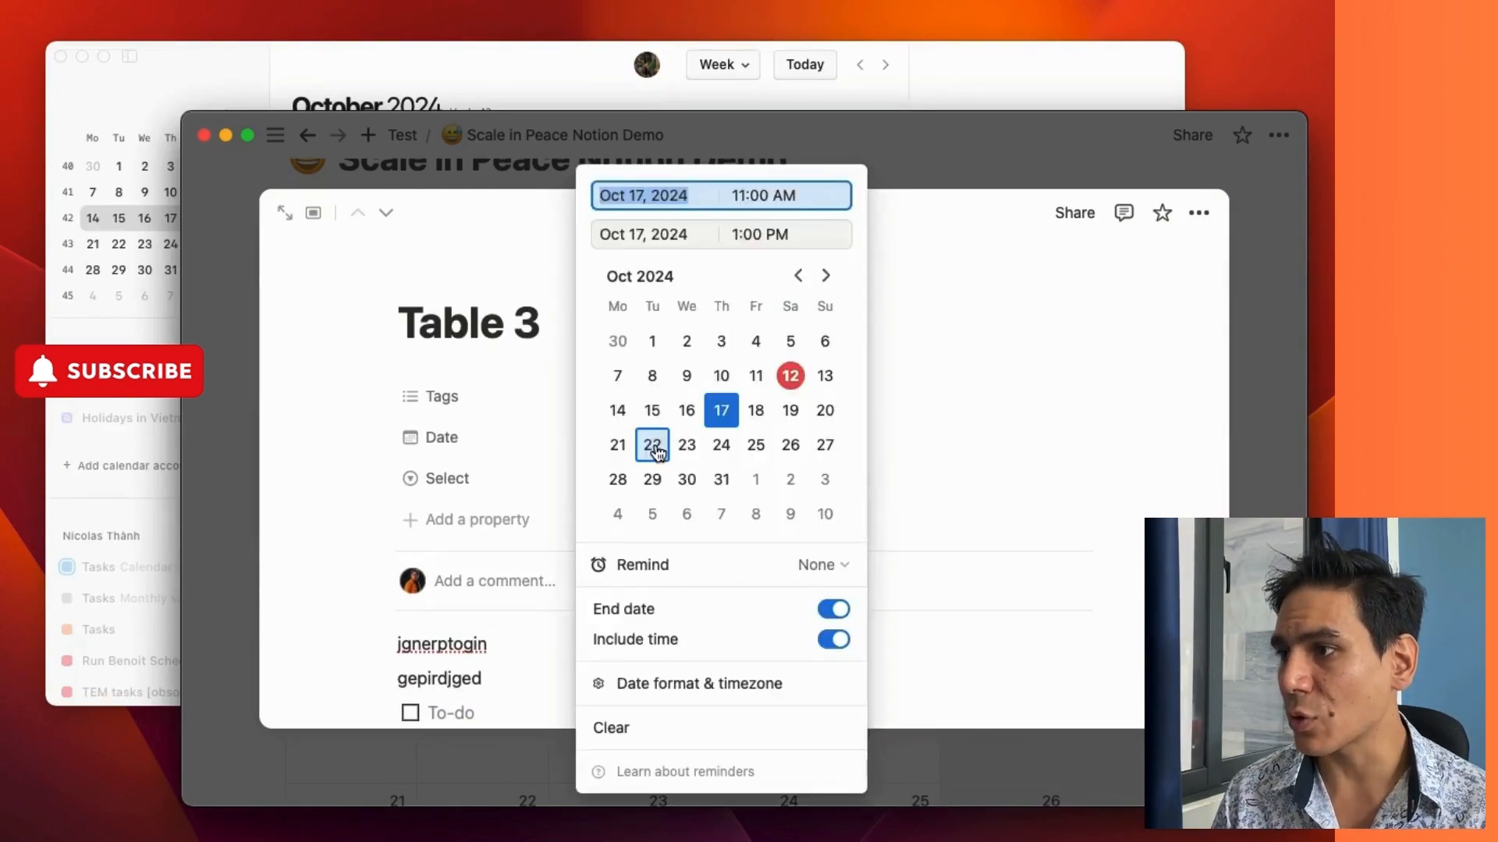
left_click(752, 421)
left_click(753, 421)
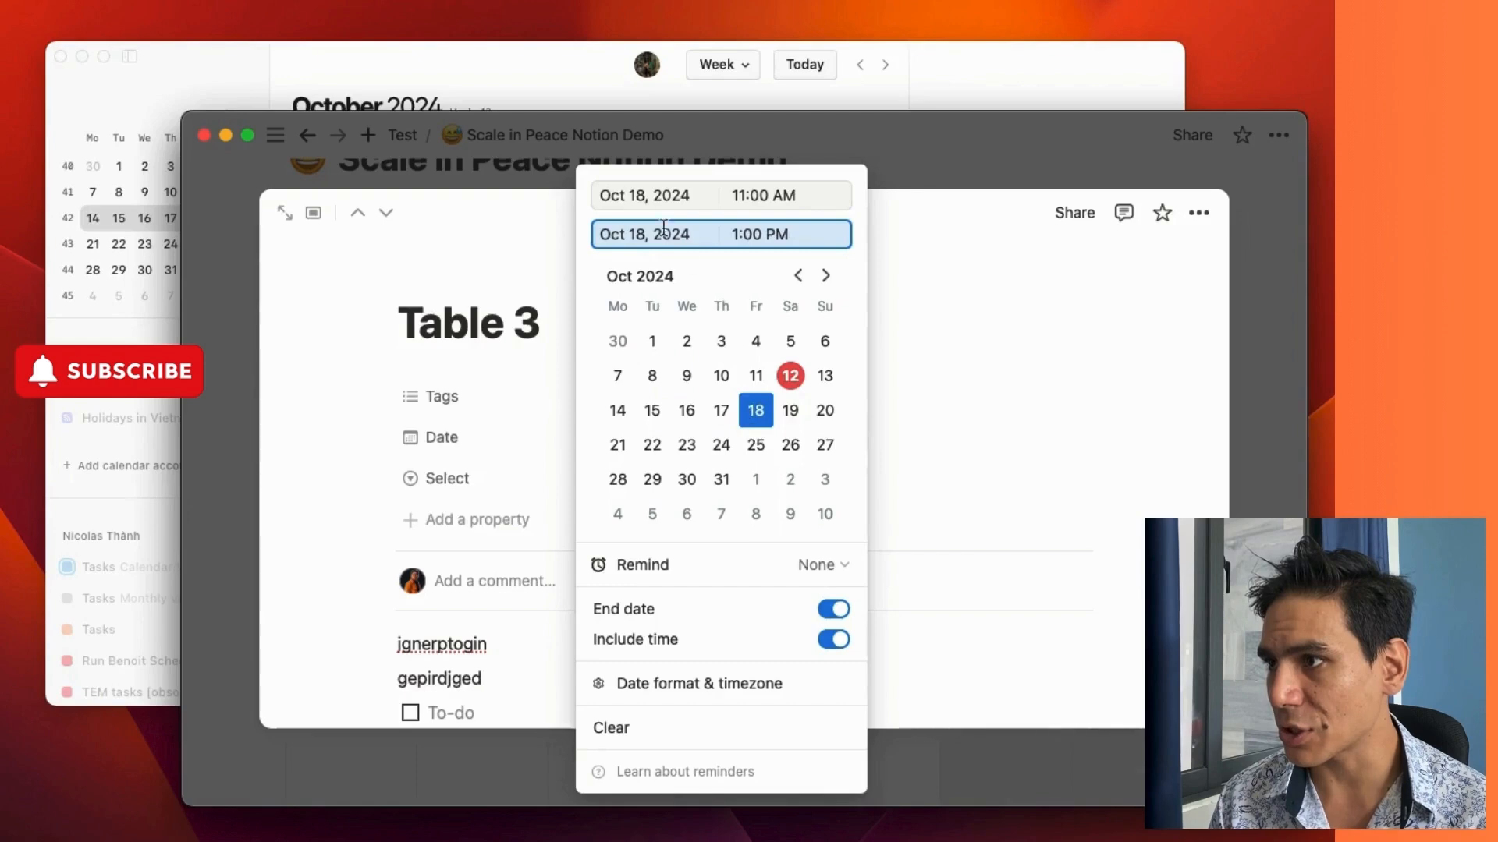
left_click(979, 488)
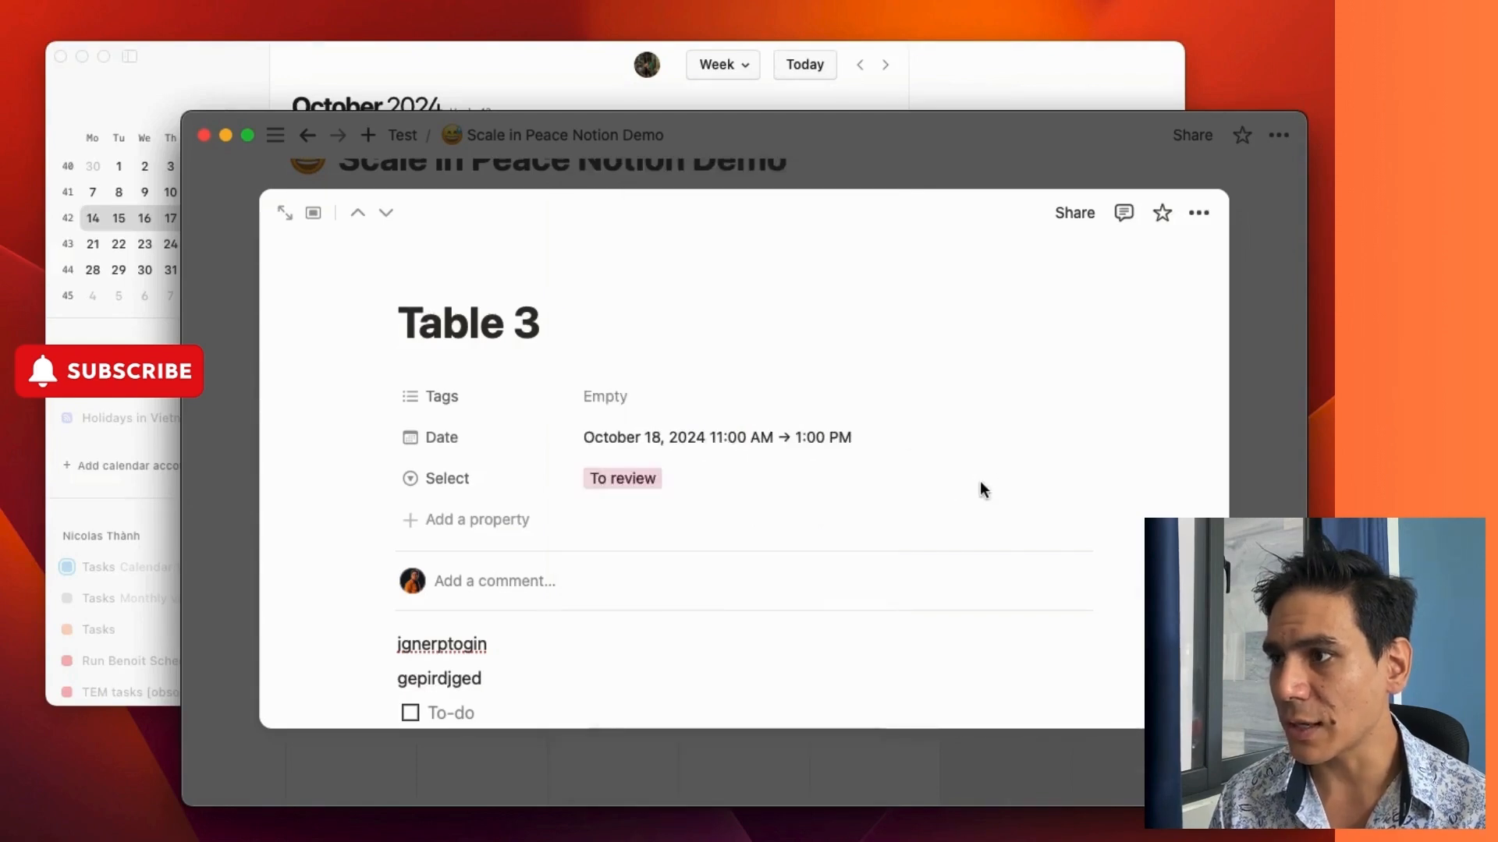
Switch to Notion Calendar and check Table 3's event details and the list of database calendars
left_click(140, 461)
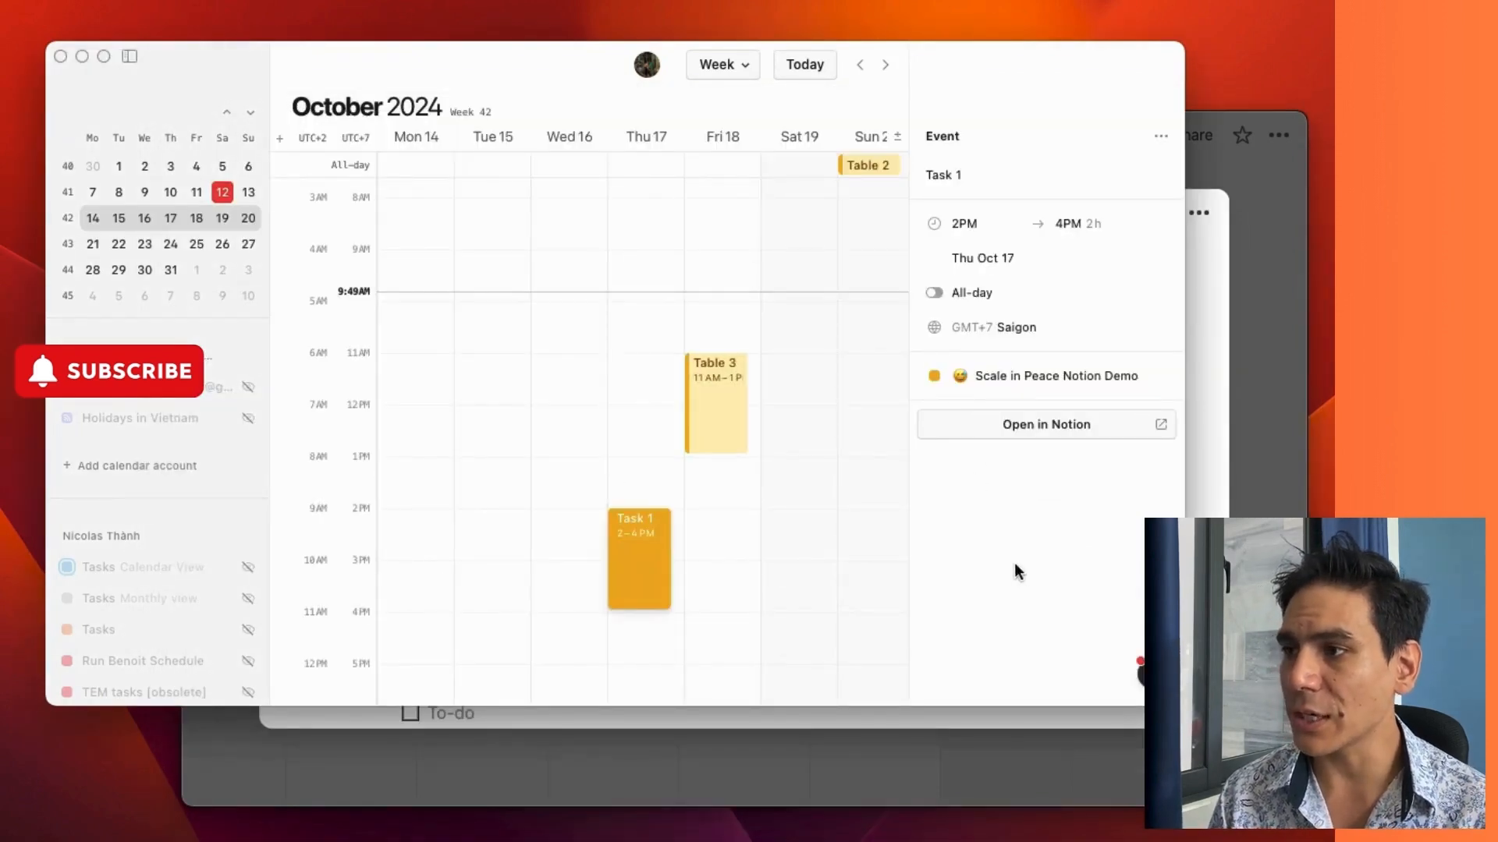
left_click(731, 380)
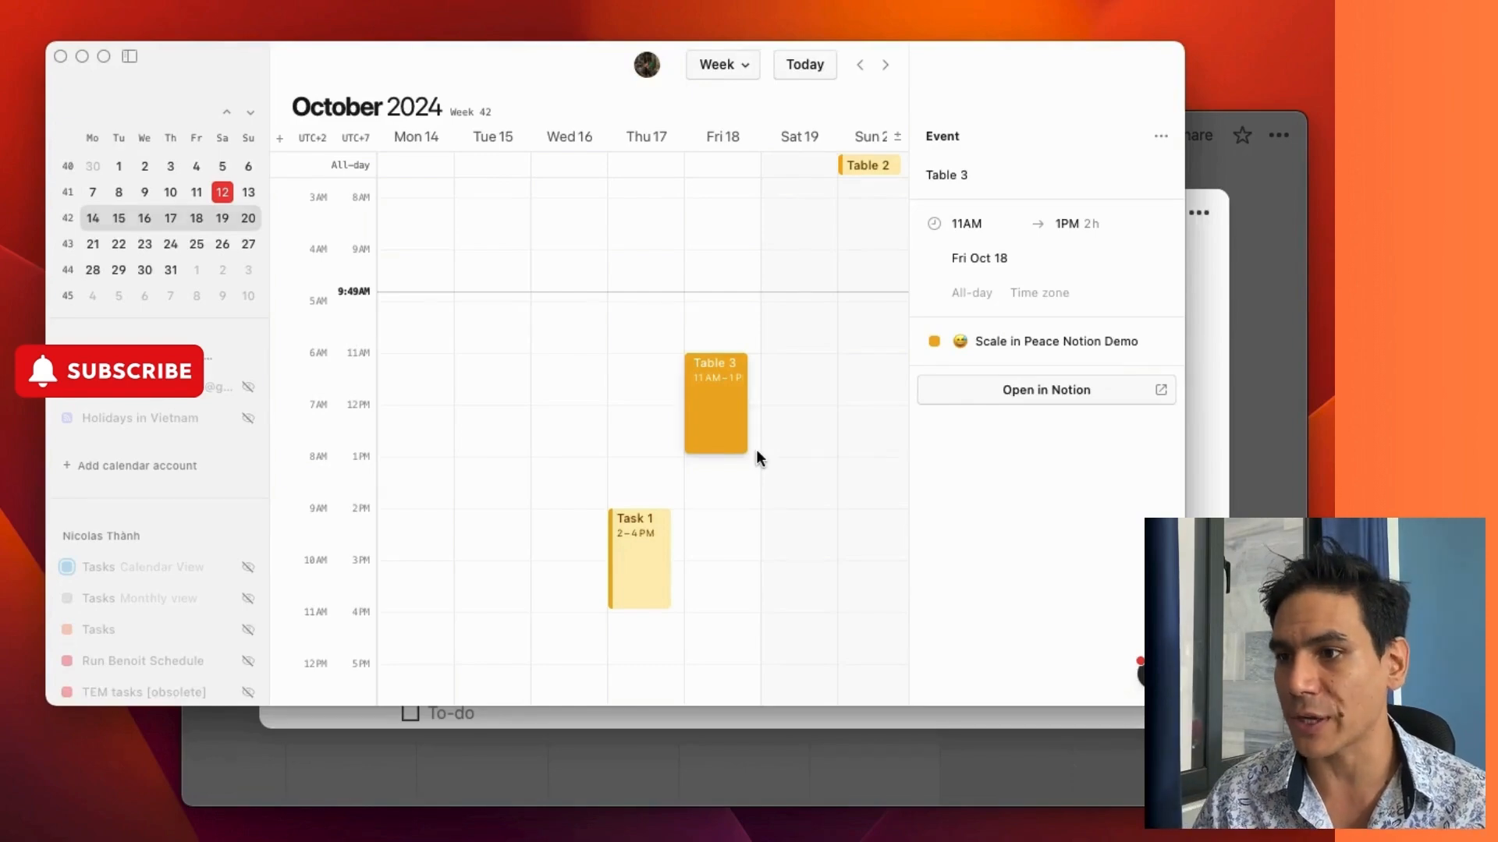
scroll(180, 542, "down", 3)
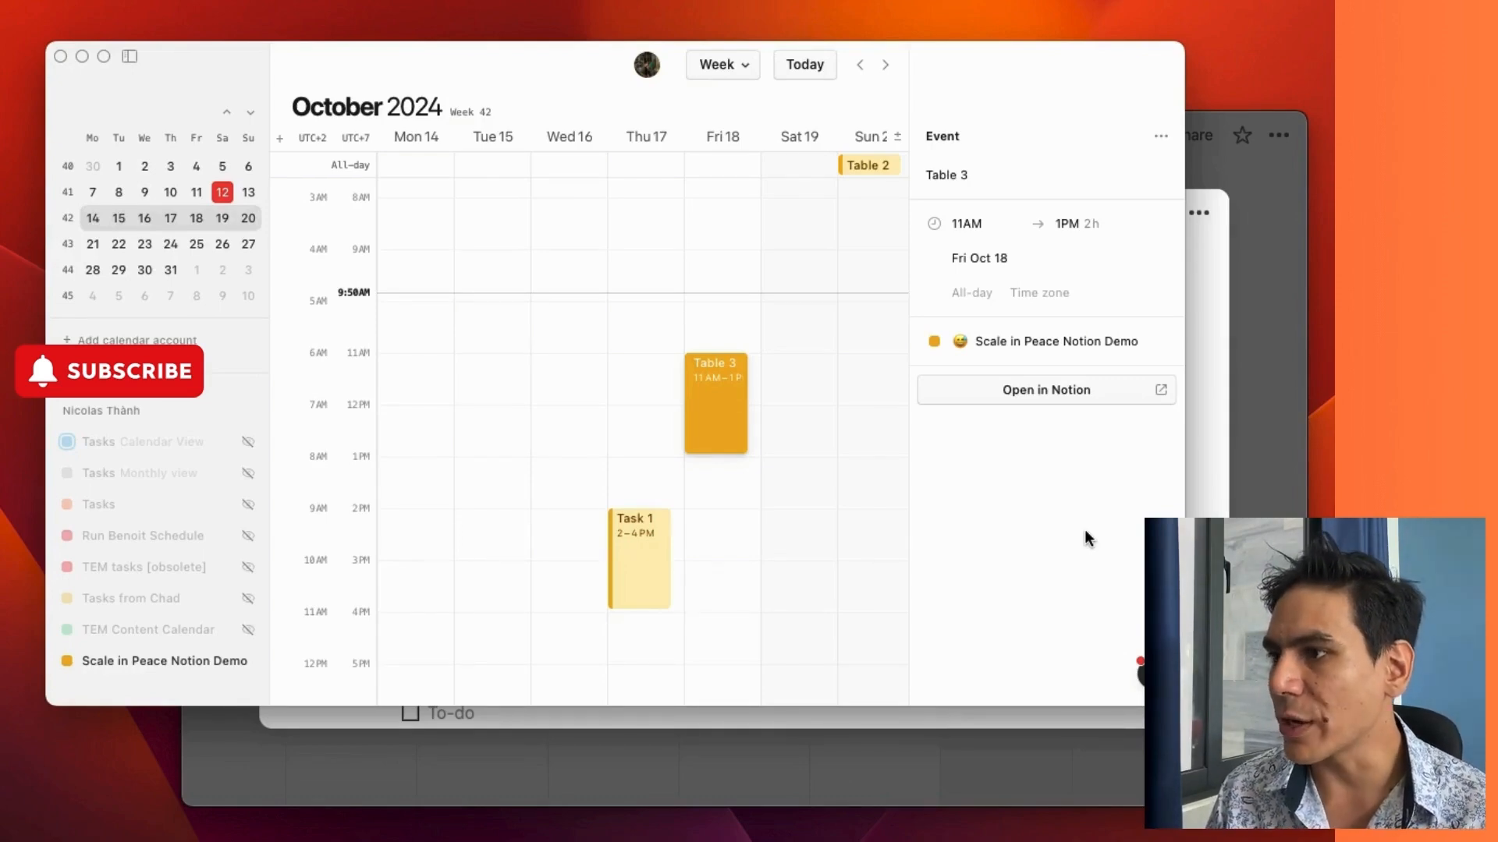
Move Table 3 to Saturday, October 19 as an all-day entry and check its date and content on the Notion page
left_click_drag(713, 412, 807, 567)
left_click(977, 295)
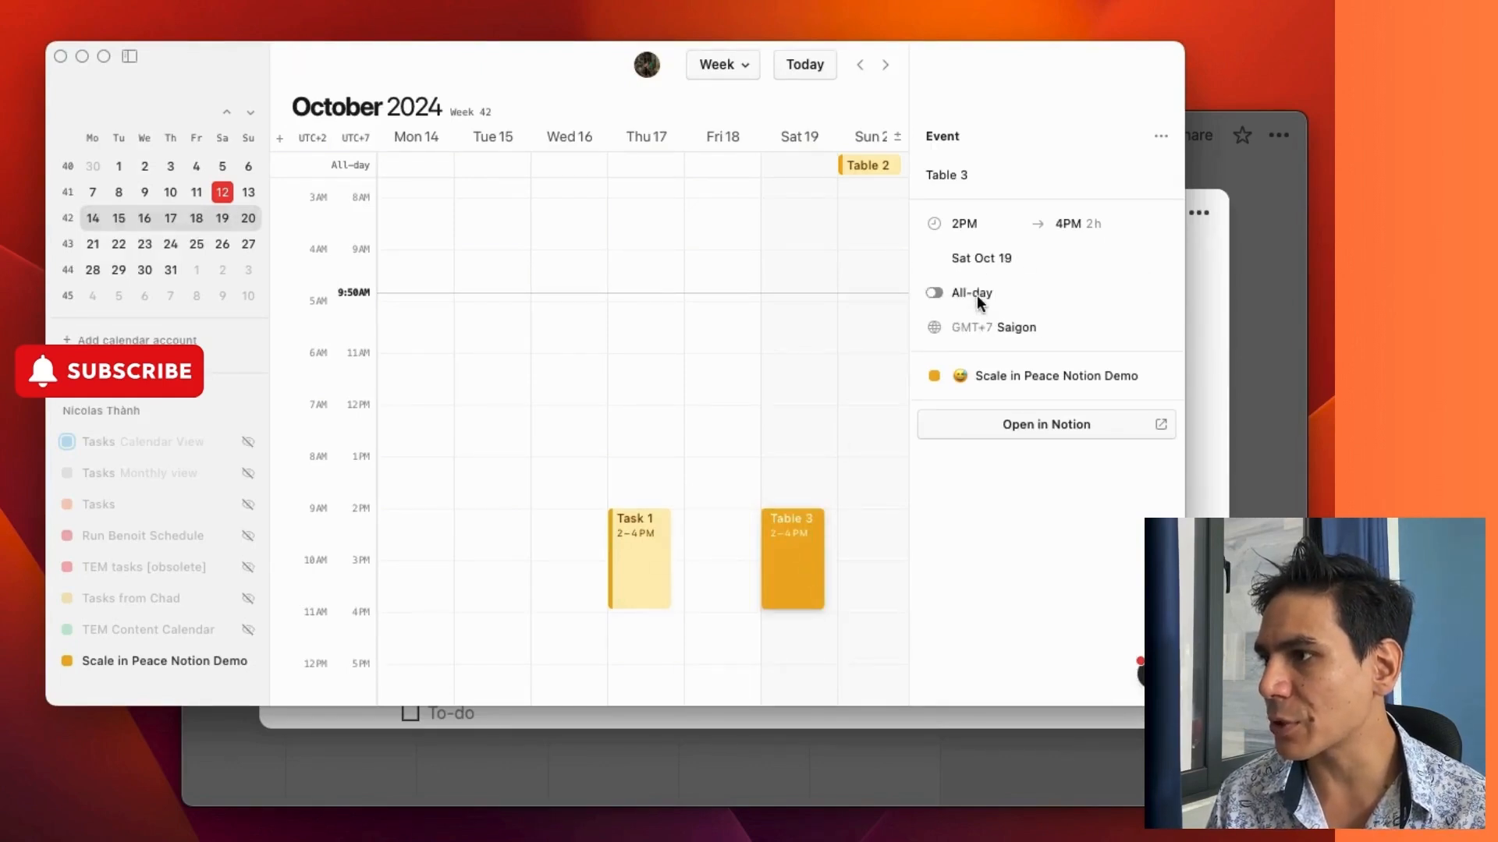
left_click(935, 294)
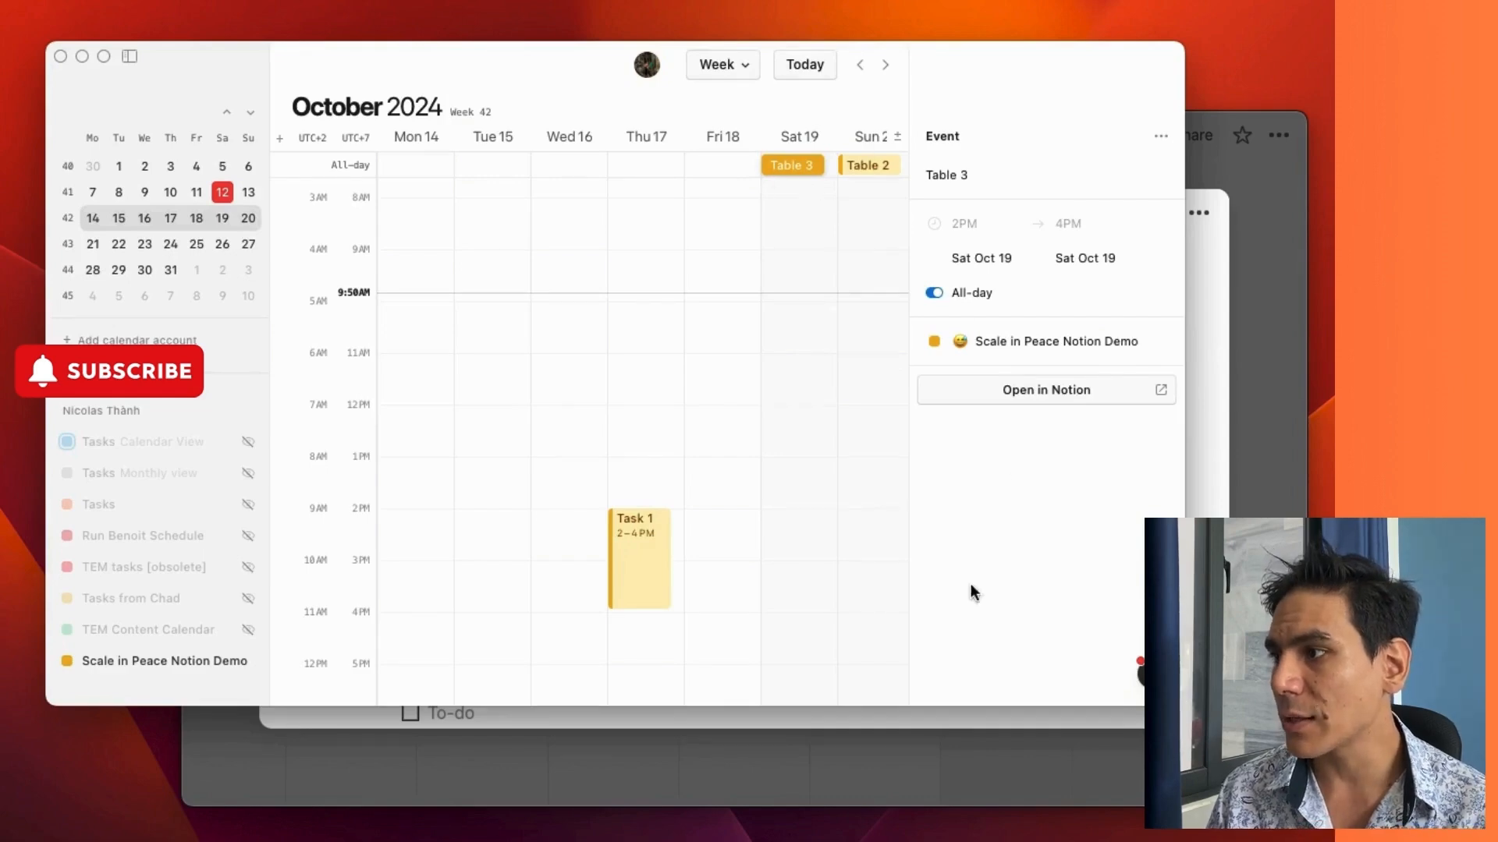
left_click(1209, 437)
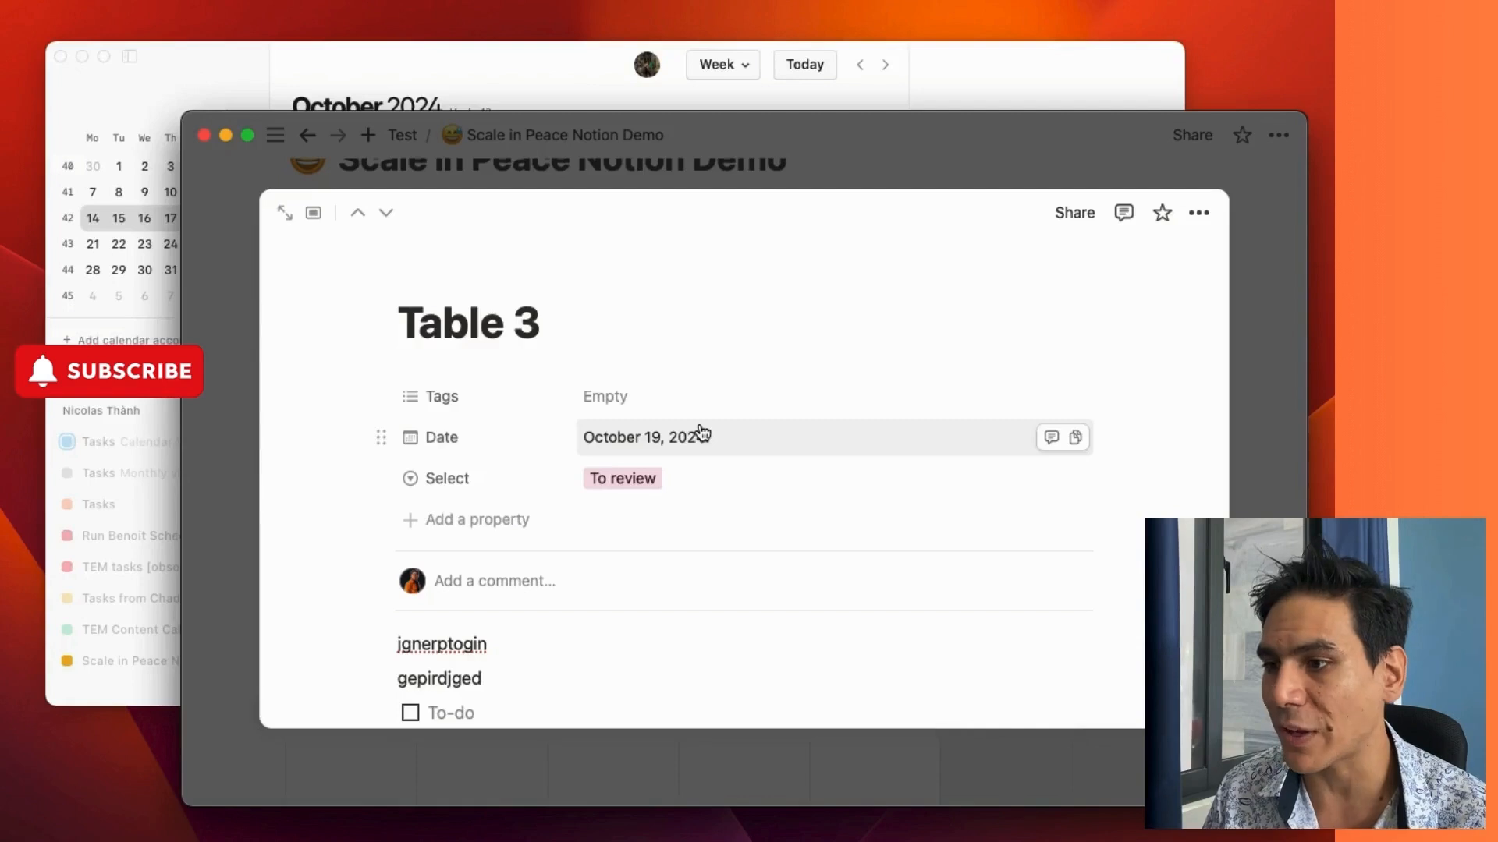
scroll(728, 584, "down", 3)
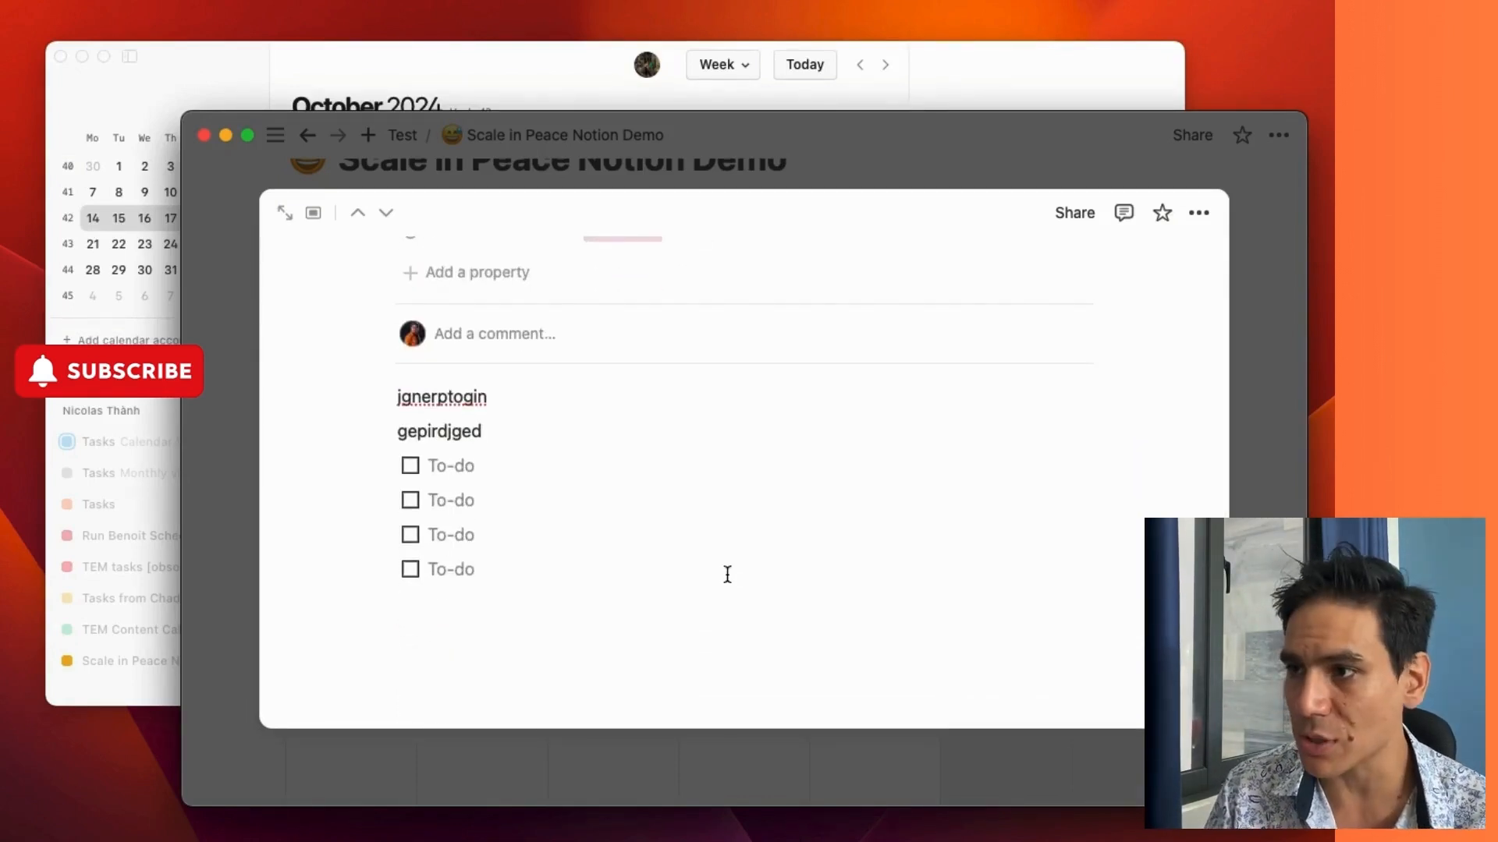
key("Escape")
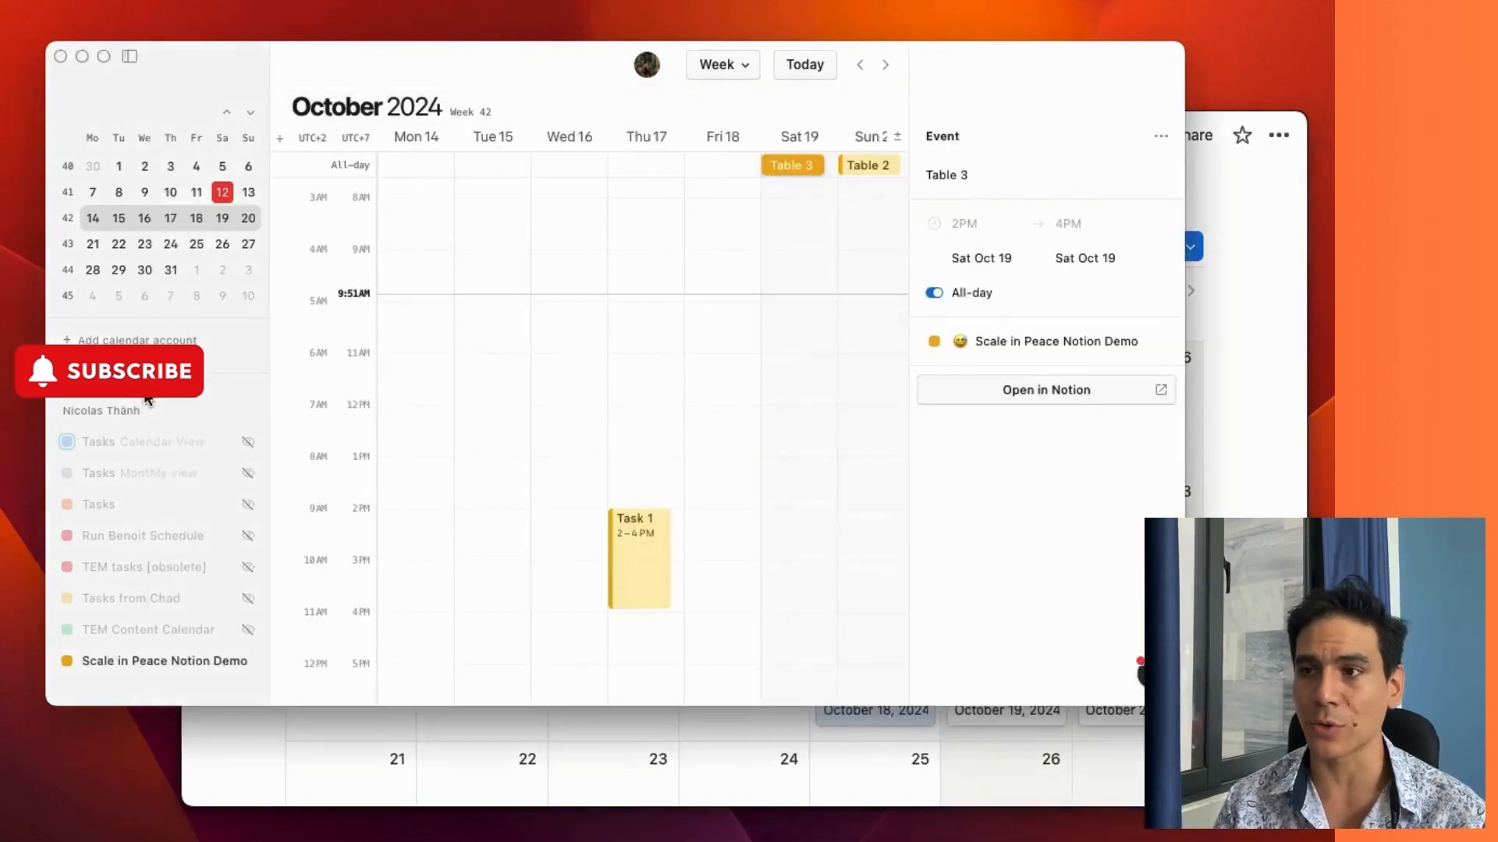
left_click(147, 399)
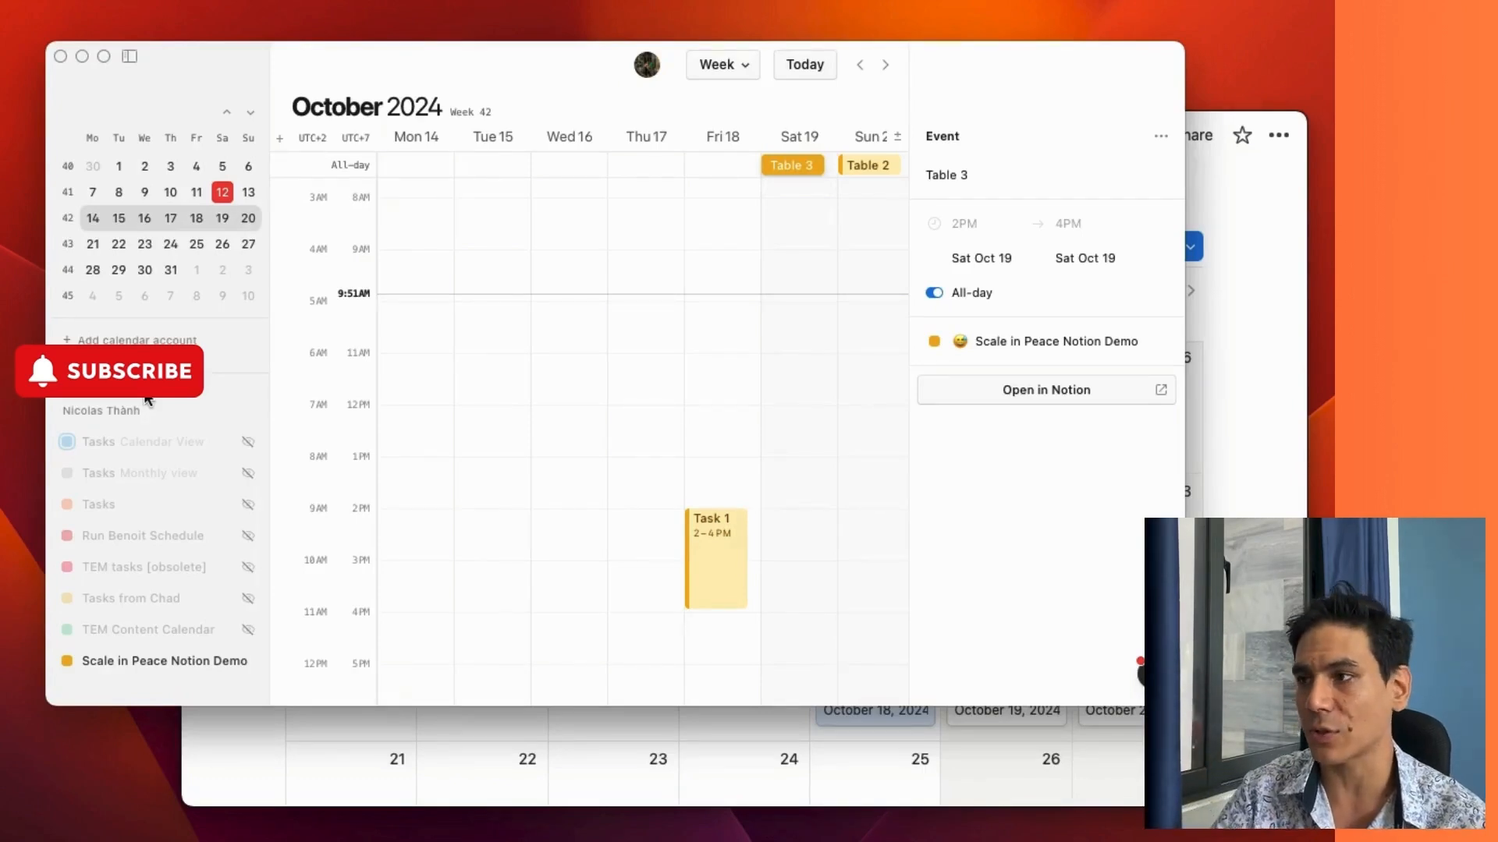
left_click(1240, 499)
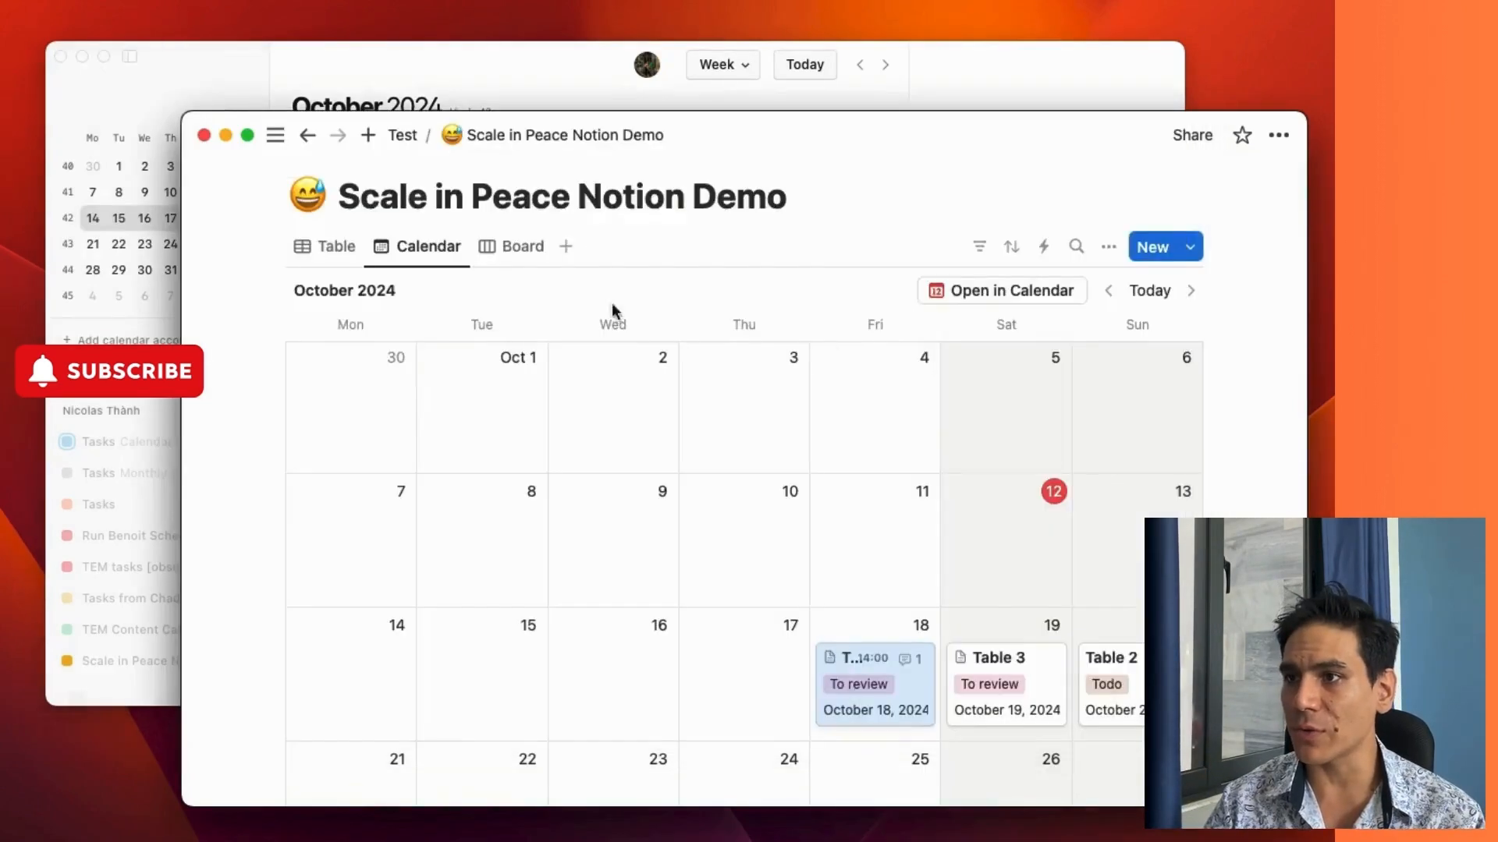
Show the database as a table, open Task 1 in side peek and rename it "Meeting ABC"
left_click(336, 258)
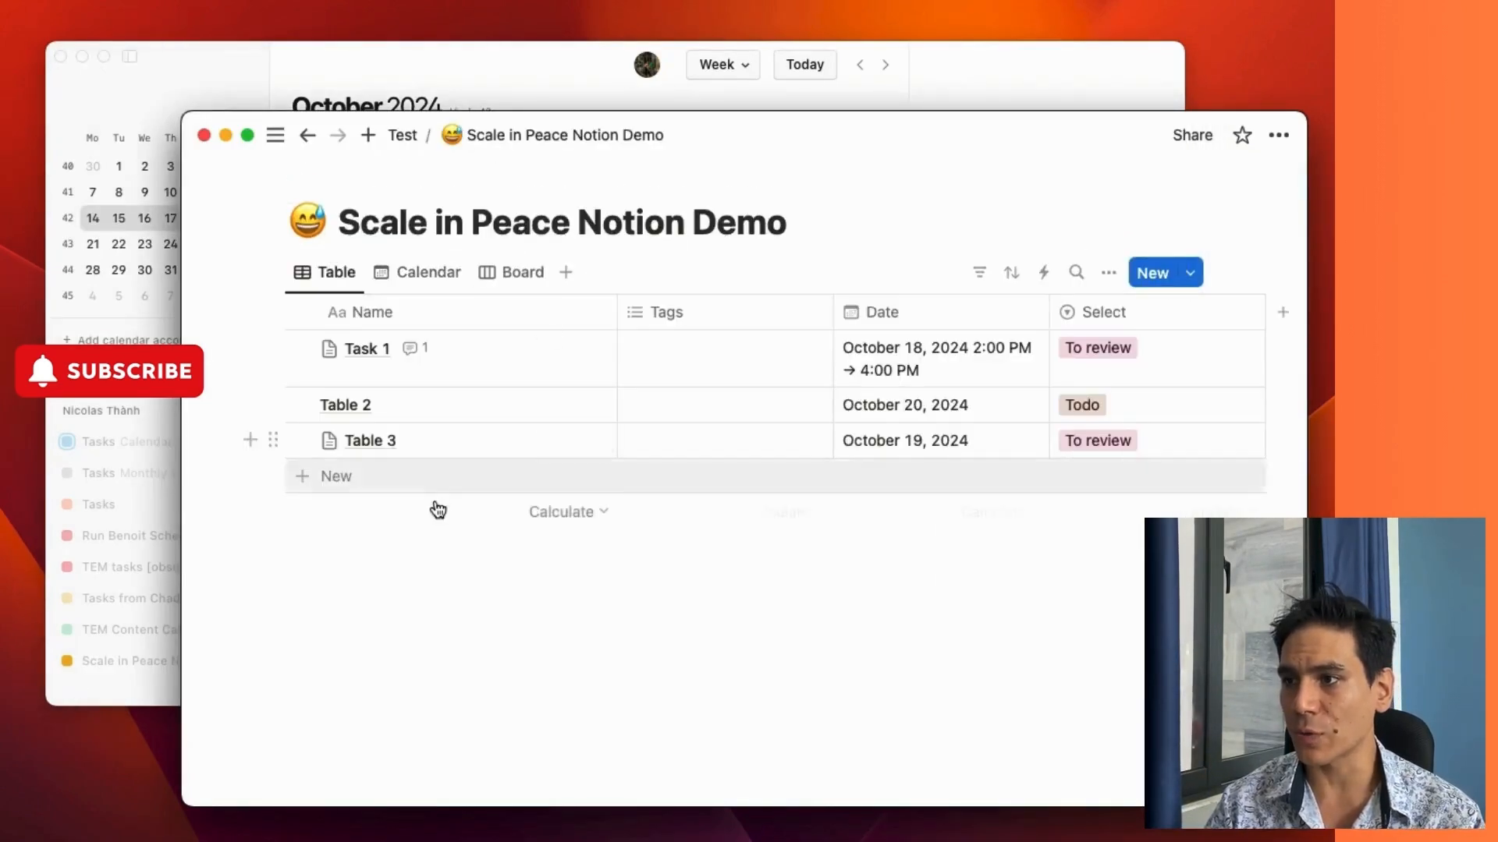
mouse_move(612, 405)
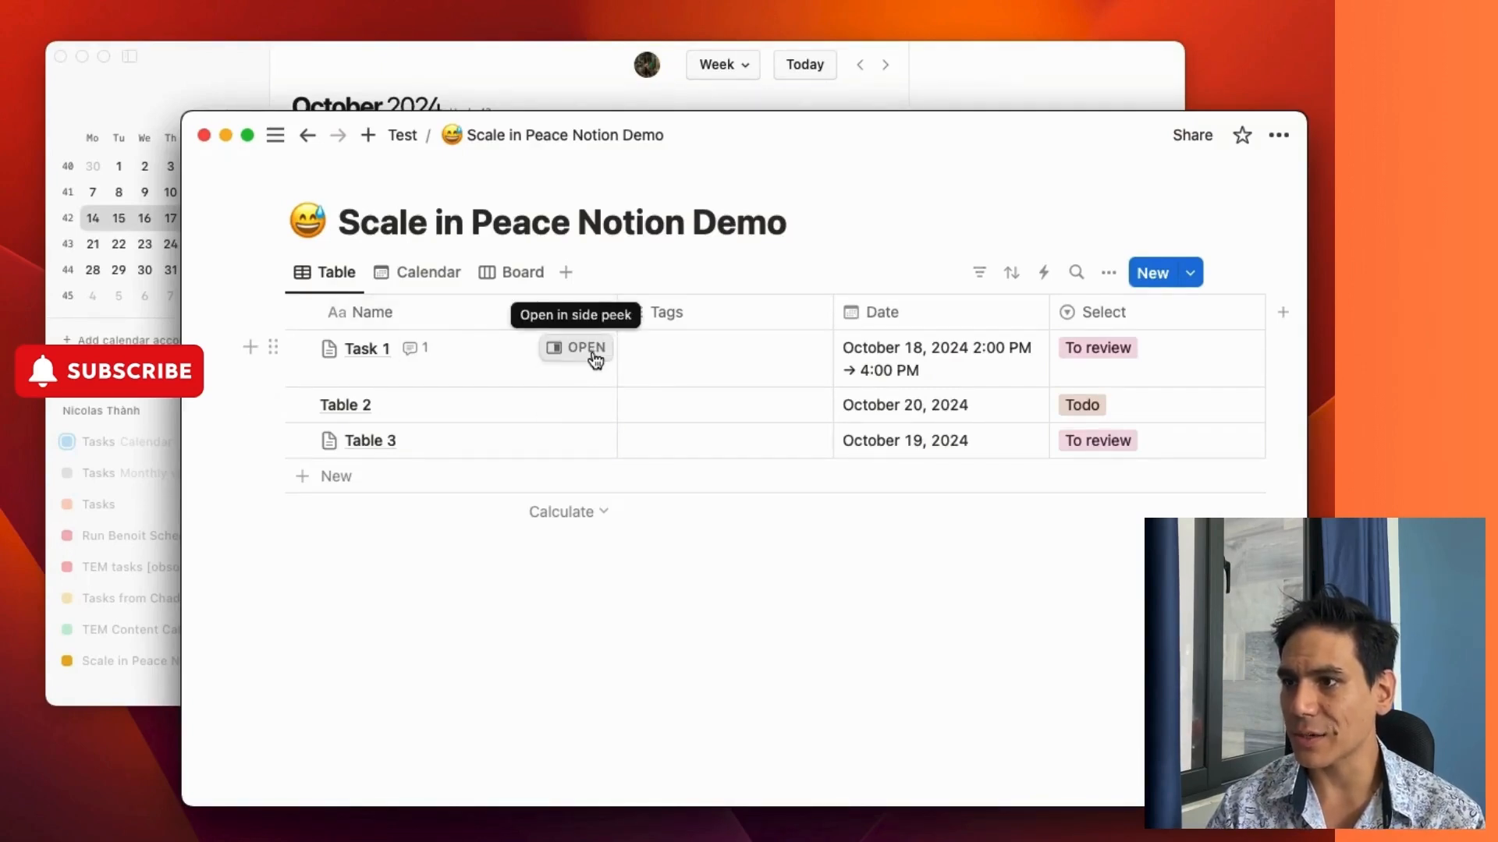
left_click(592, 355)
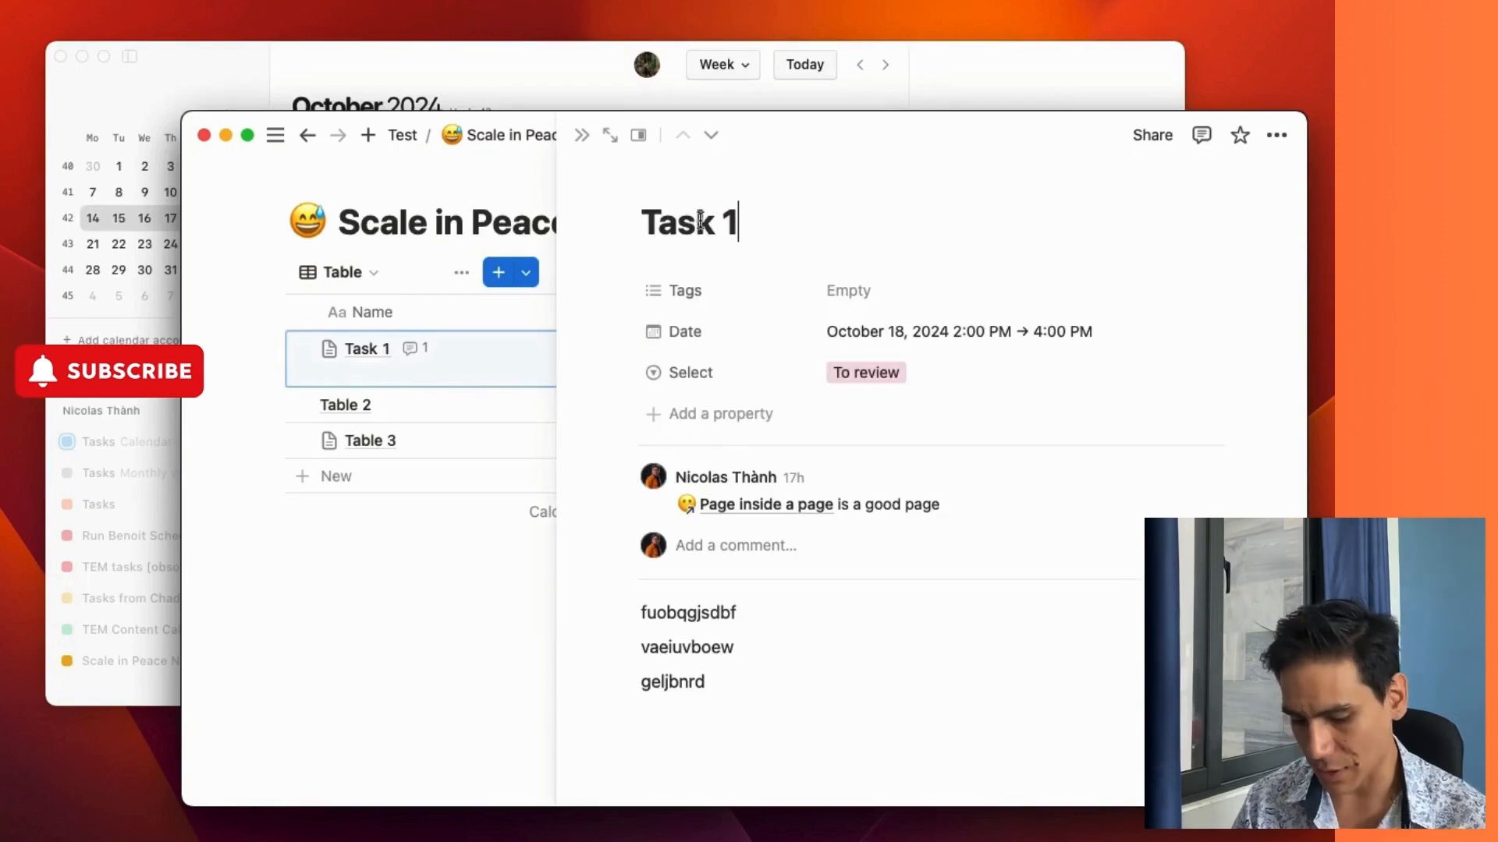
double_click(706, 218)
type("Meeting ABC")
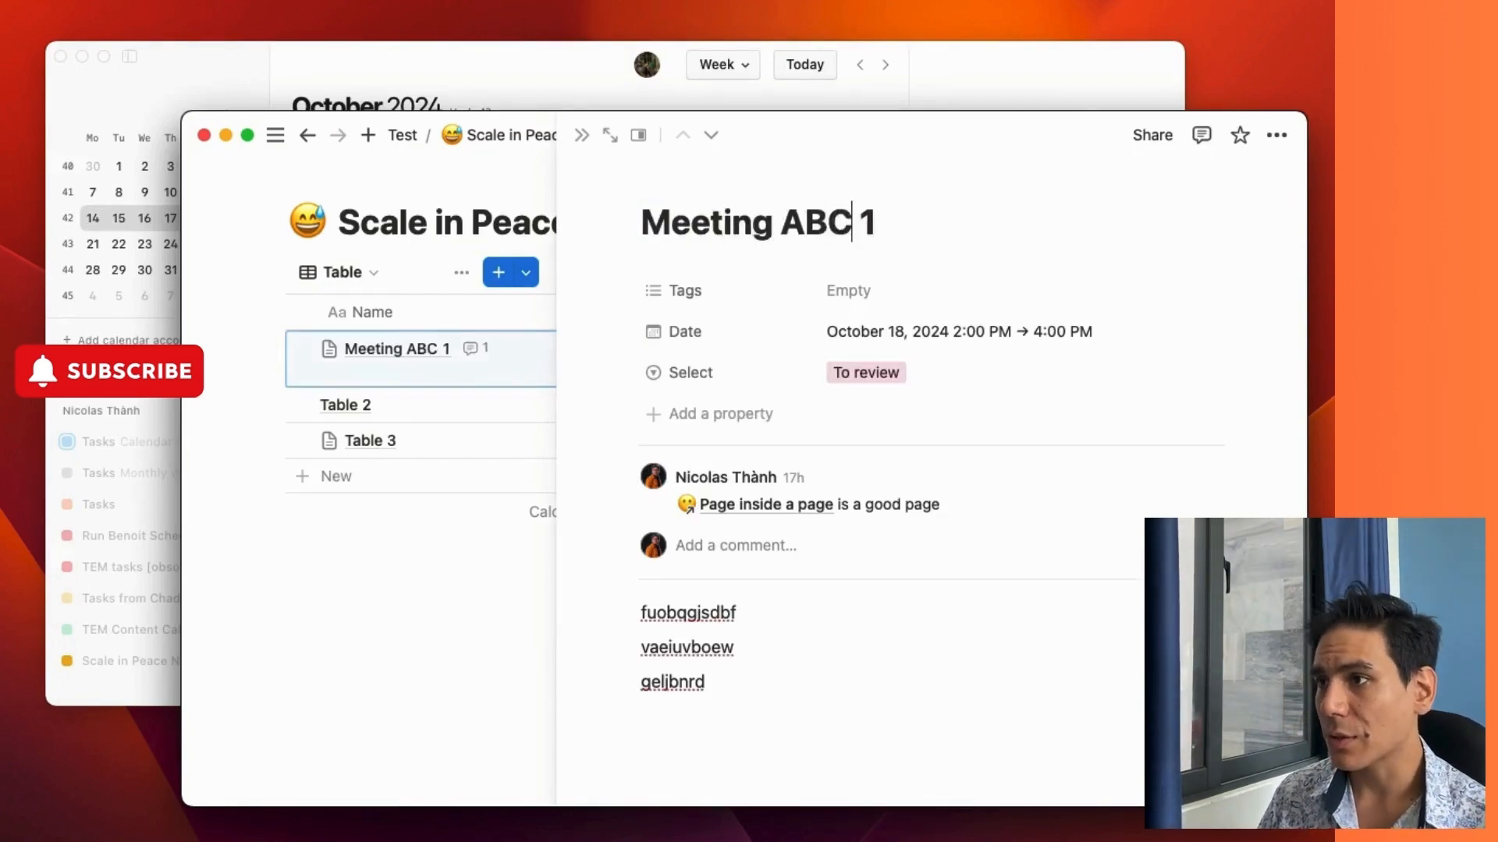
key("Delete")
key("Delete")
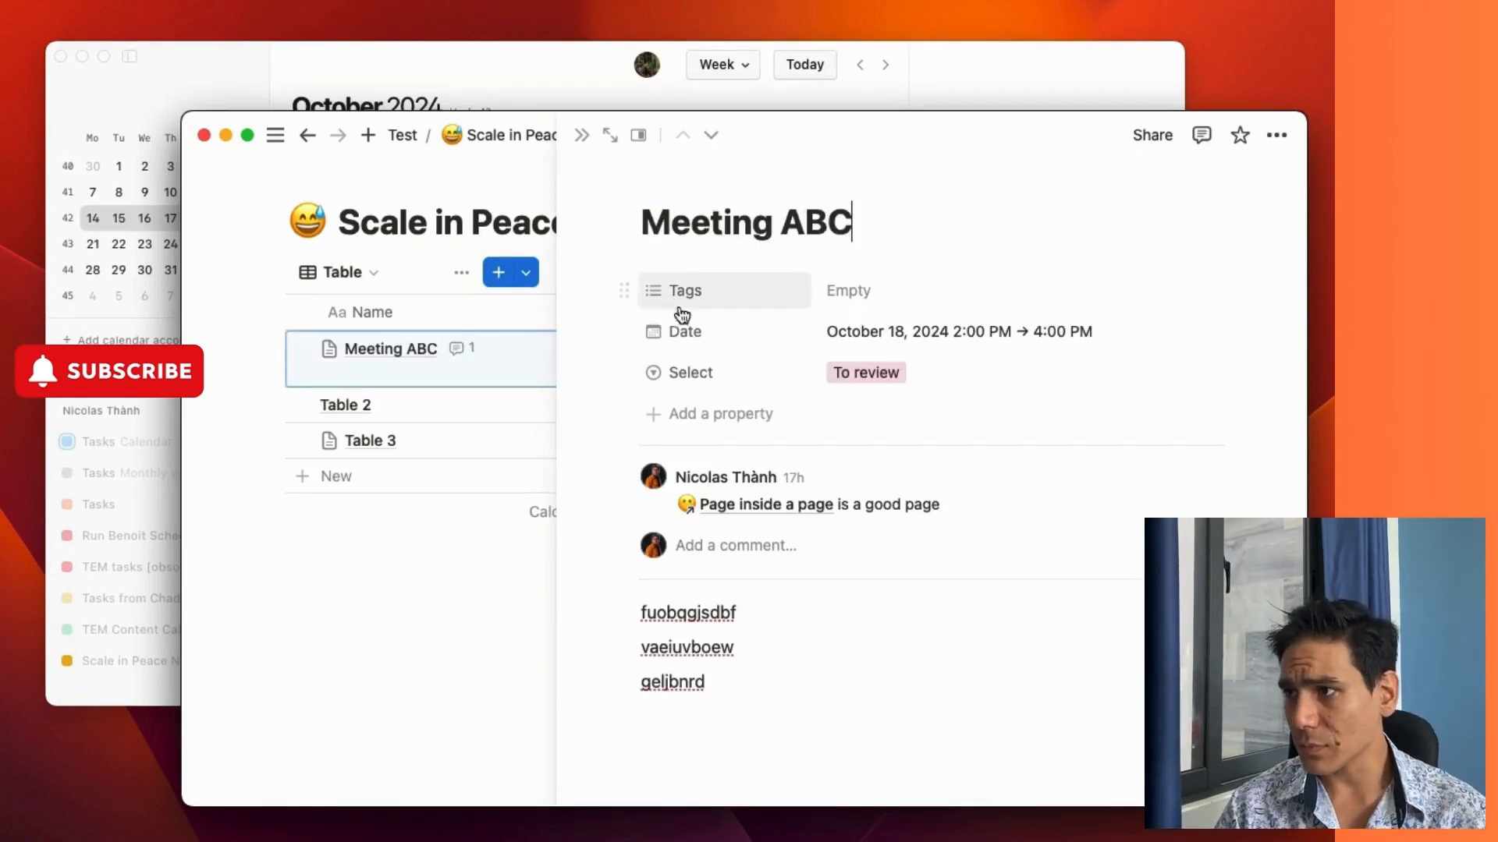
Write the lines "vfdsvdonoe" and "vdfoindf" below the existing notes in Meeting ABC, separated by blank lines
left_click(768, 555)
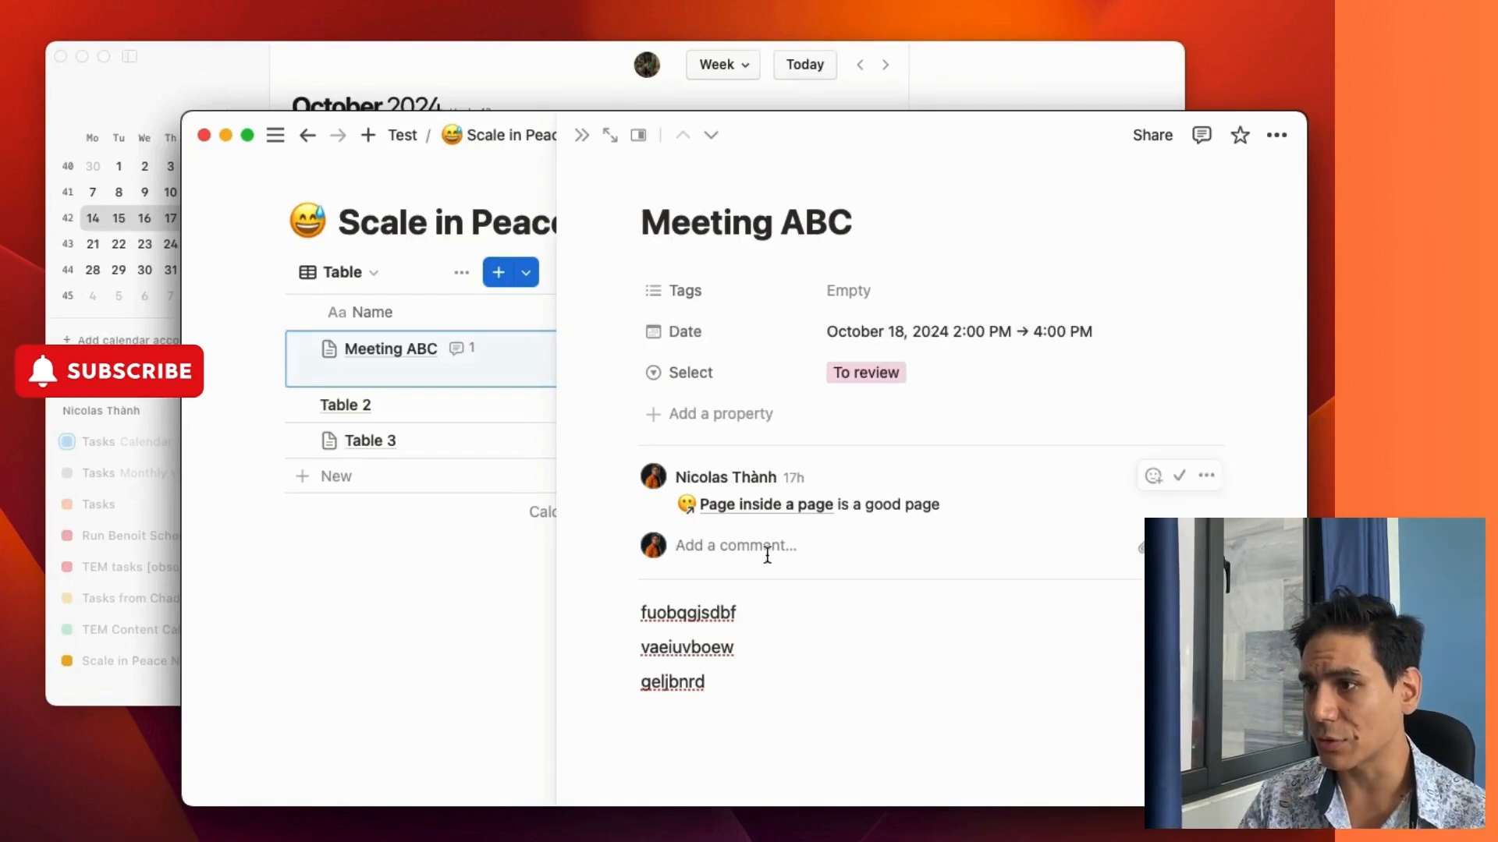
left_click(742, 712)
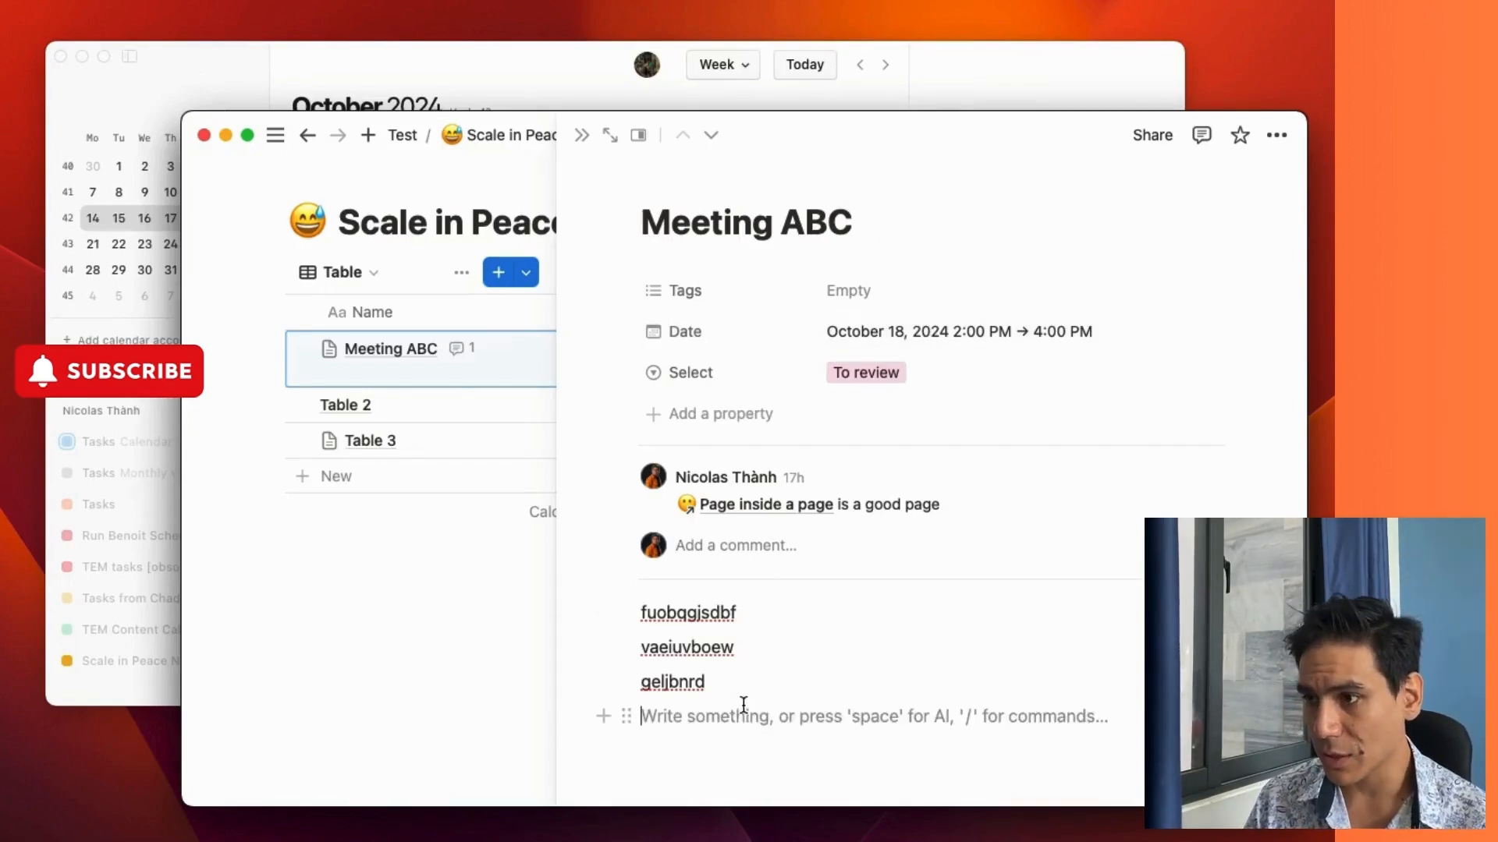
key("Return")
key("Return")
type("vfdsvdonoe")
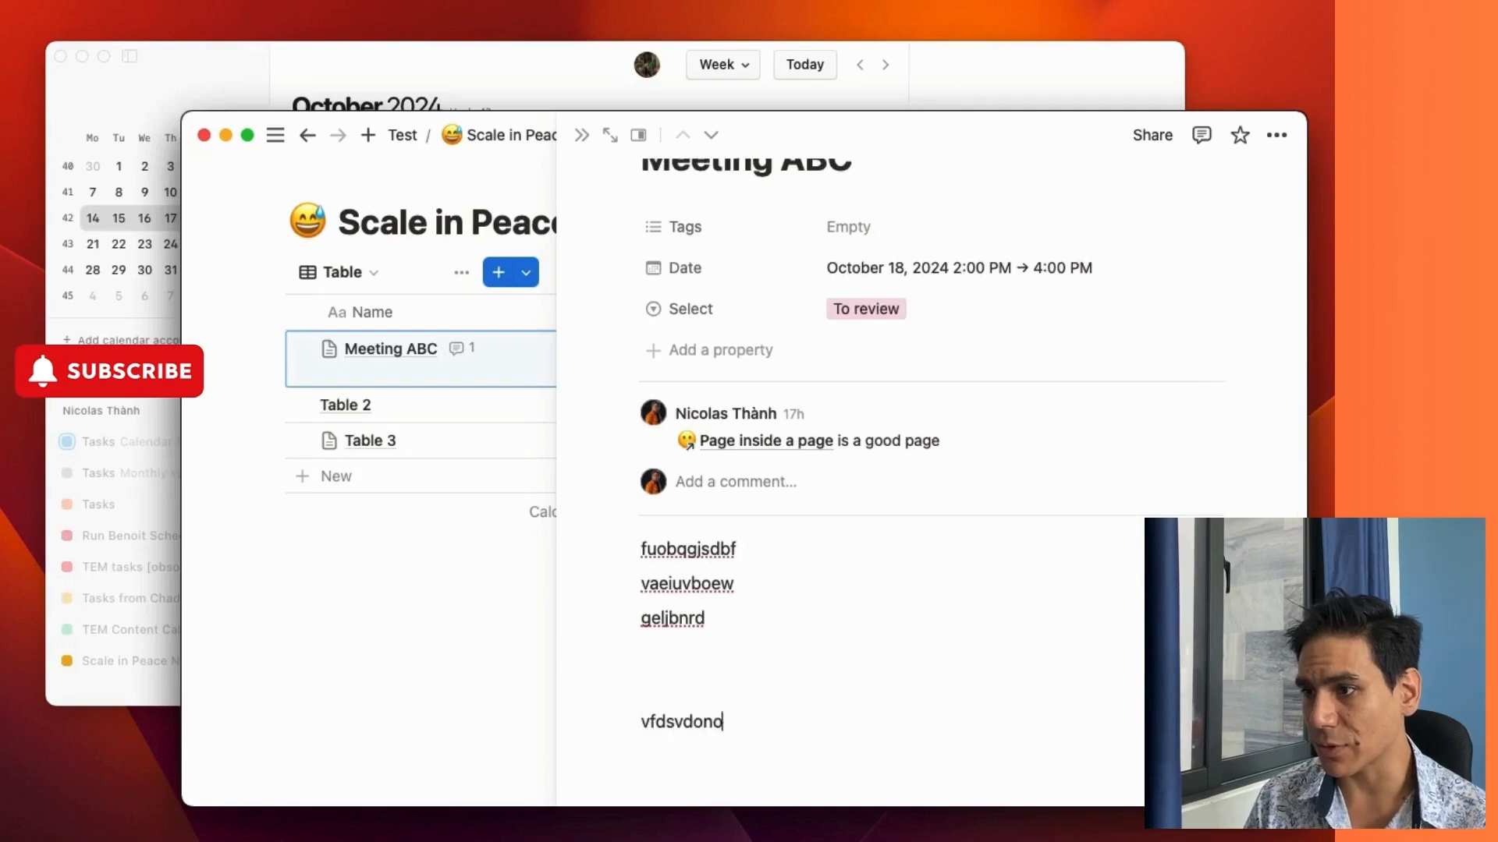
key("Return")
key("Return")
type("vdfoindf")
key("Return")
Remove the blank lines between the notes in the Meeting ABC page
key("Up")
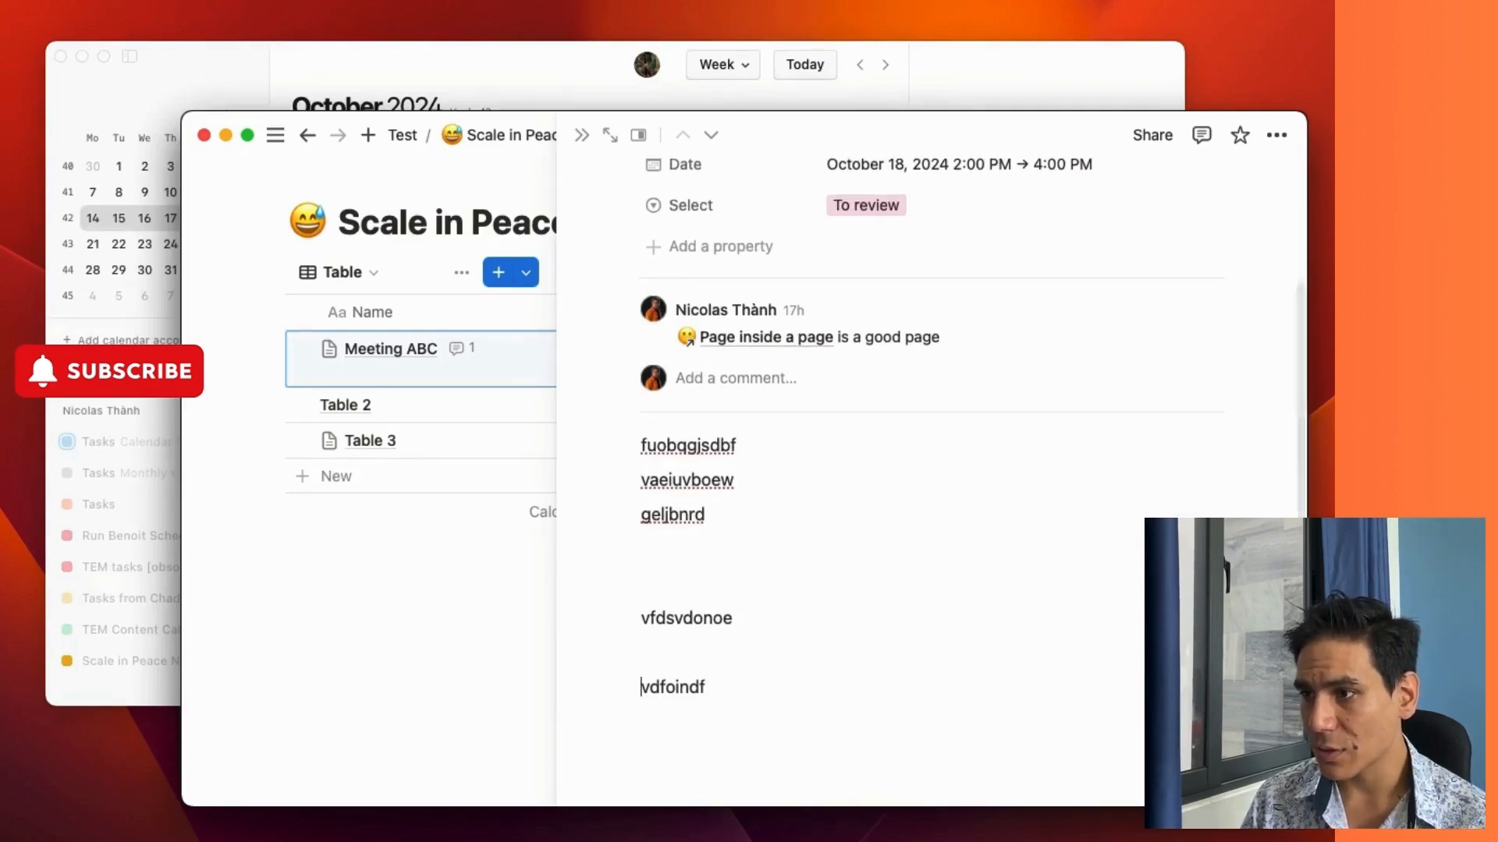
key("Up")
key("BackSpace")
key("Up")
key("BackSpace")
key("BackSpace")
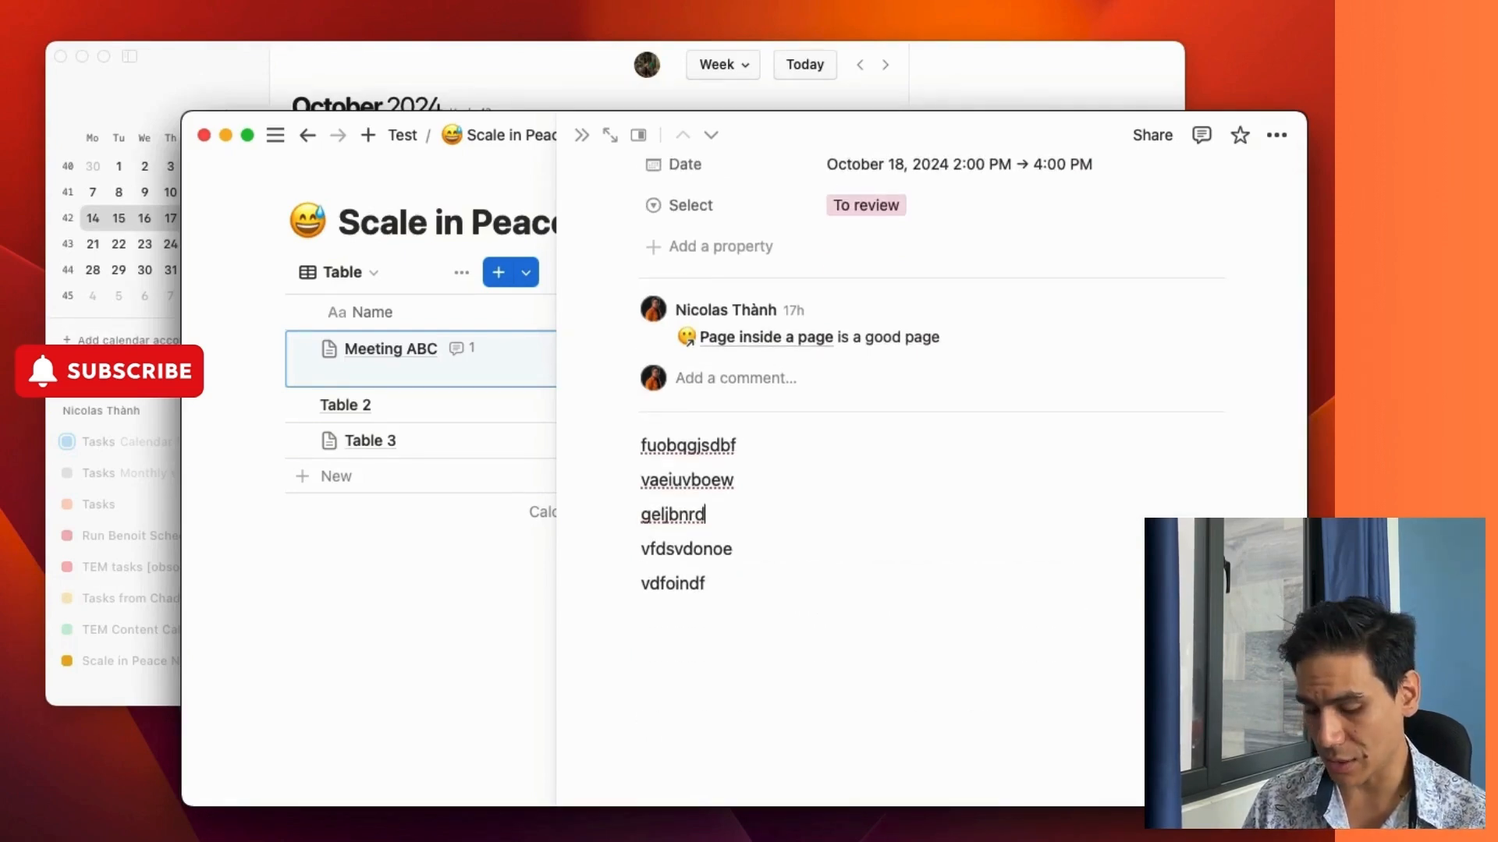
Insert a linked view of the Scale in Peace Notion Demo database below the Meeting ABC notes, using its existing Table view
key("Down")
key("Down")
key("Return")
type("/linked")
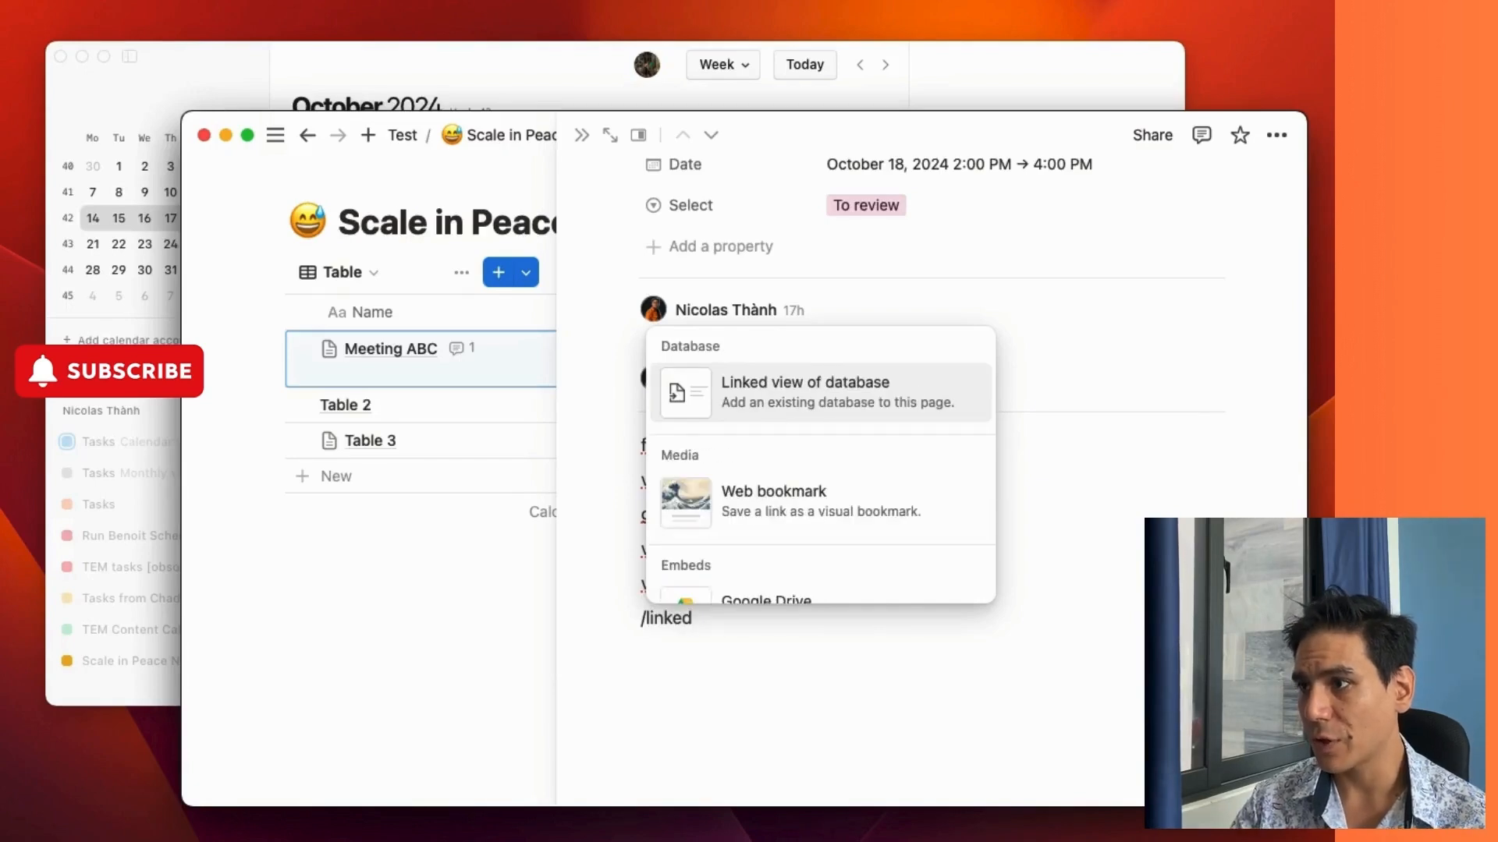
key("Return")
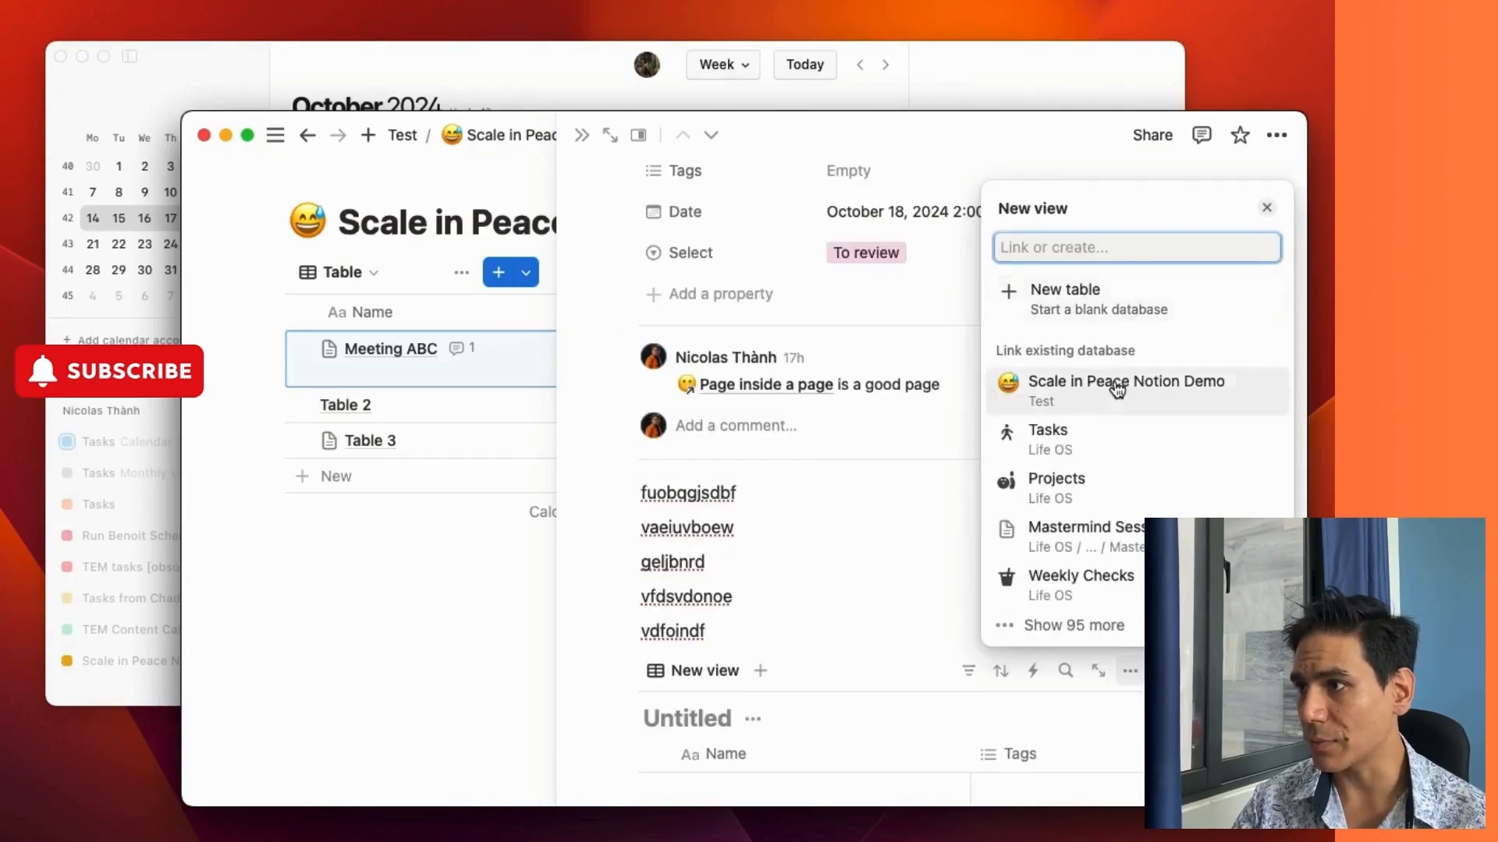
left_click(1118, 386)
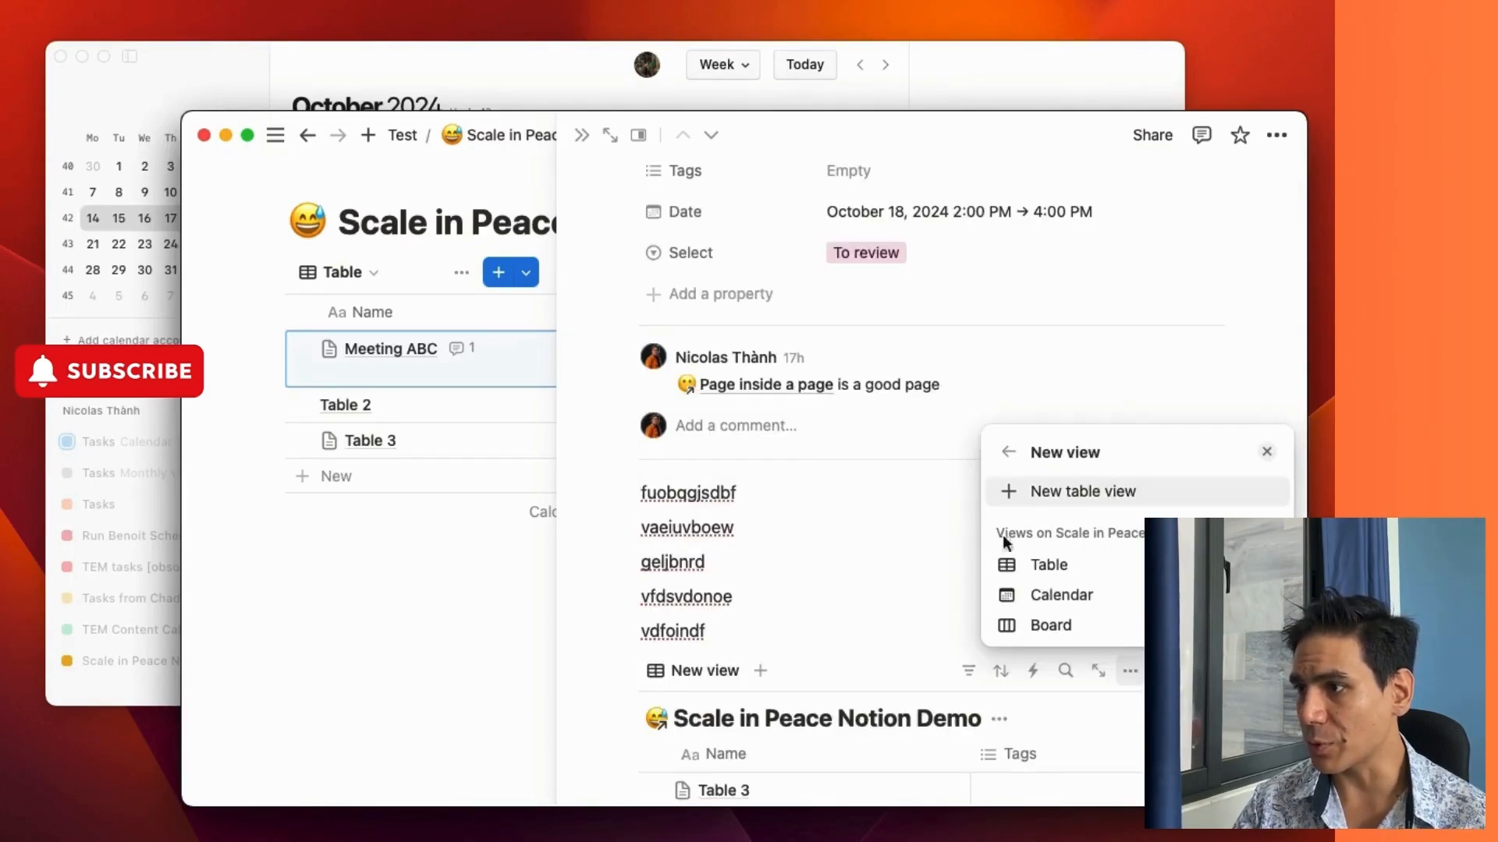
left_click(1081, 570)
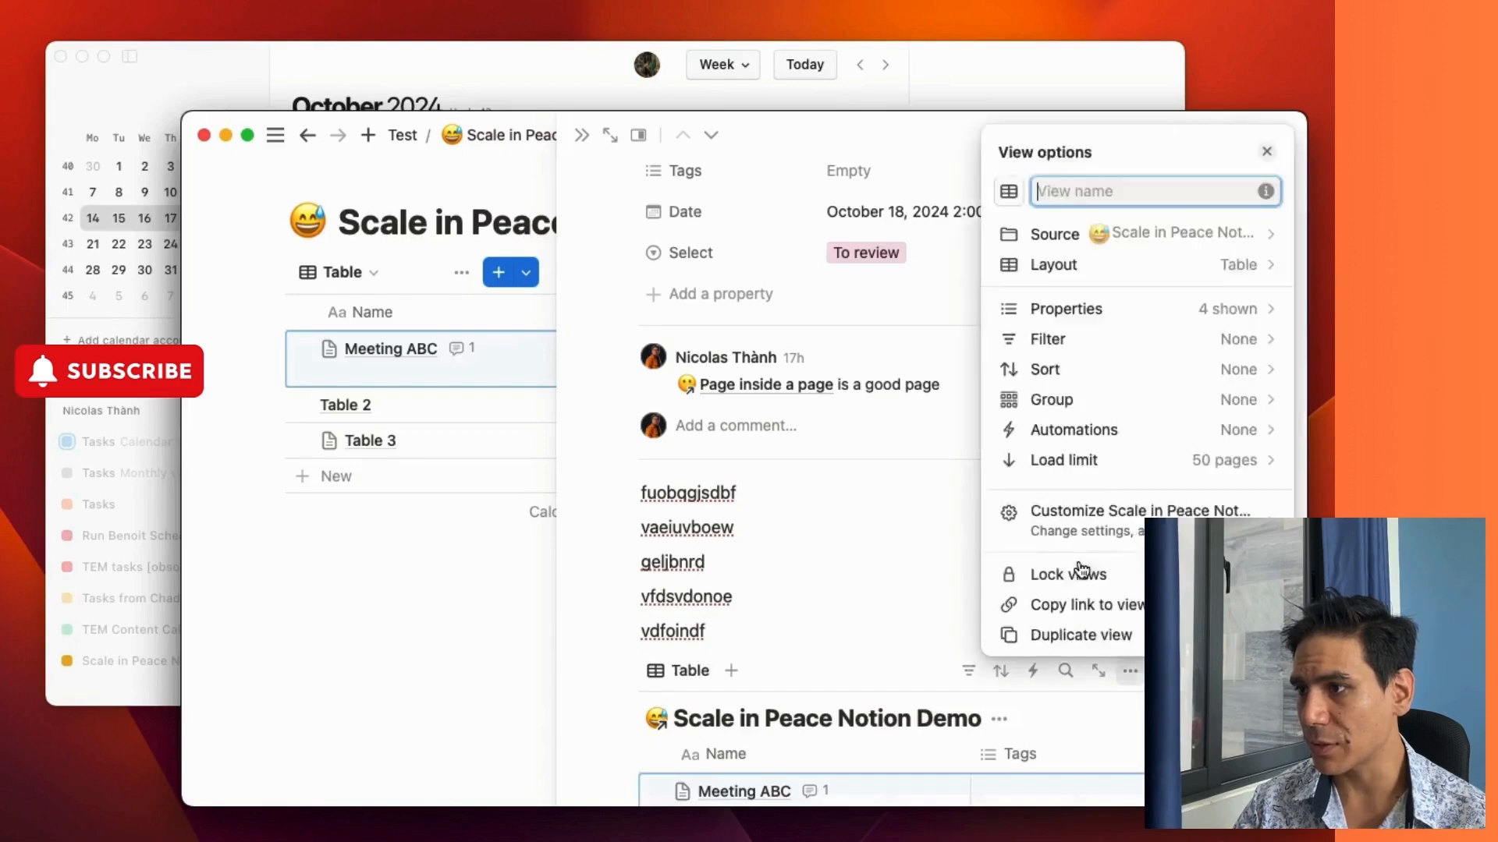
left_click(845, 561)
Move the note line "vdfoindf" into the linked table as a new entry and date it October 19, 2024
scroll(845, 560, "down", 4)
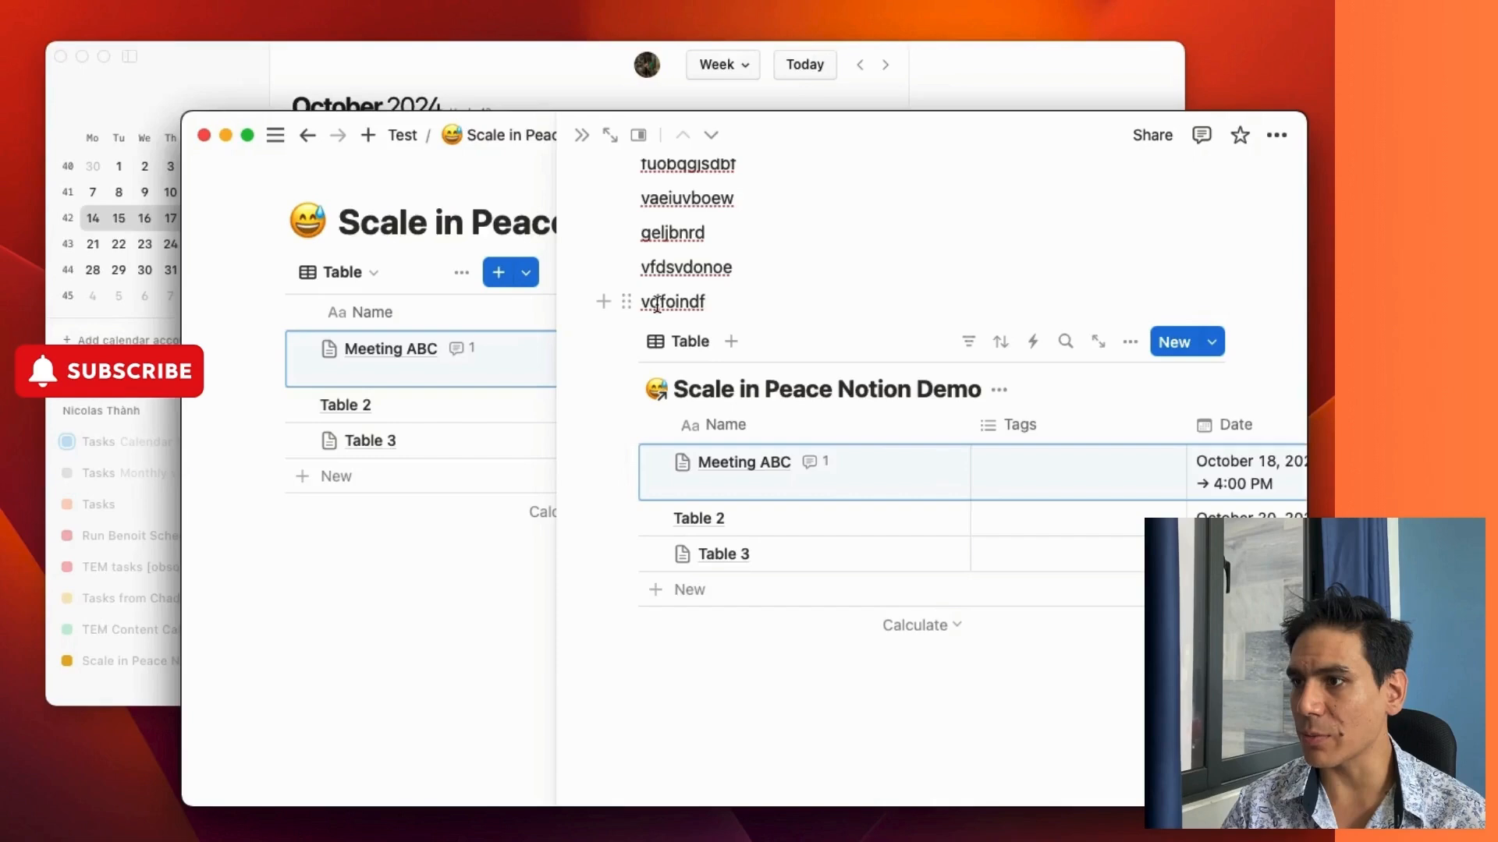
left_click_drag(624, 303, 702, 575)
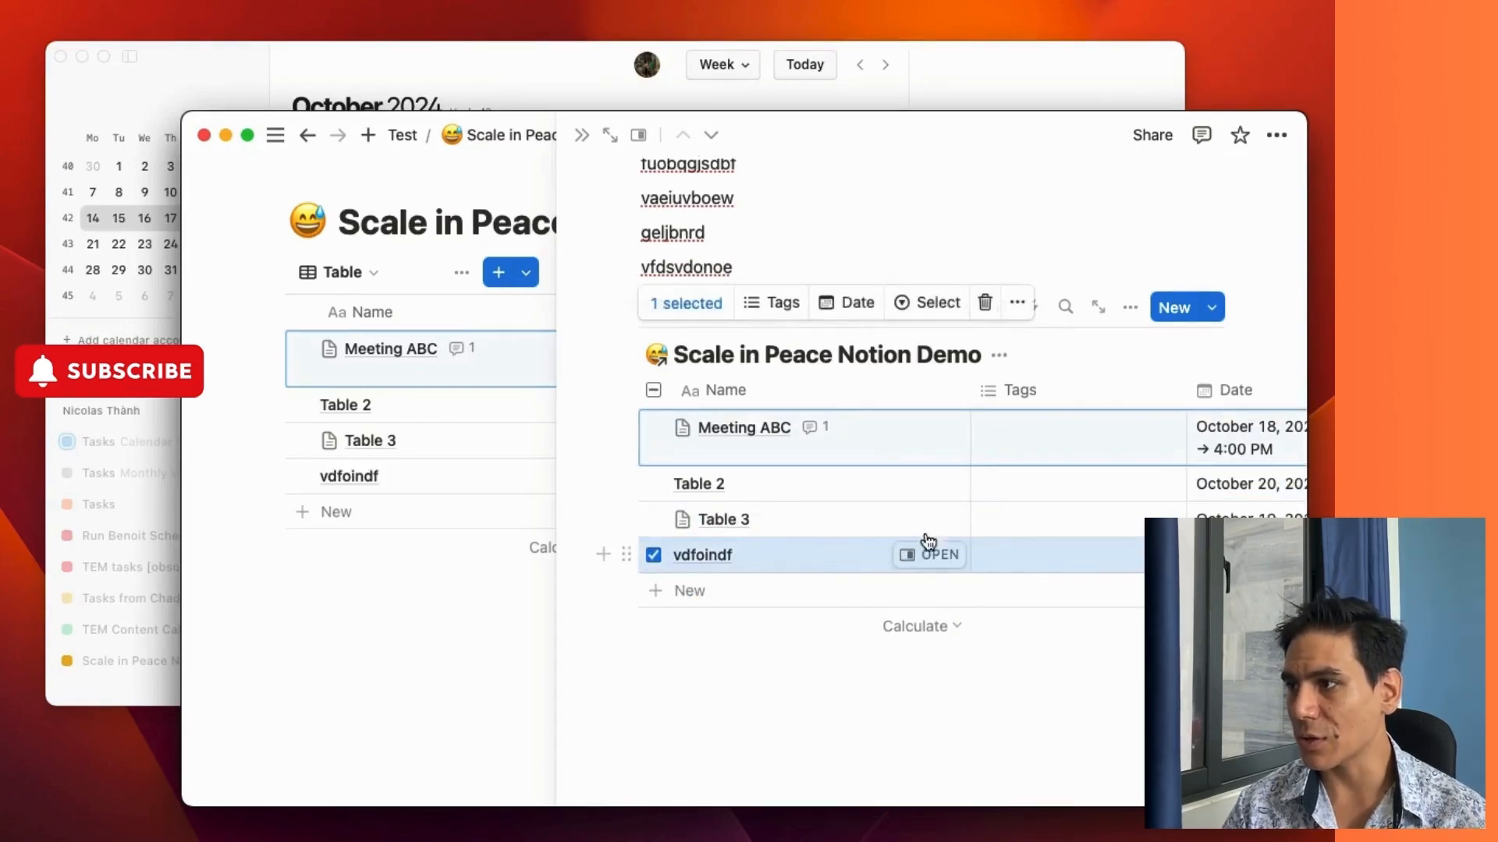
left_click(1217, 555)
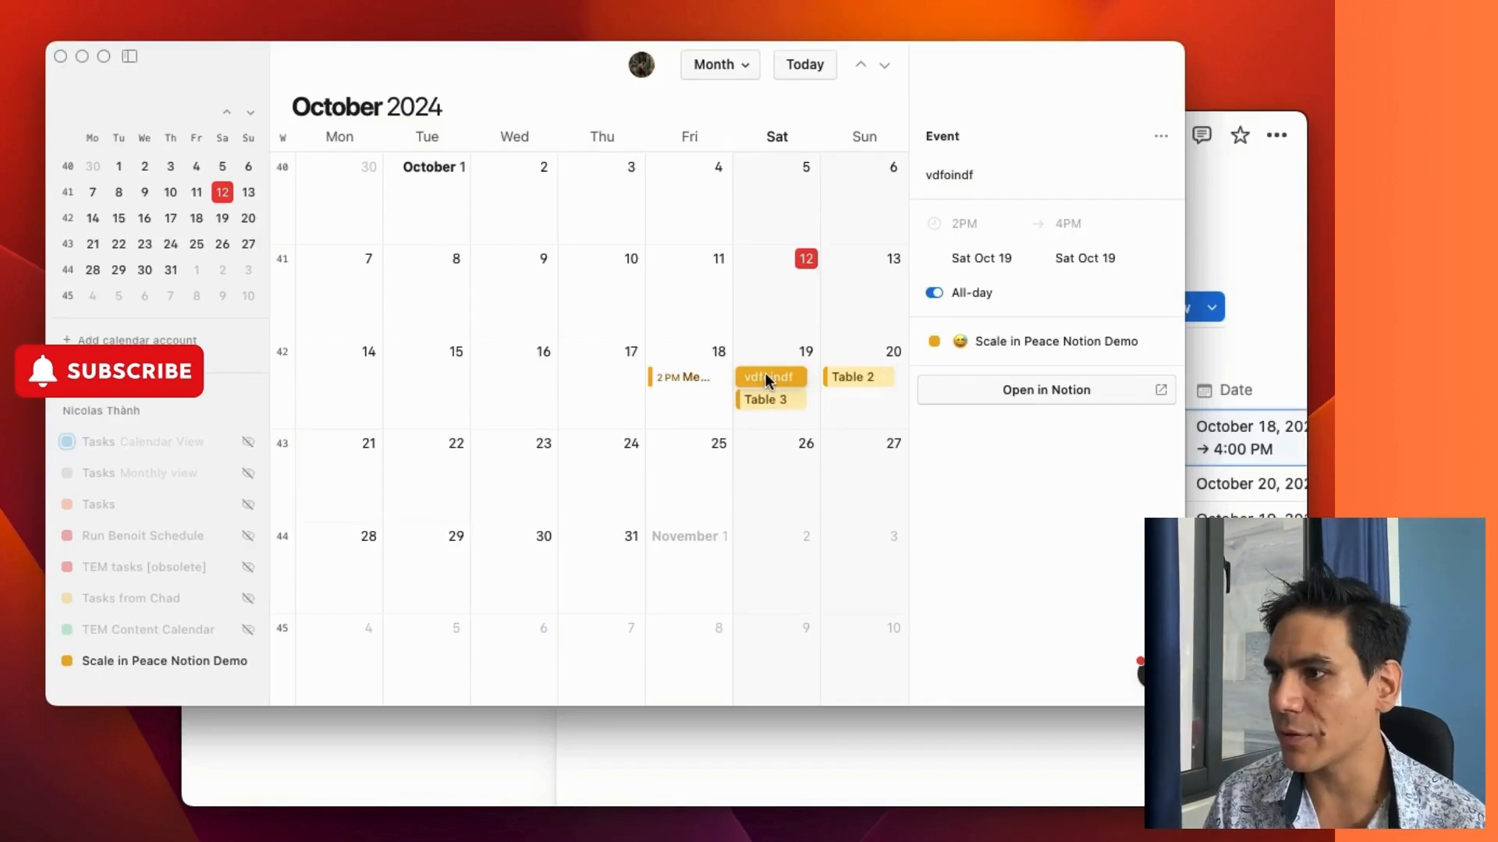
In Notion Calendar, show the week view and schedule vdfoindf on Saturday, October 19 from 4:15 PM to 6:15 PM
left_click(742, 67)
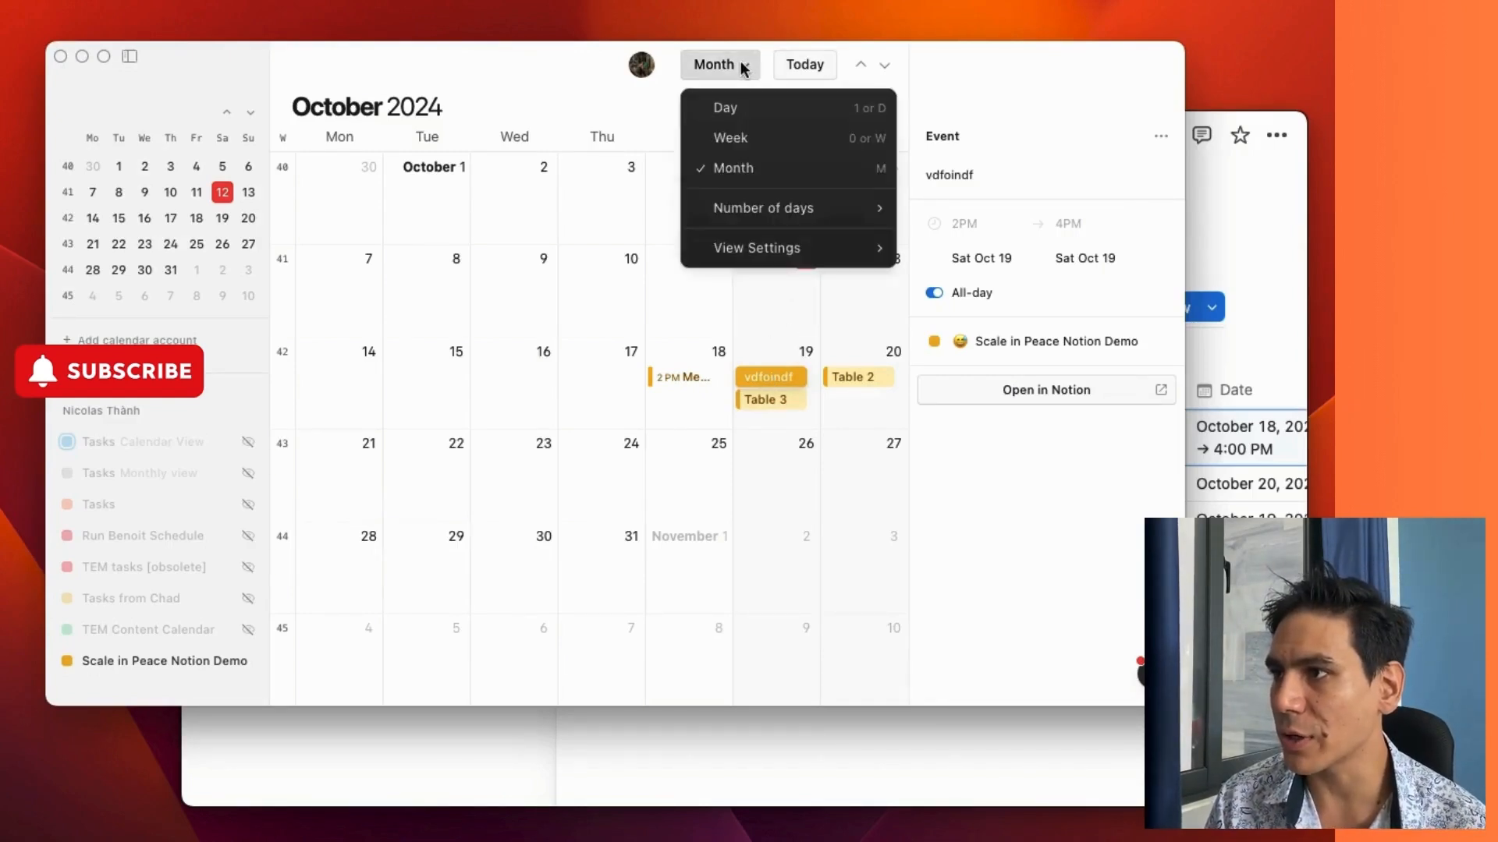
left_click(731, 137)
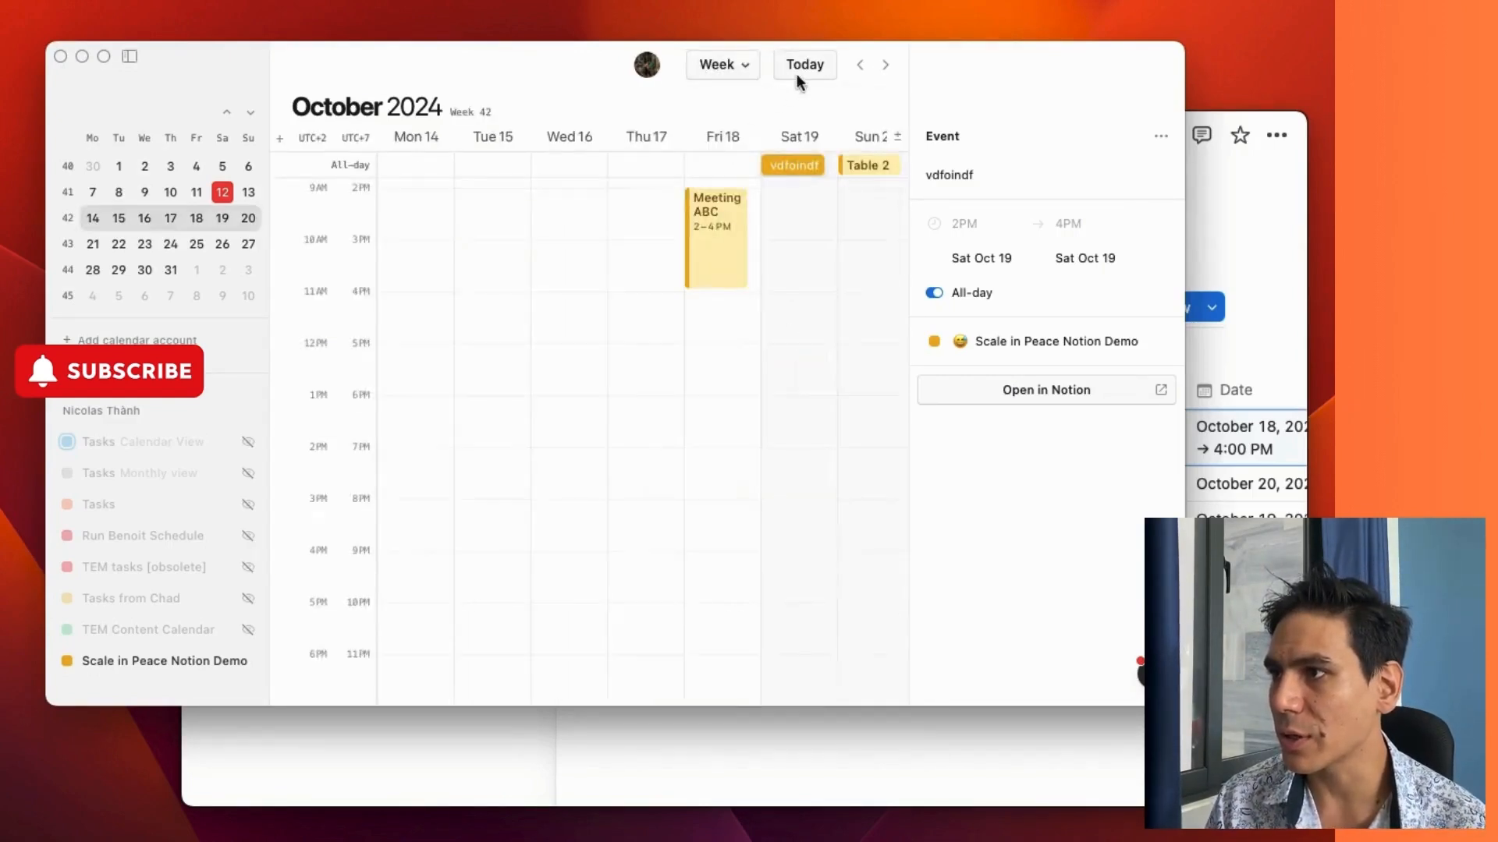
left_click(887, 65)
left_click(858, 64)
left_click_drag(796, 168, 794, 425)
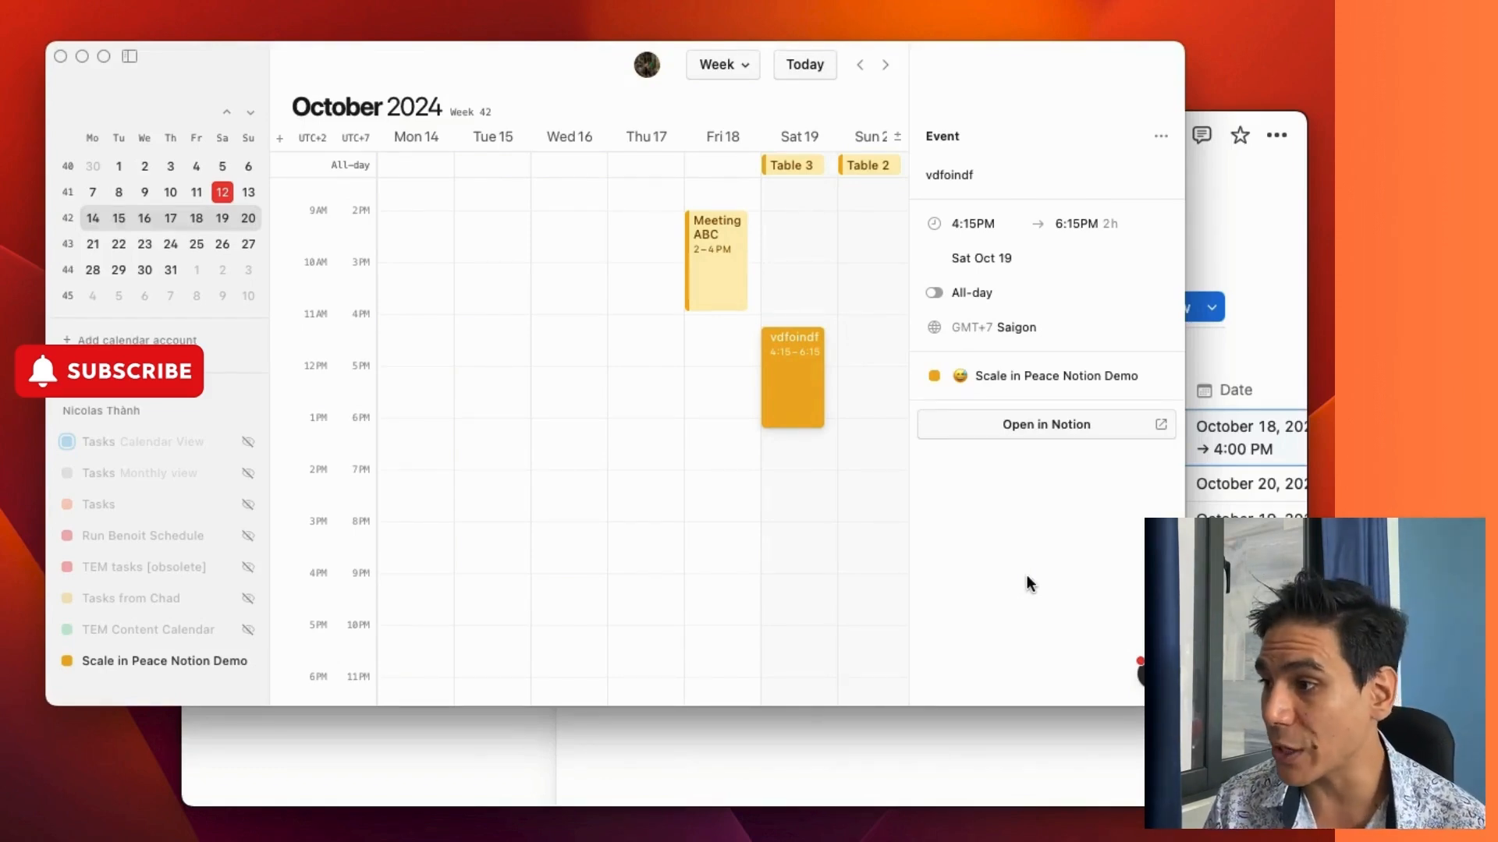
Return to Notion, add a Person property to the linked table and review its columns
left_click(1064, 737)
left_click(755, 268)
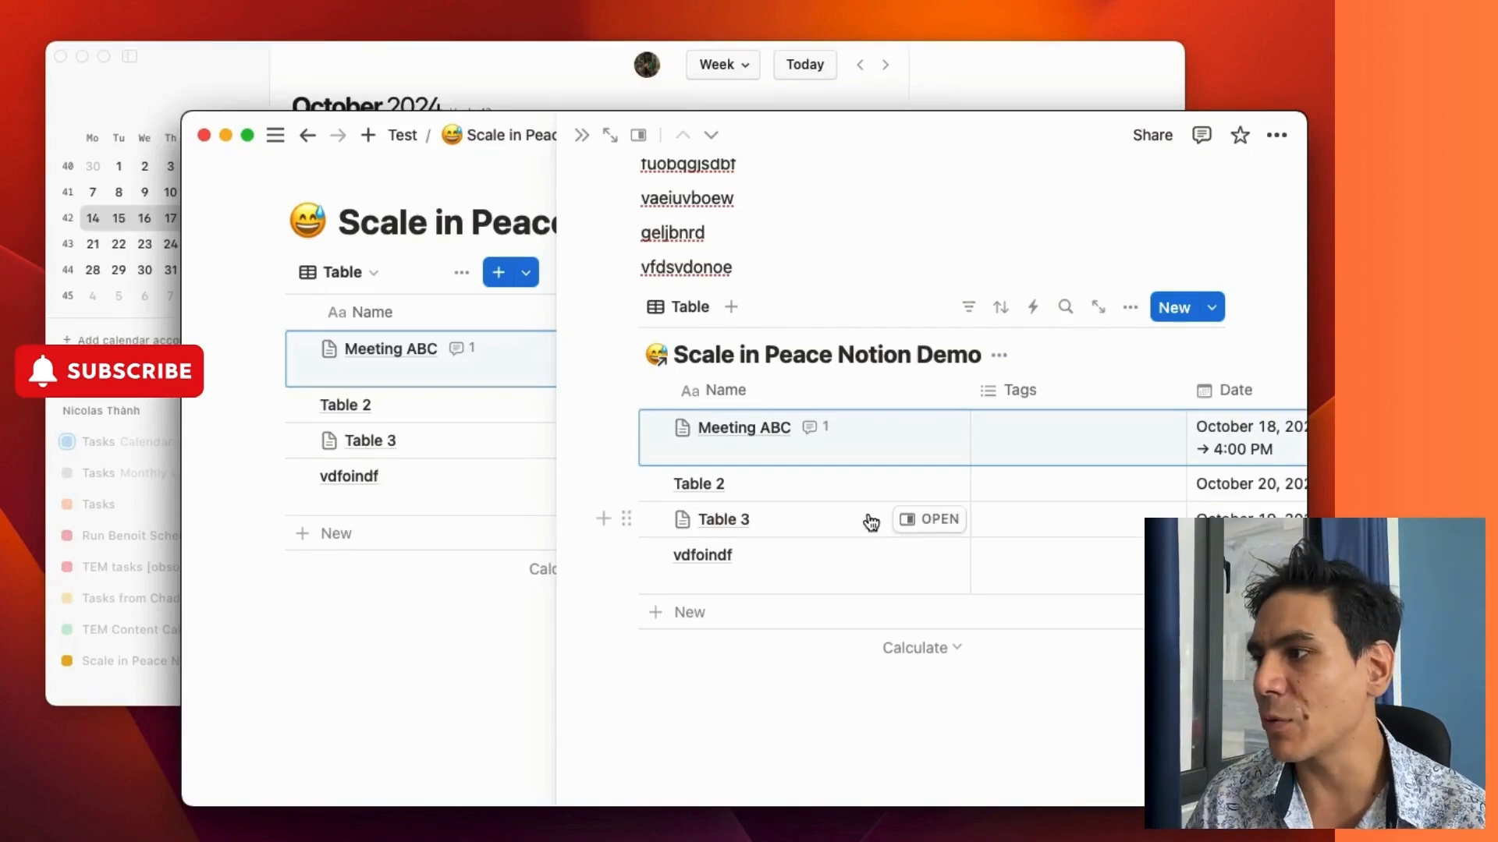
scroll(870, 522, "right", 6)
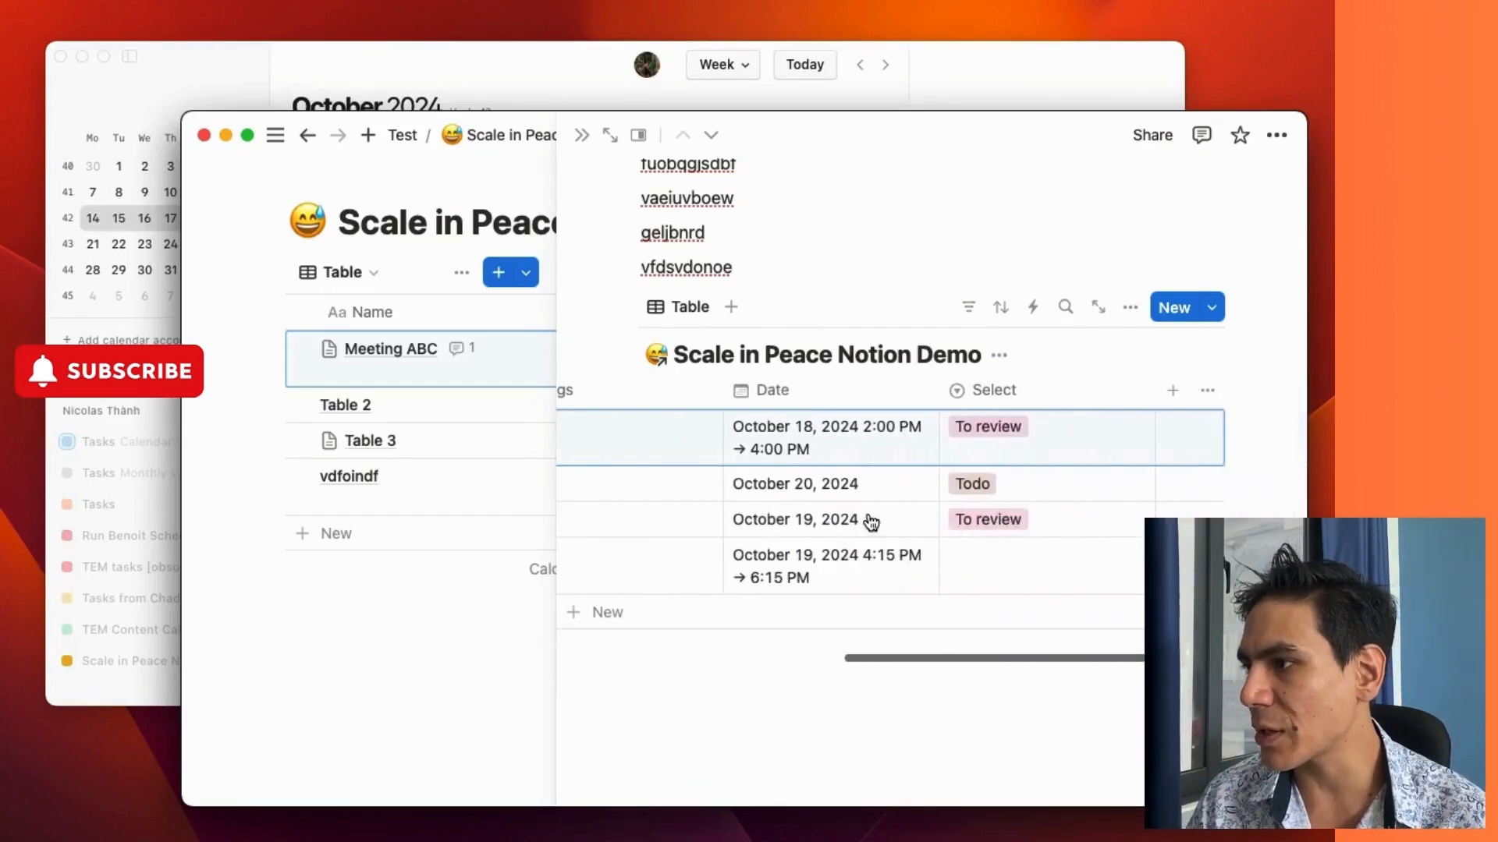
left_click(1170, 392)
scroll(1096, 445, "down", 6)
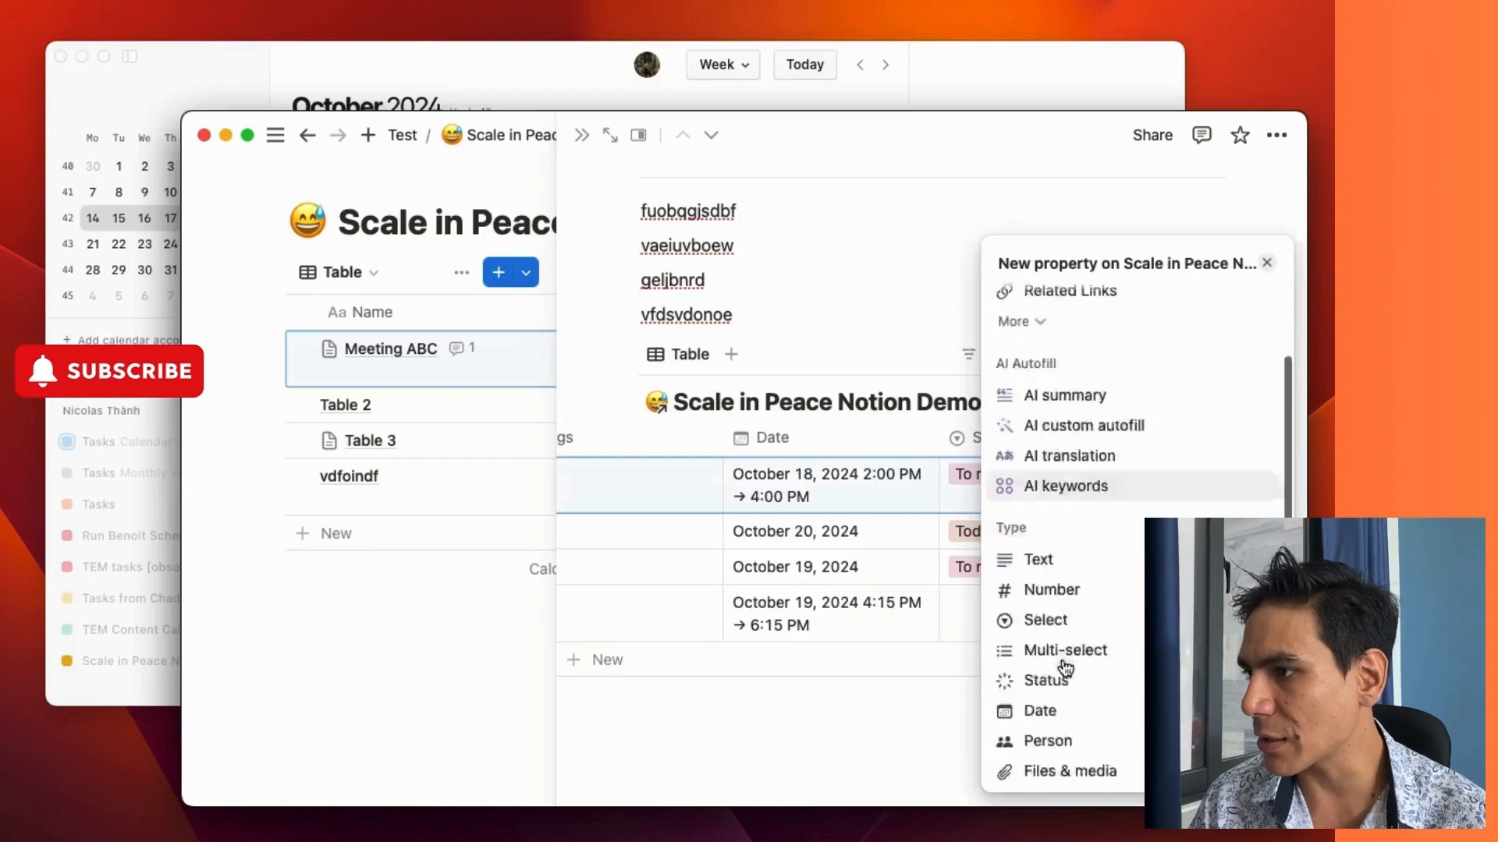
left_click(1089, 608)
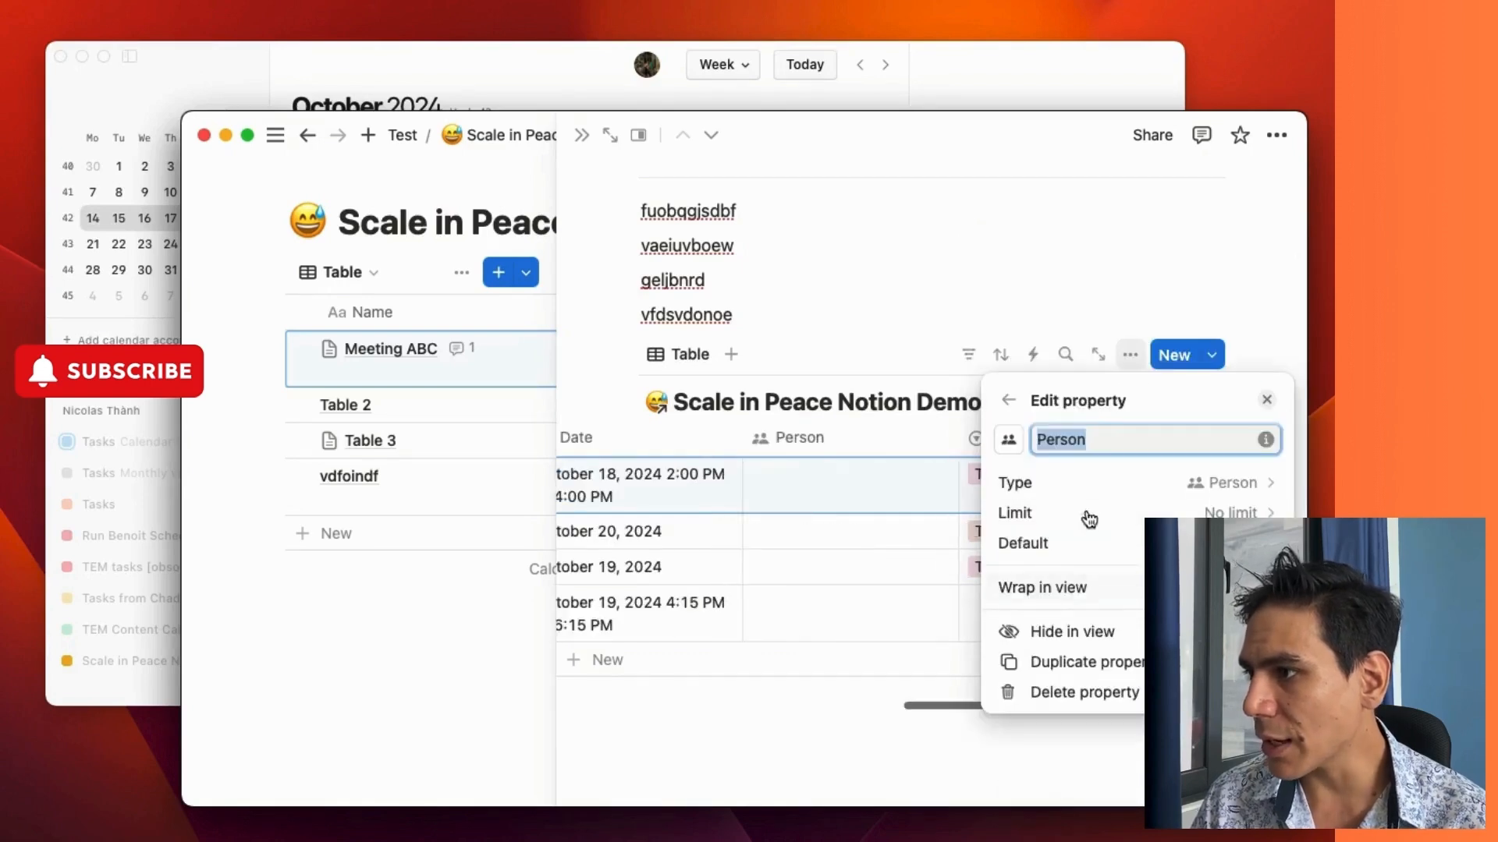
left_click(1114, 287)
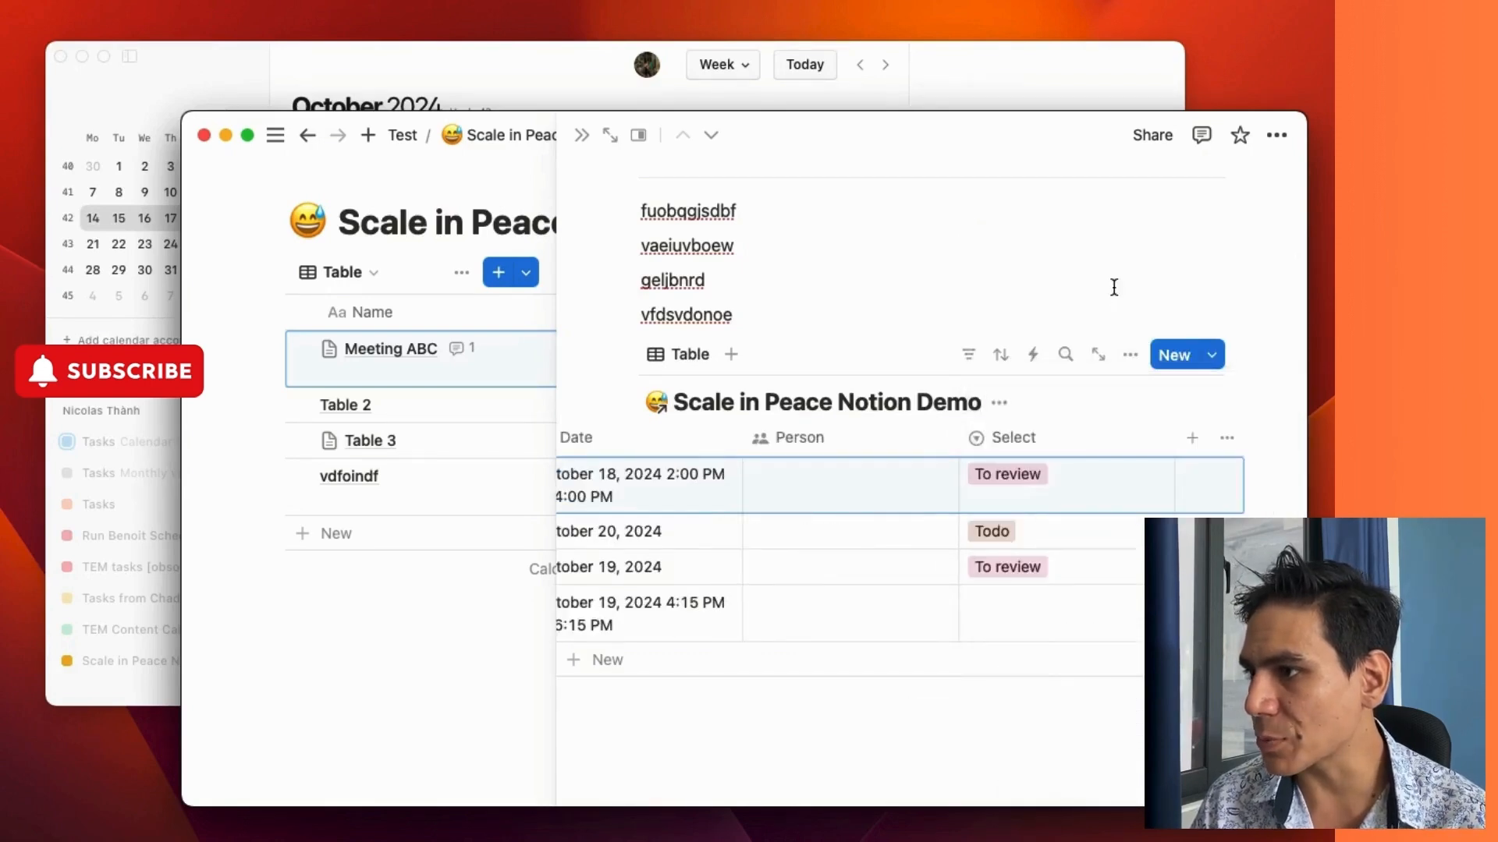
left_click(831, 721)
scroll(952, 570, "left", 8)
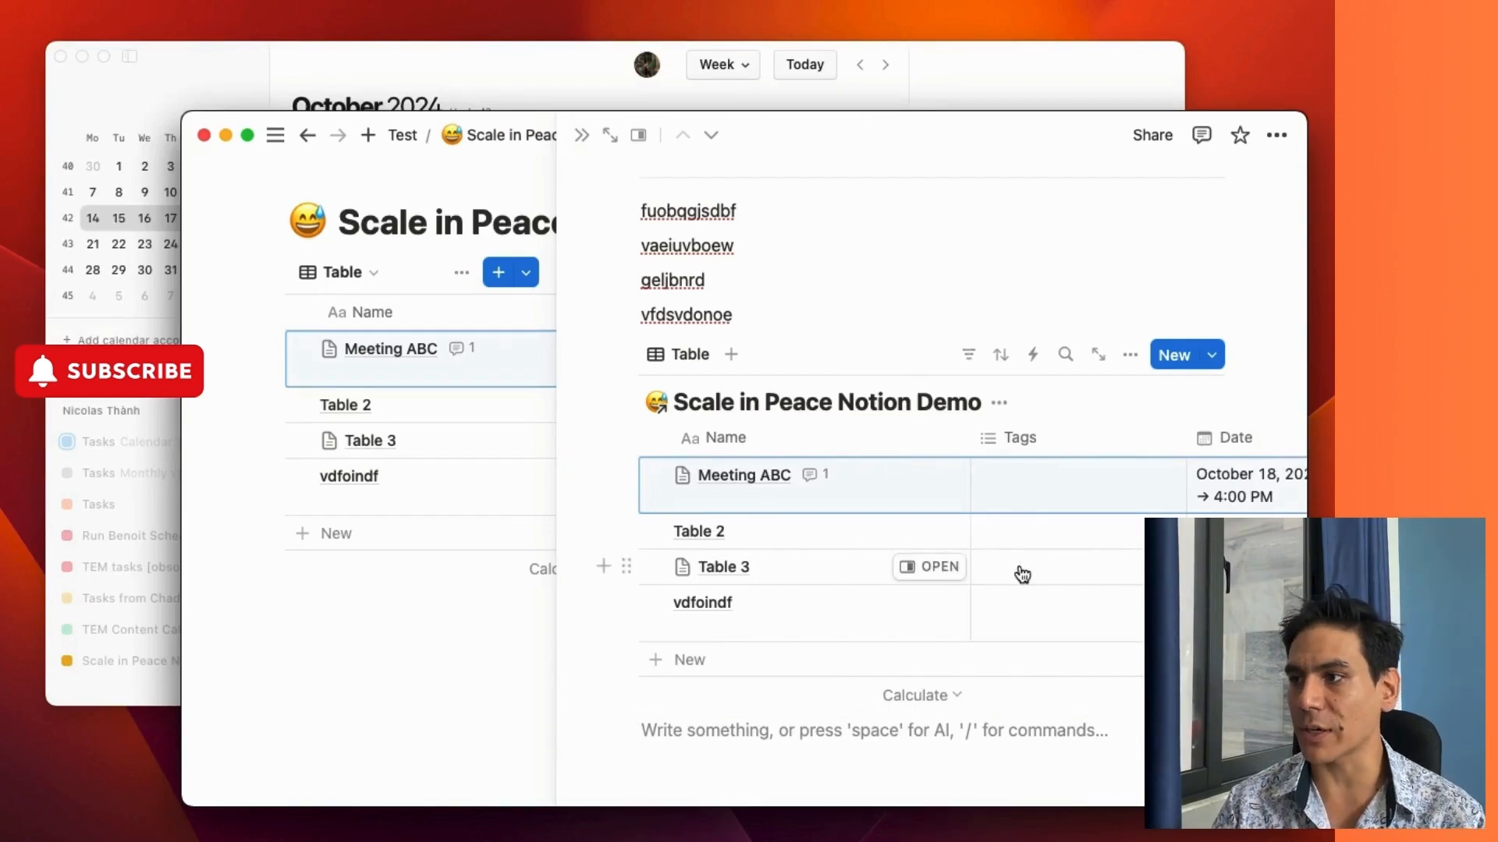
scroll(858, 475, "right", 8)
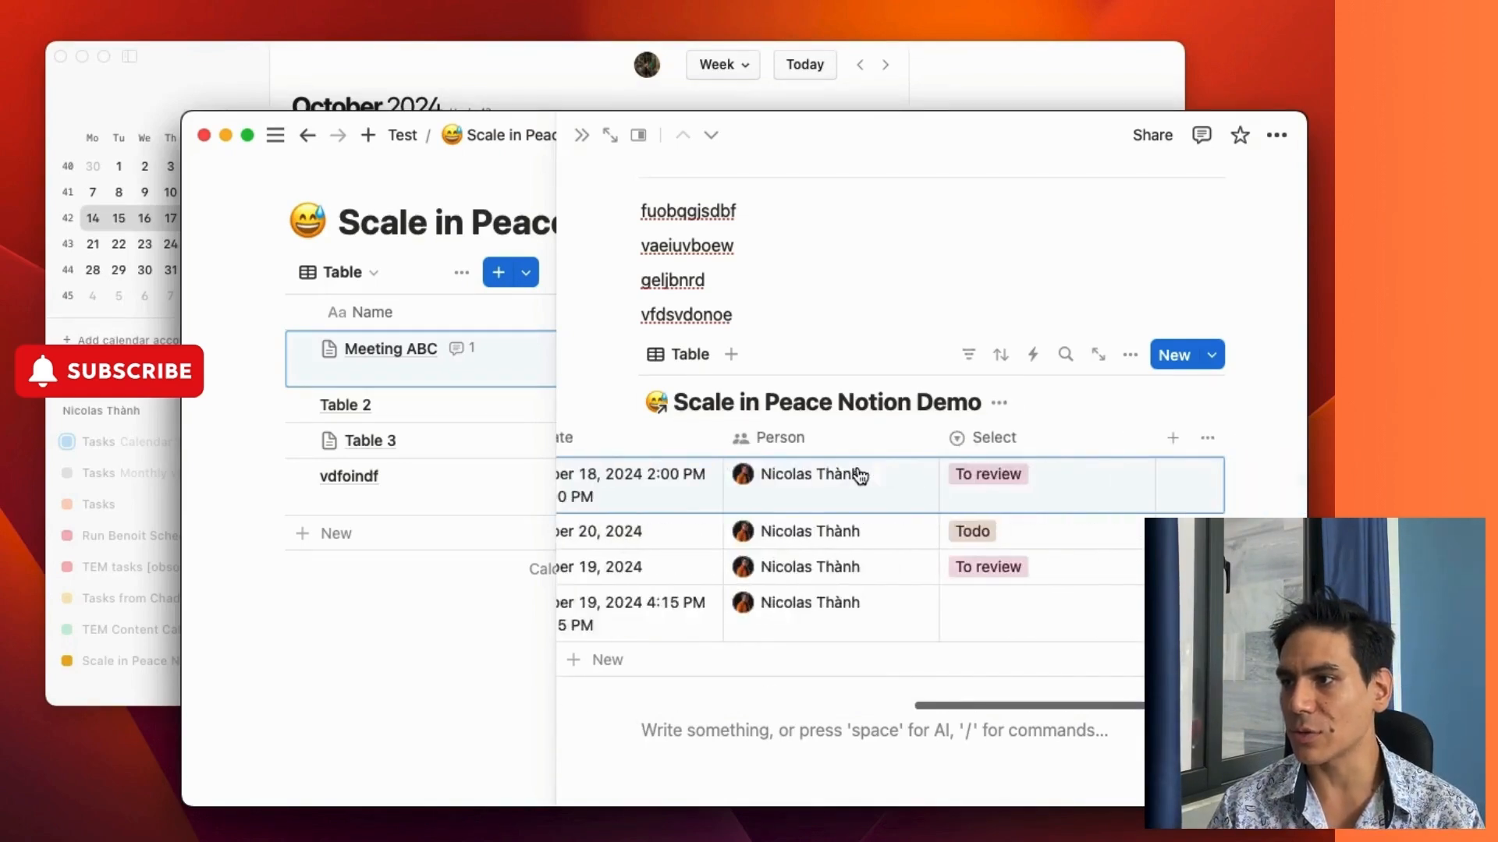
scroll(859, 475, "left", 8)
Move the four remaining note lines of Meeting ABC together into the linked table as new entries
left_click(731, 355)
left_click(574, 290)
left_click_drag(574, 289, 766, 570)
scroll(765, 570, "down", 3)
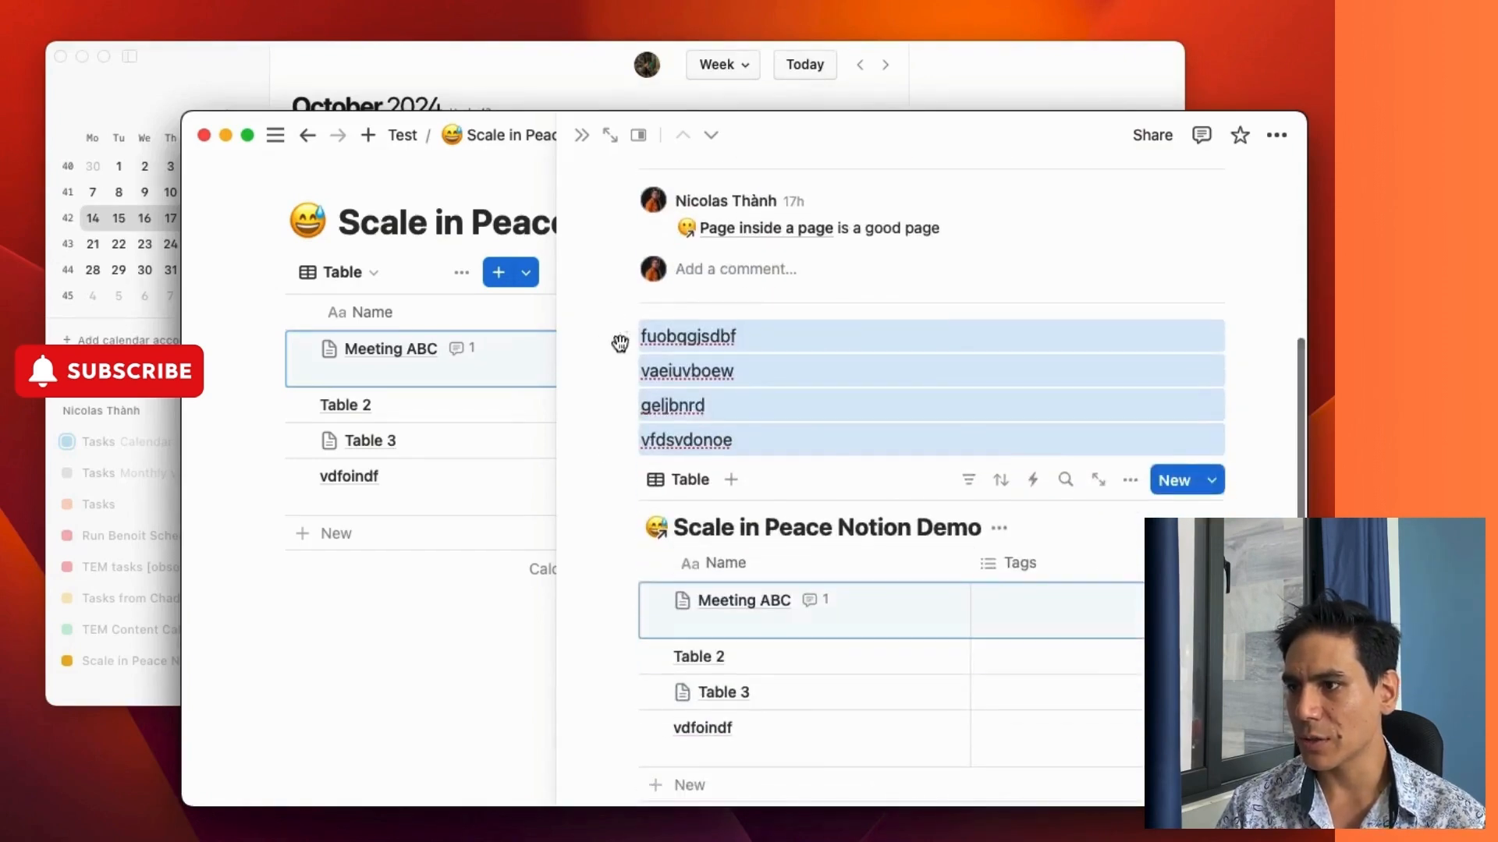
left_click_drag(625, 337, 670, 695)
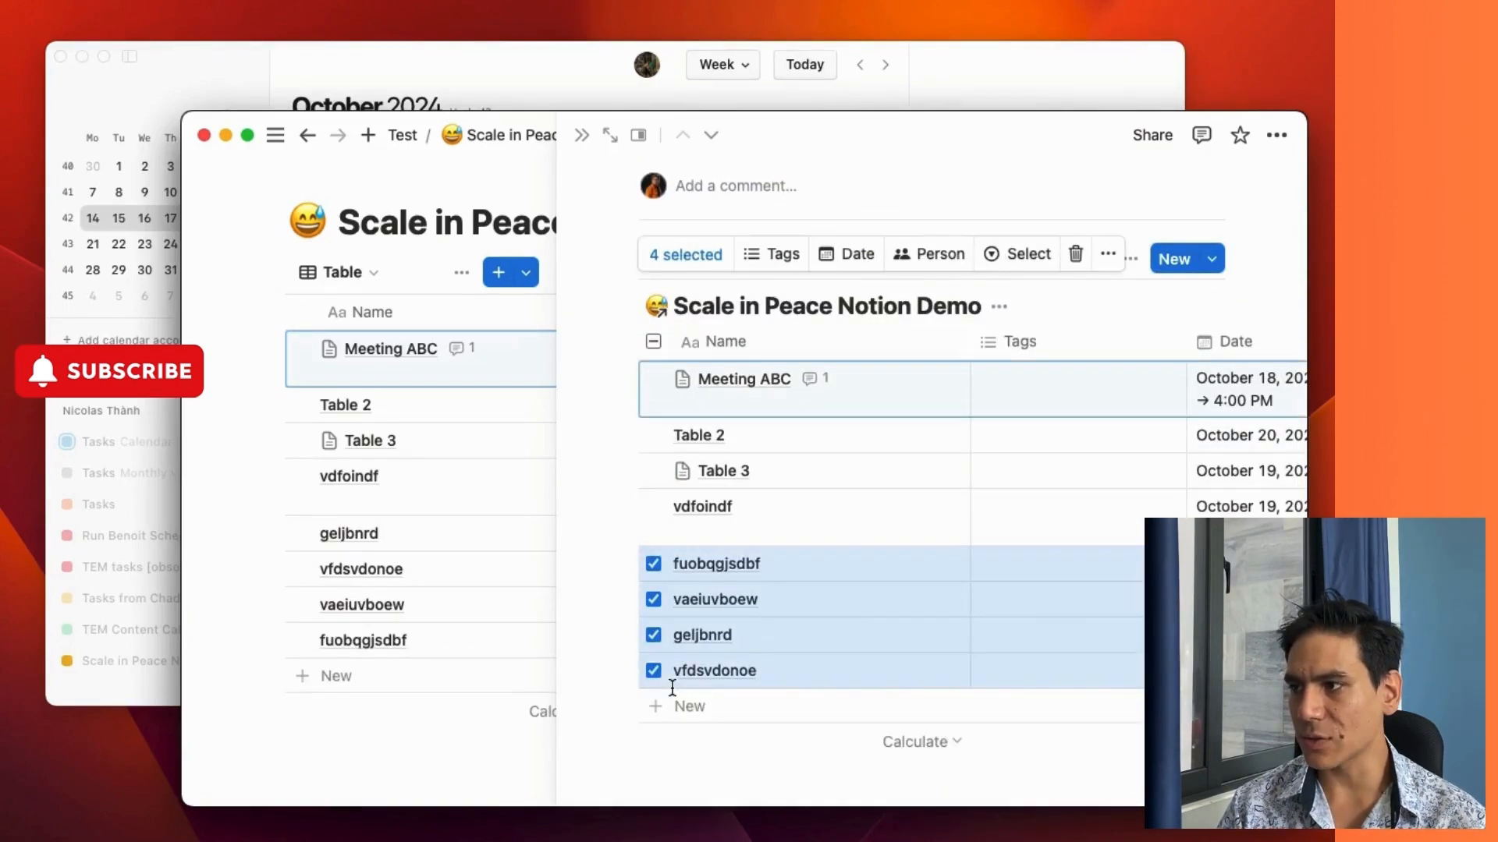
Set the date of fuobqgjsdbf to October 17, 2024 and of vaeiuvboew to October 23, 2024 in the linked table
scroll(1108, 669, "right", 3)
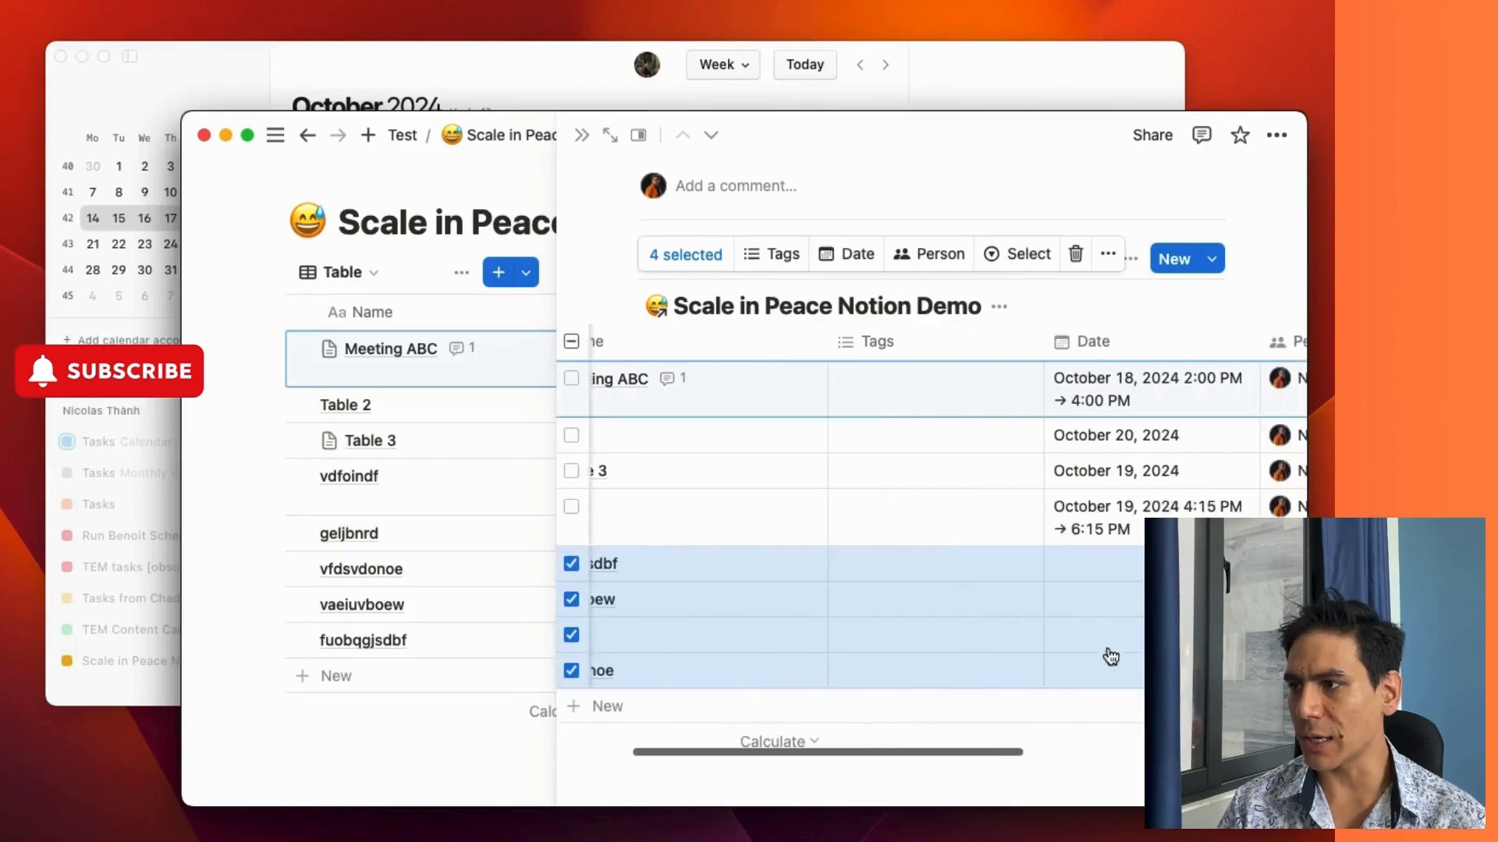
left_click(1120, 565)
left_click(1148, 410)
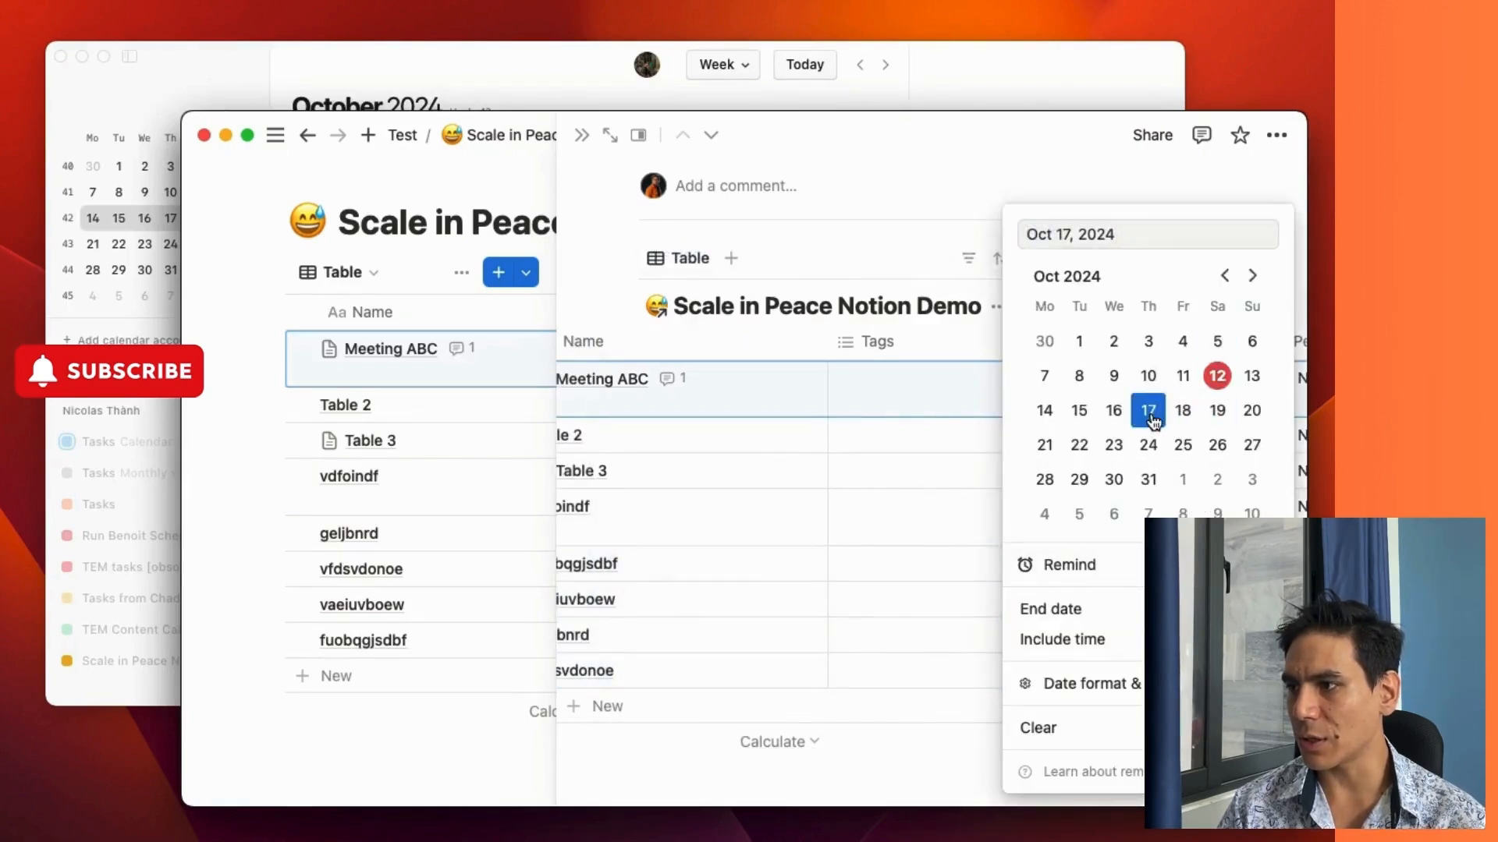
left_click(1137, 599)
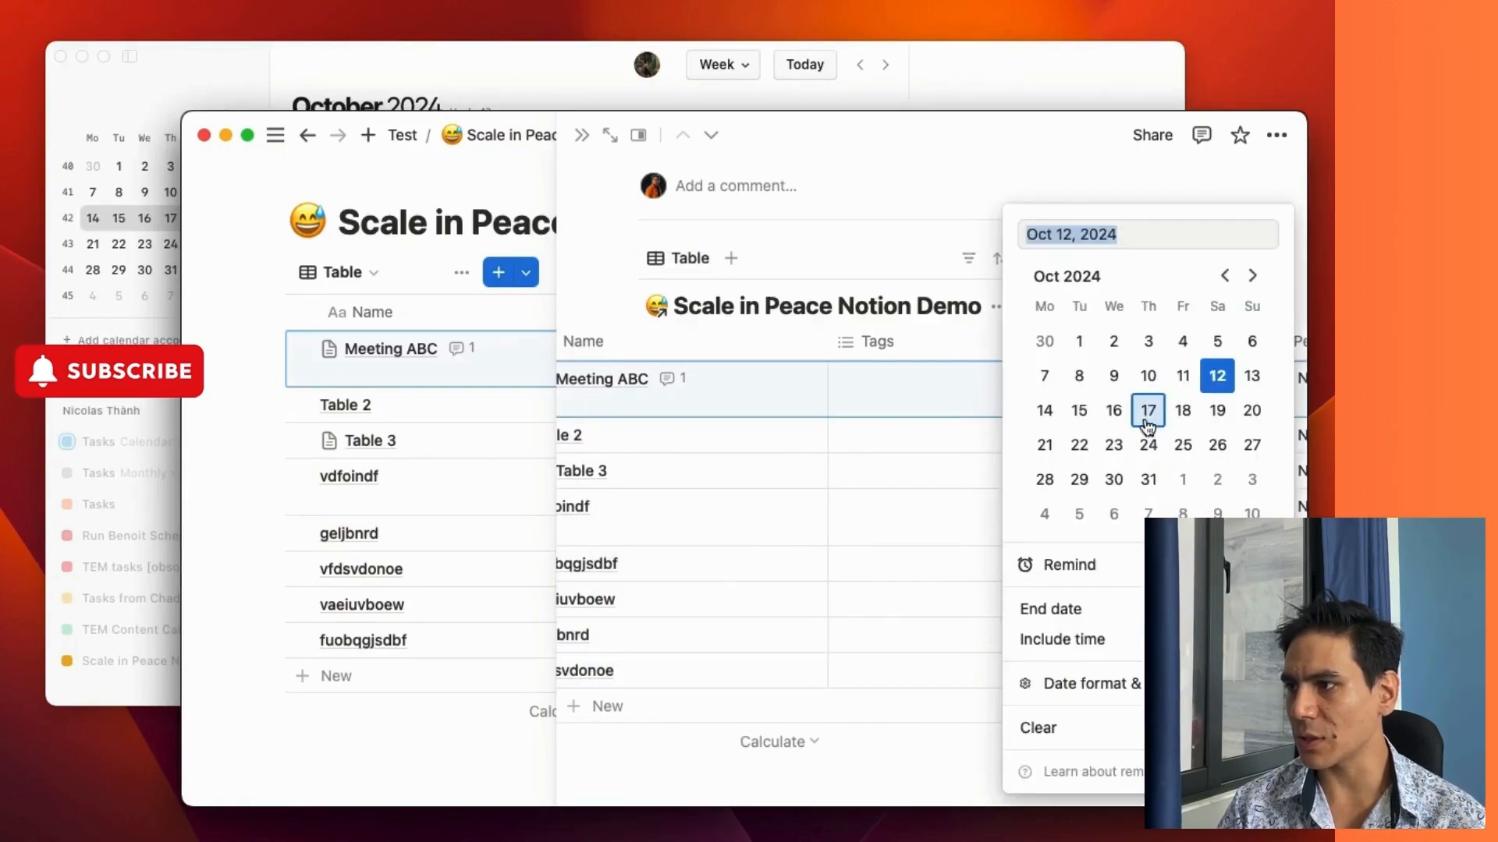
left_click(1107, 452)
left_click(963, 587)
Set the date of geljbnrd to November 3, 2024 and of vfdsvdonoe to October 19, 2024
left_click(1134, 635)
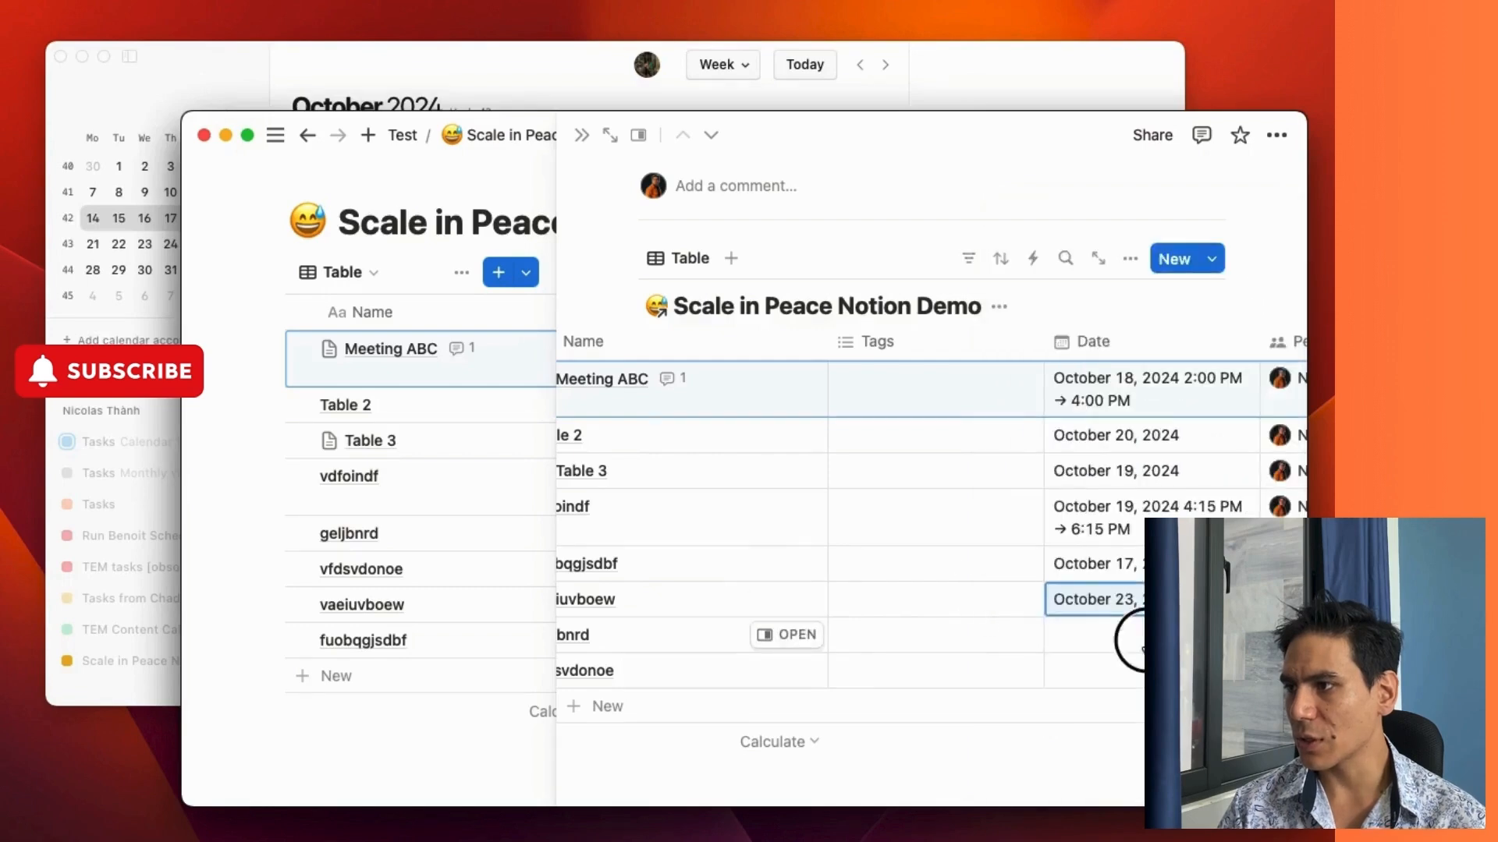
left_click(1245, 474)
left_click(959, 624)
left_click(1100, 671)
left_click(1217, 410)
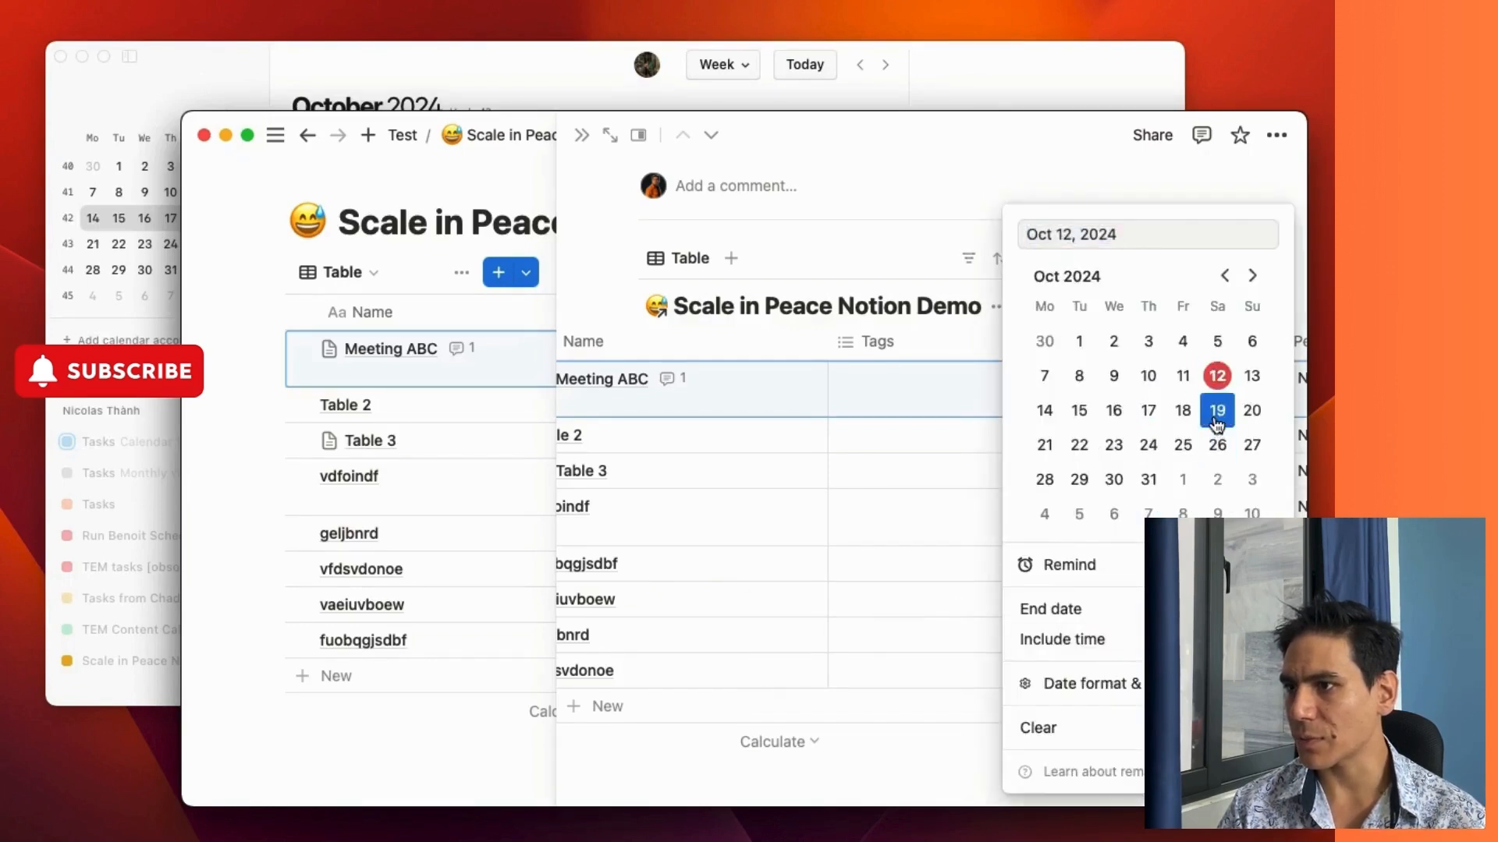
left_click(912, 521)
In Notion Calendar, schedule fuobqgjsdbf on October 17 from 4 to 5:45 PM and vfdsvdonoe on October 20, ending at 1:15 PM
left_click(143, 521)
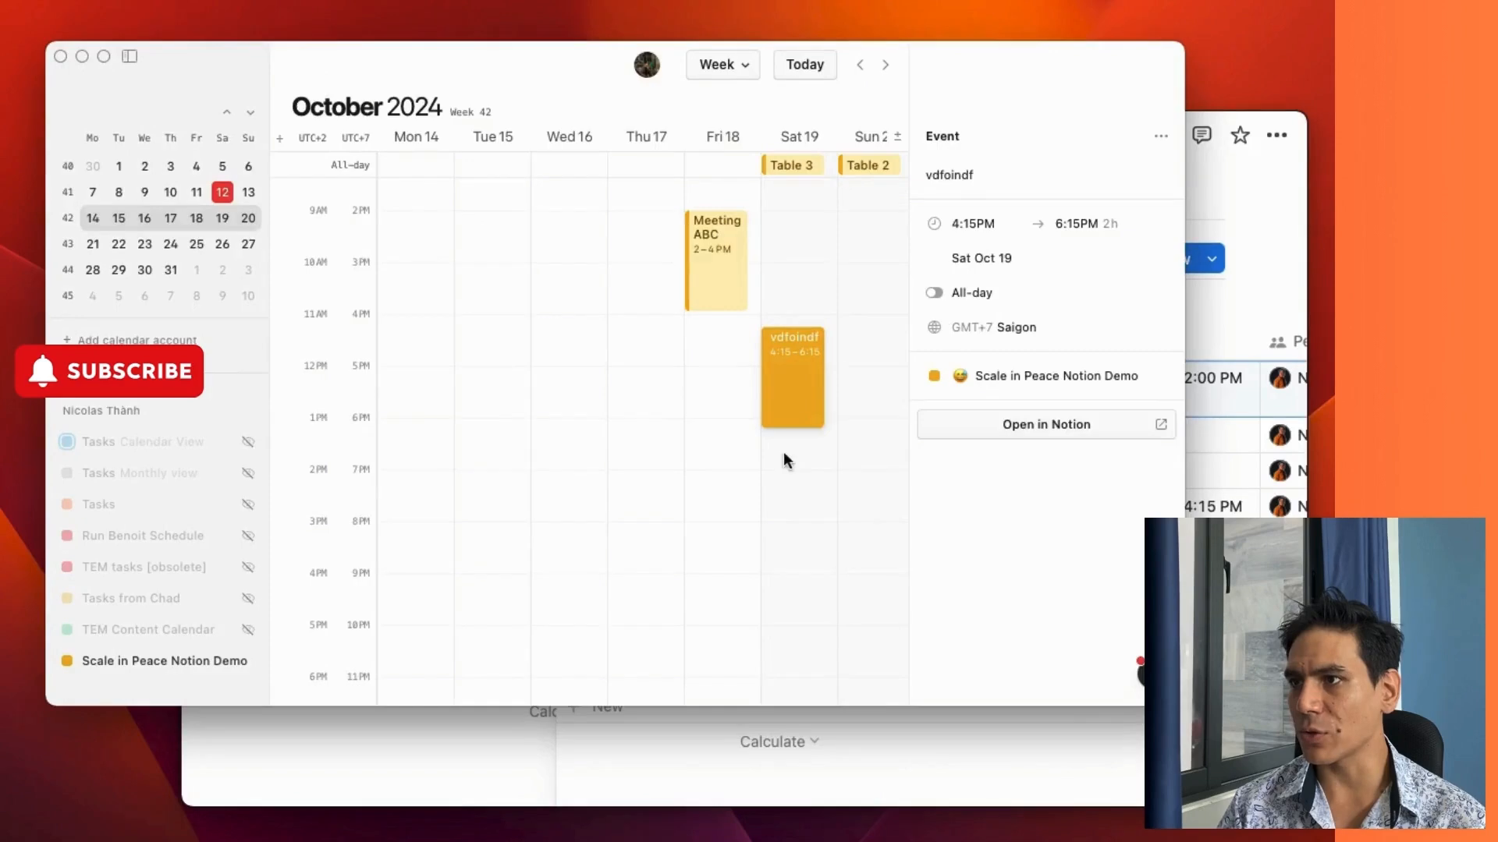
scroll(783, 452, "up", 2)
left_click_drag(620, 167, 642, 512)
left_click(800, 164)
left_click_drag(800, 162, 853, 270)
Move the all-day event vaeiuvboew to Tuesday, October 22 and return to Notion to check the updated dates
scroll(853, 269, "right", 5)
left_click(608, 162)
left_click_drag(608, 162, 539, 169)
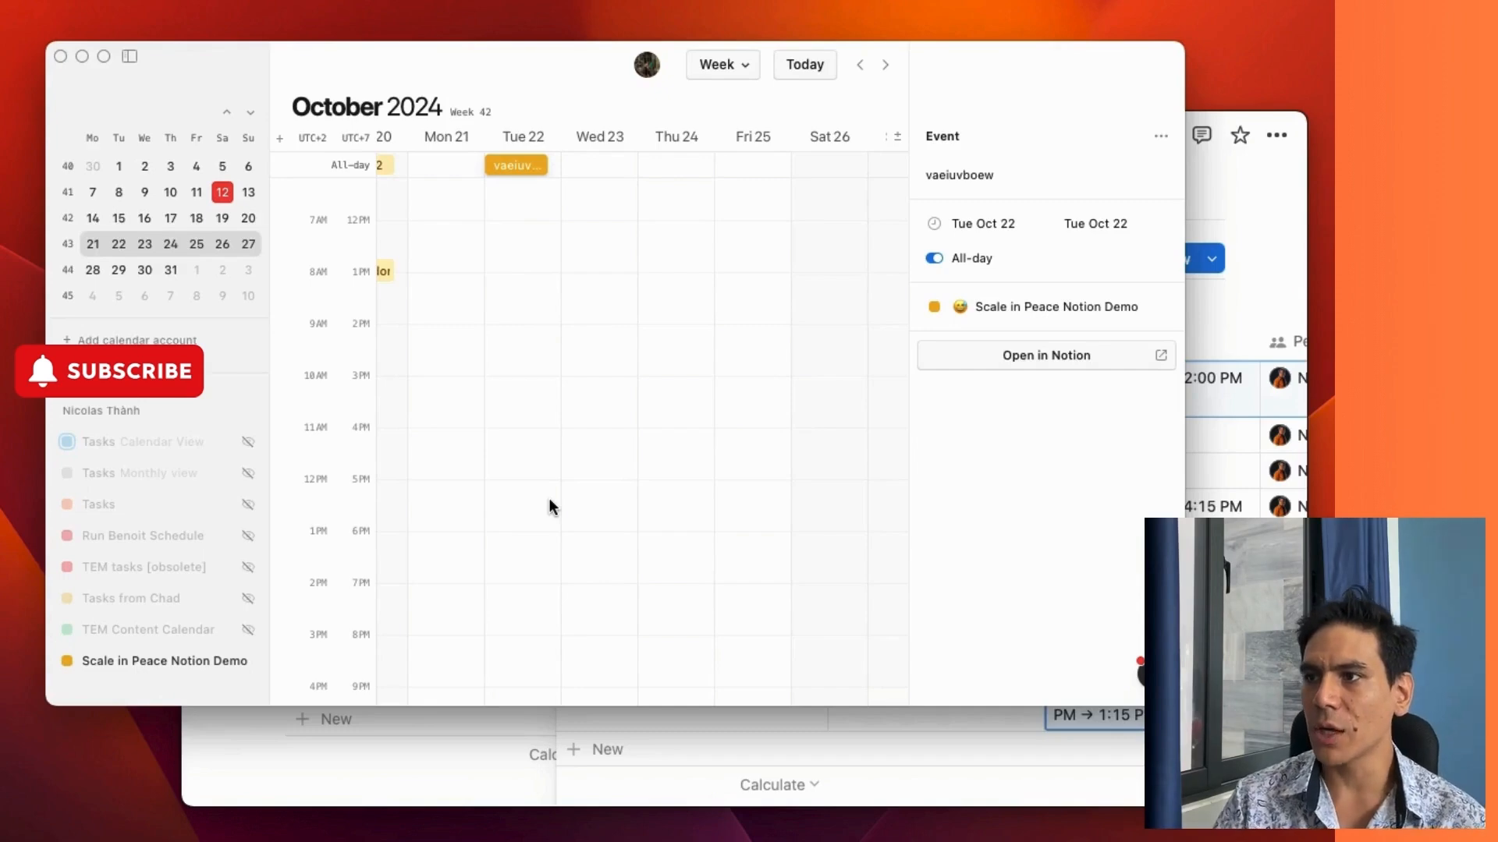
scroll(550, 507, "left", 10)
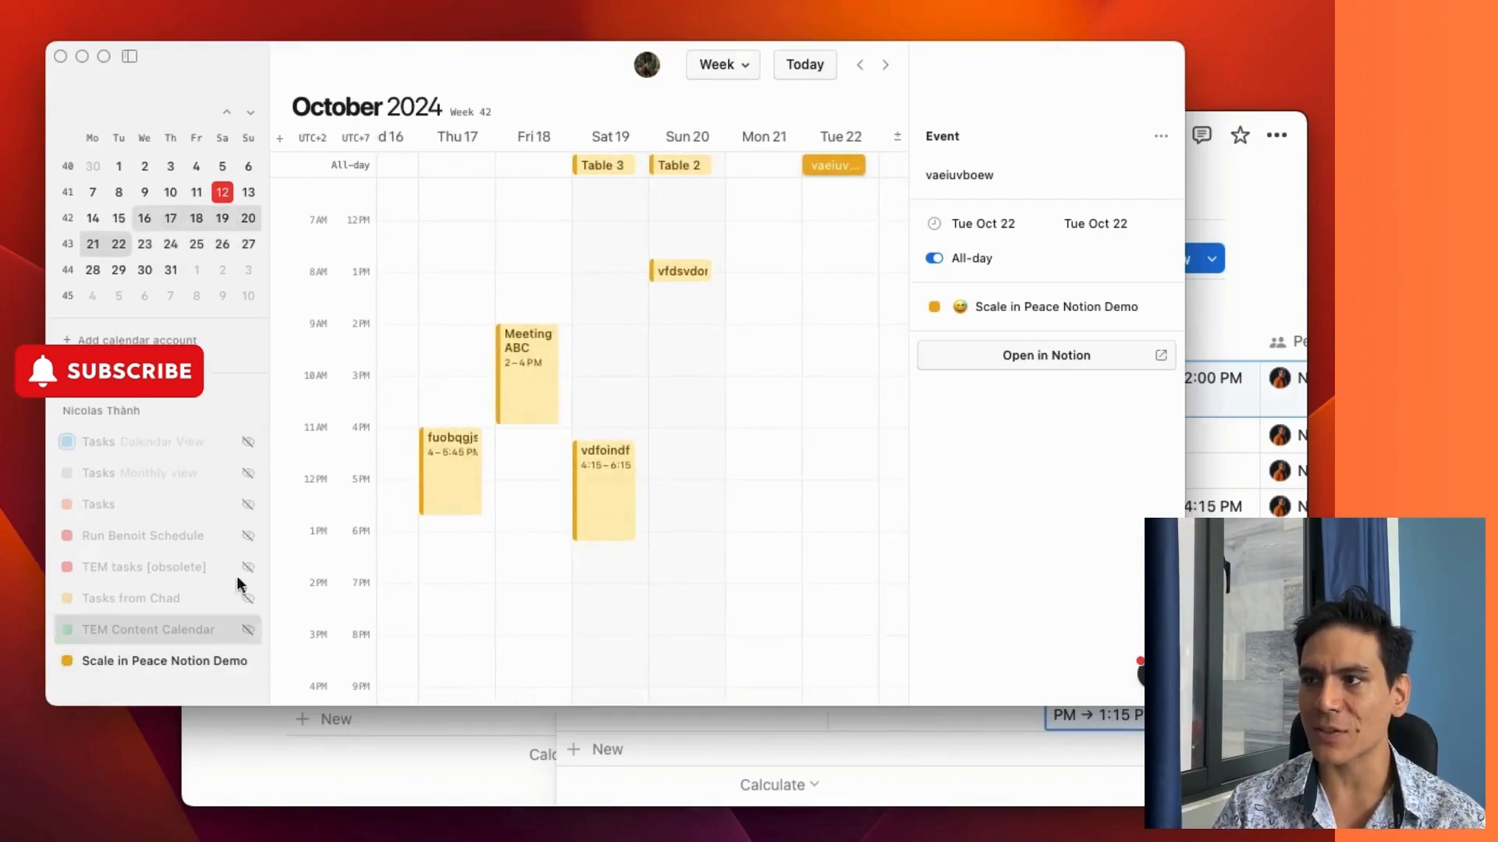
left_click(236, 766)
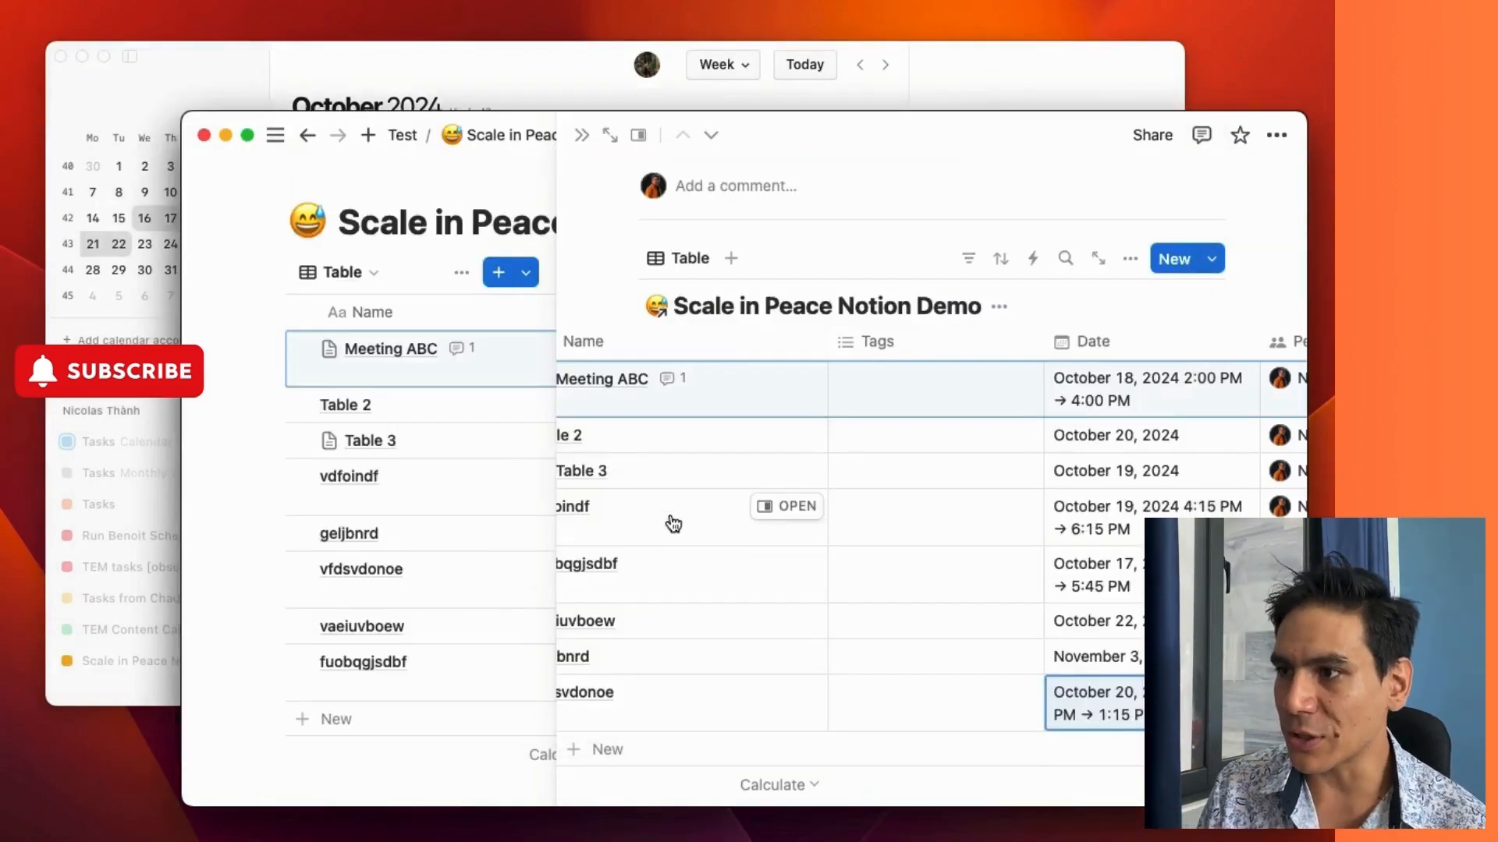